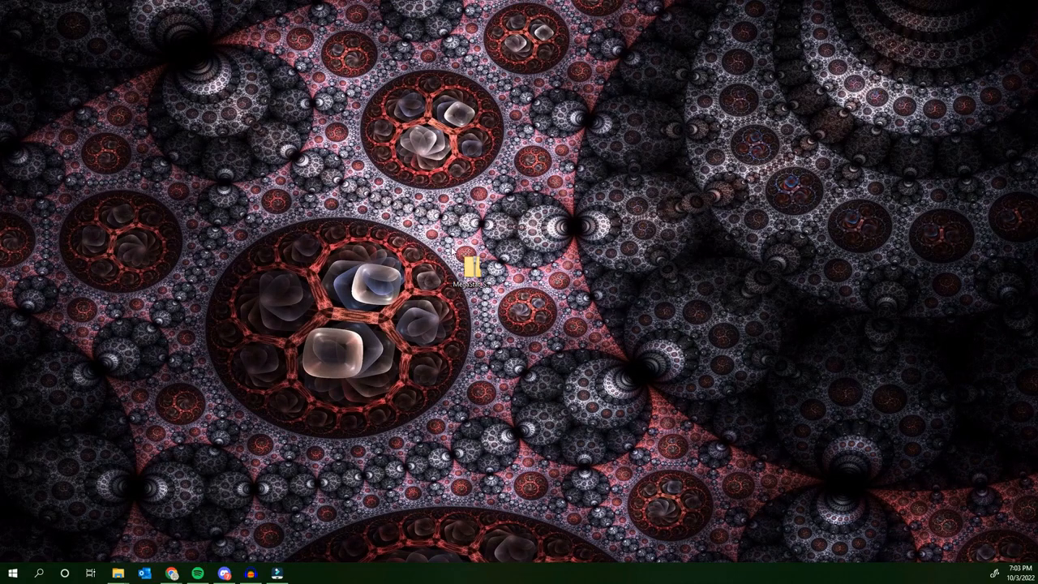
Load the MegaStat Excel add-in from the MegaStat_Setup archive on the desktop and enable its macros
click(477, 280)
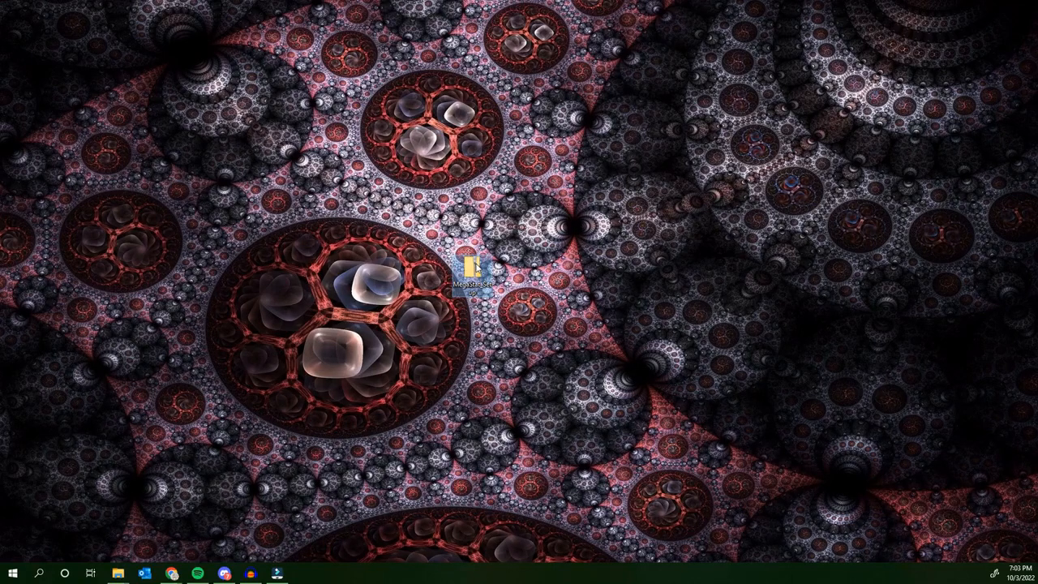
double_click(473, 269)
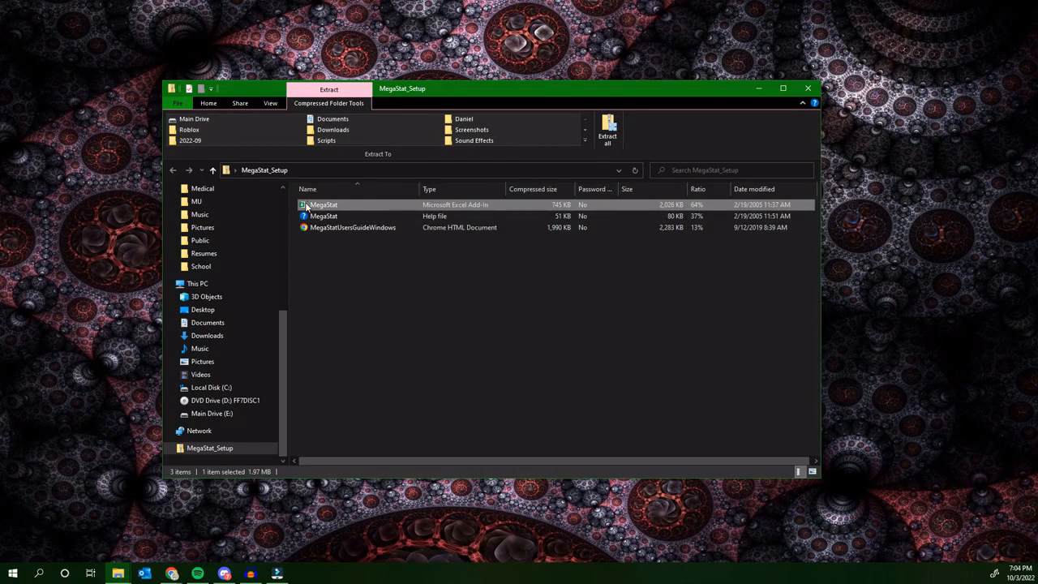
double_click(432, 208)
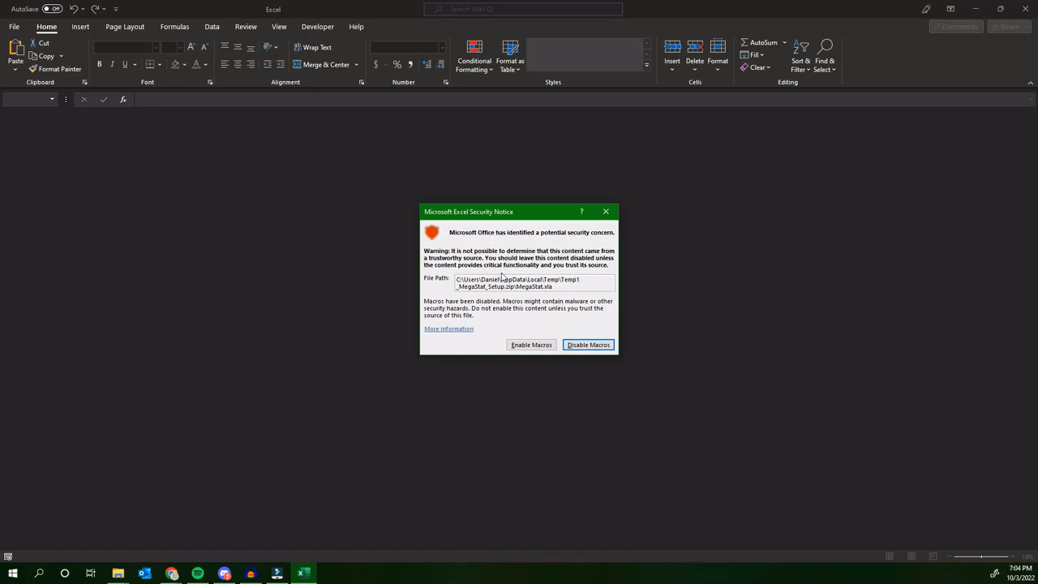
click(531, 345)
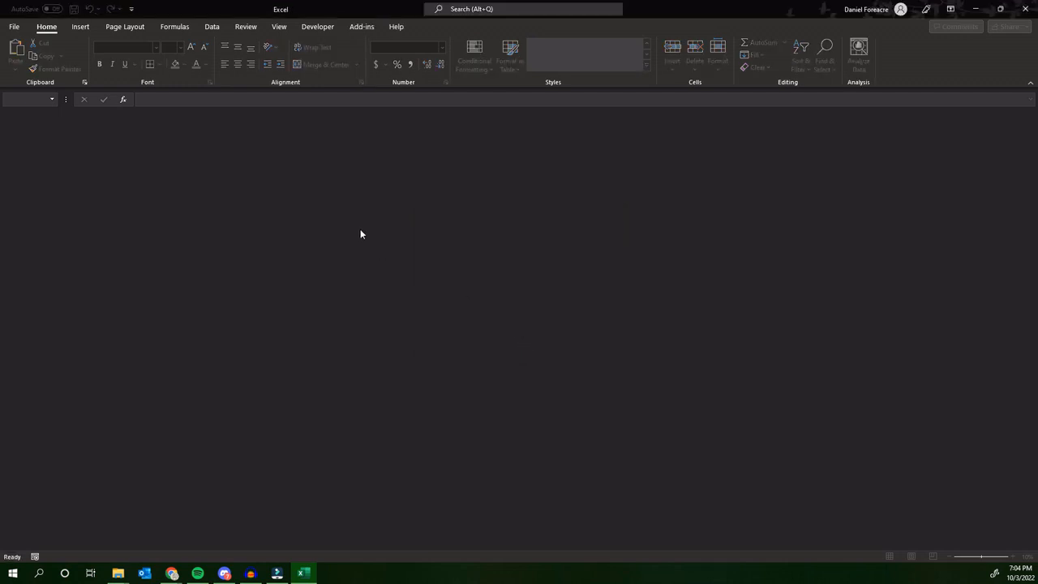
View the list of analyses offered by the MegaStat add-in and close Excel
click(362, 28)
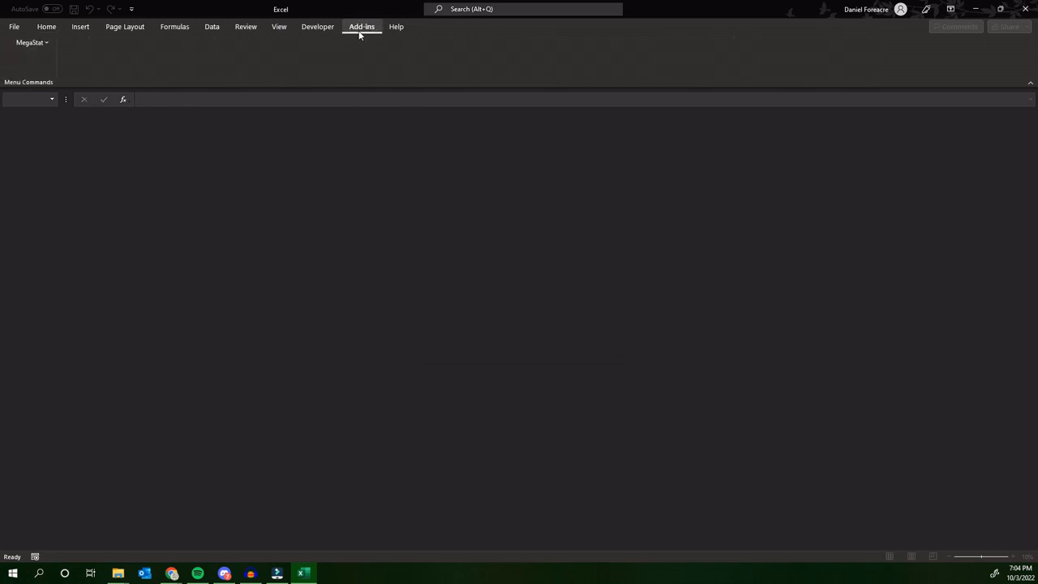
click(41, 42)
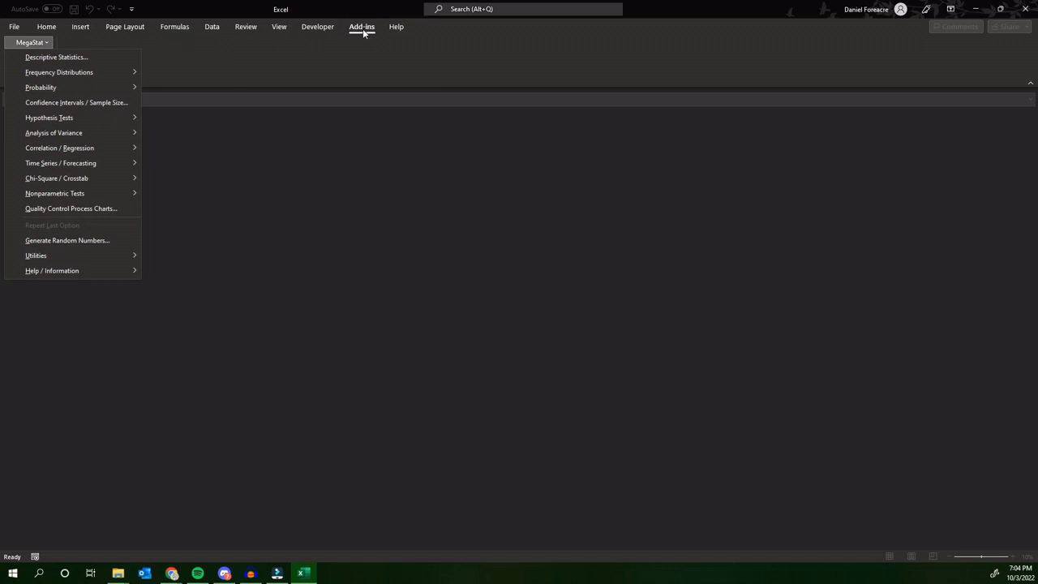
click(1024, 12)
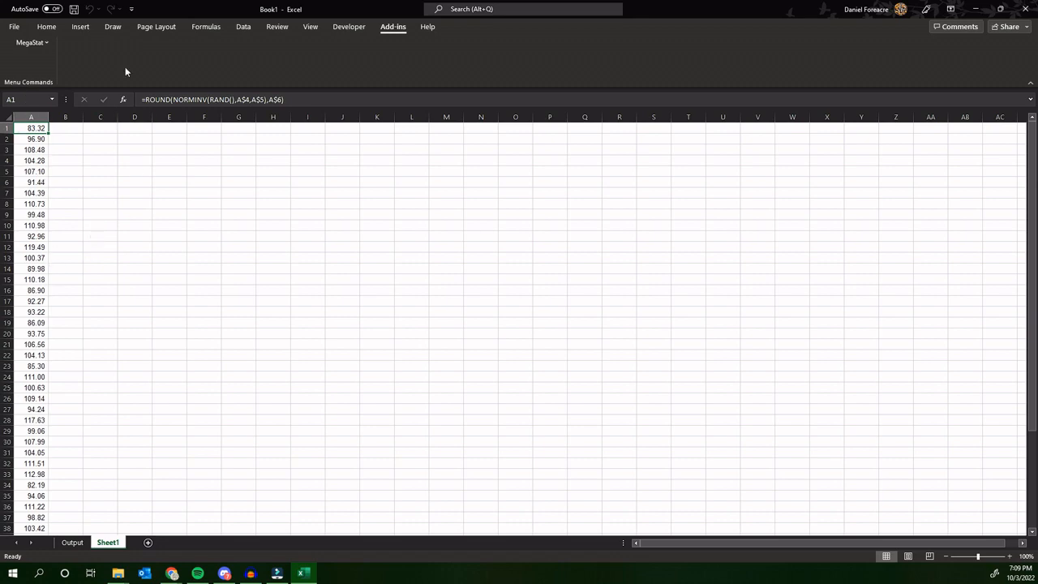
Run MegaStat Descriptive Statistics on Sheet1 range A1:A50 with mean, sample variance and standard deviation, and minimum, maximum, range
click(30, 45)
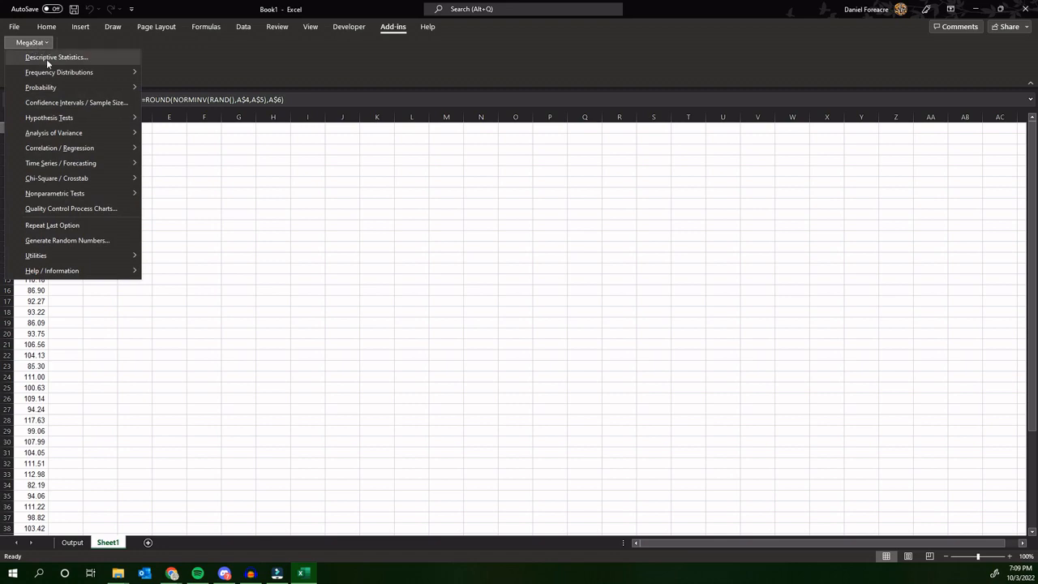
click(46, 58)
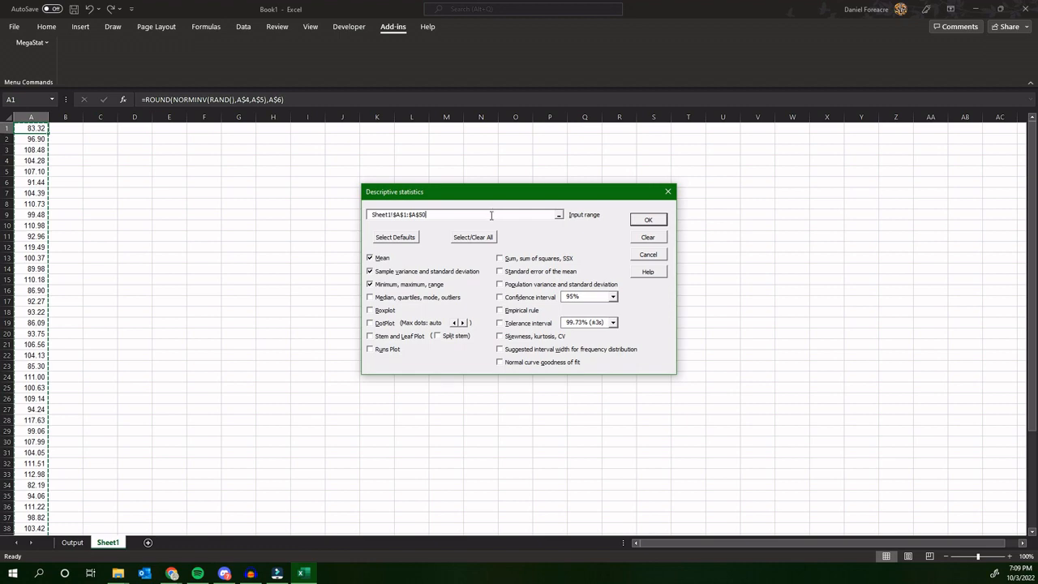
click(559, 215)
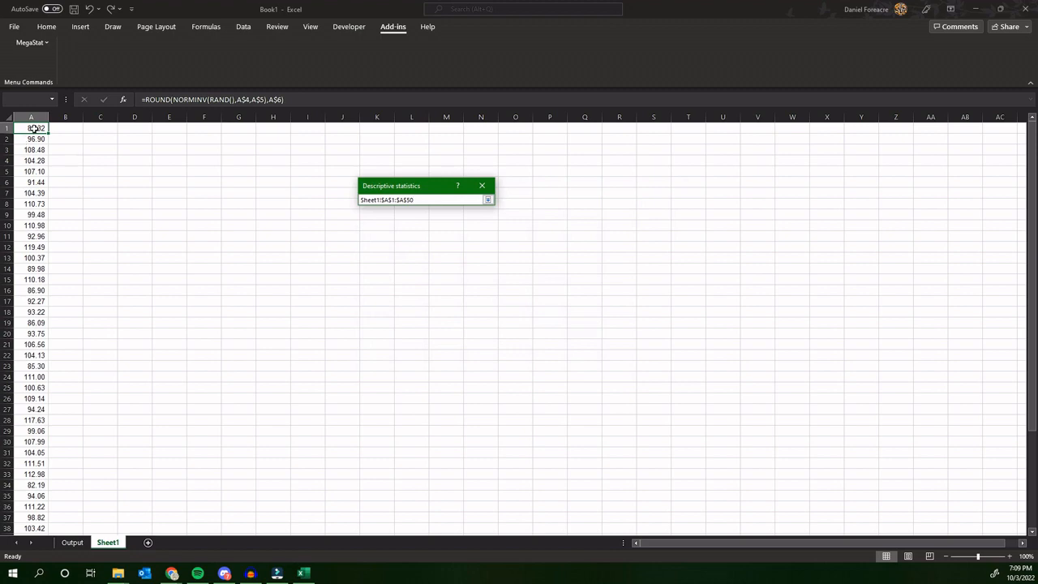
drag(35, 128, 39, 511)
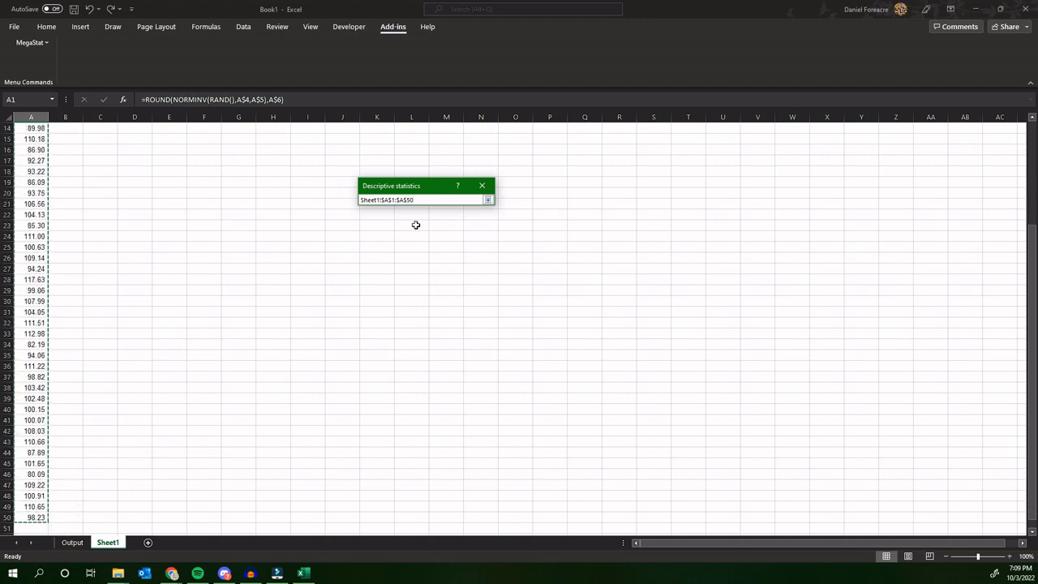
click(488, 200)
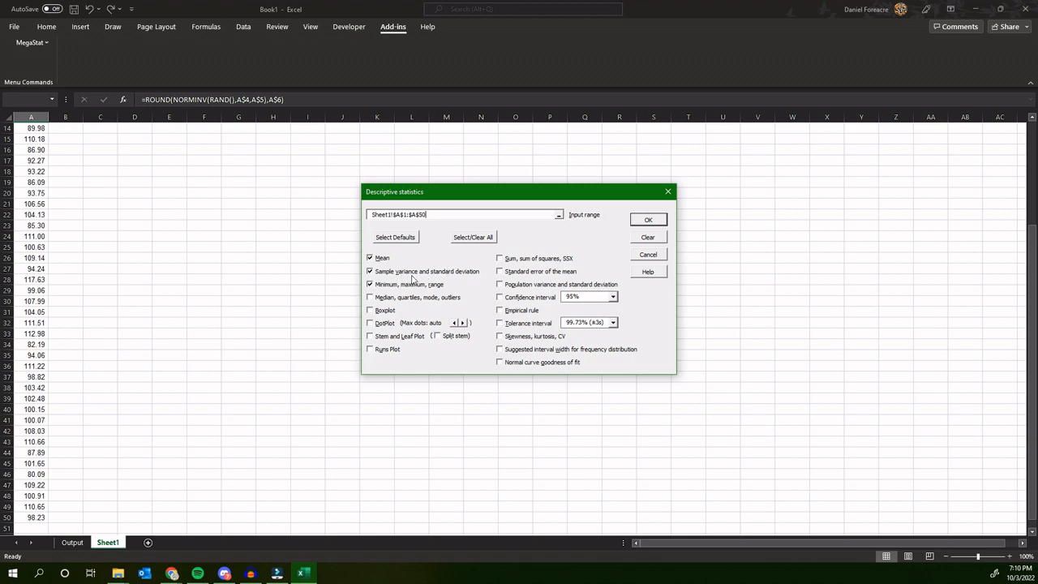
click(646, 221)
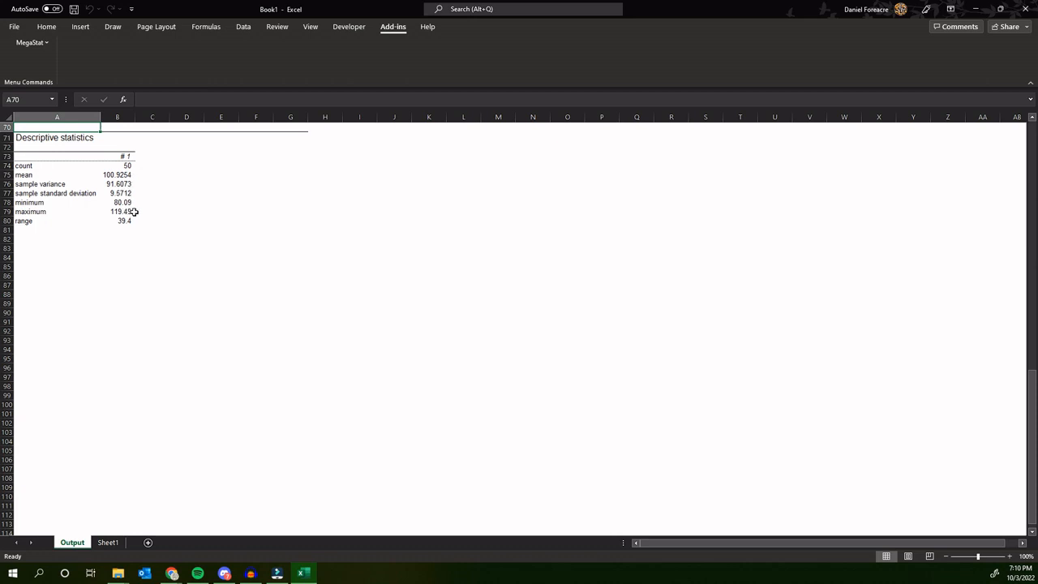
Examine the descriptive statistics tables and the random number list on the Output sheet
scroll(102, 306, up, 5)
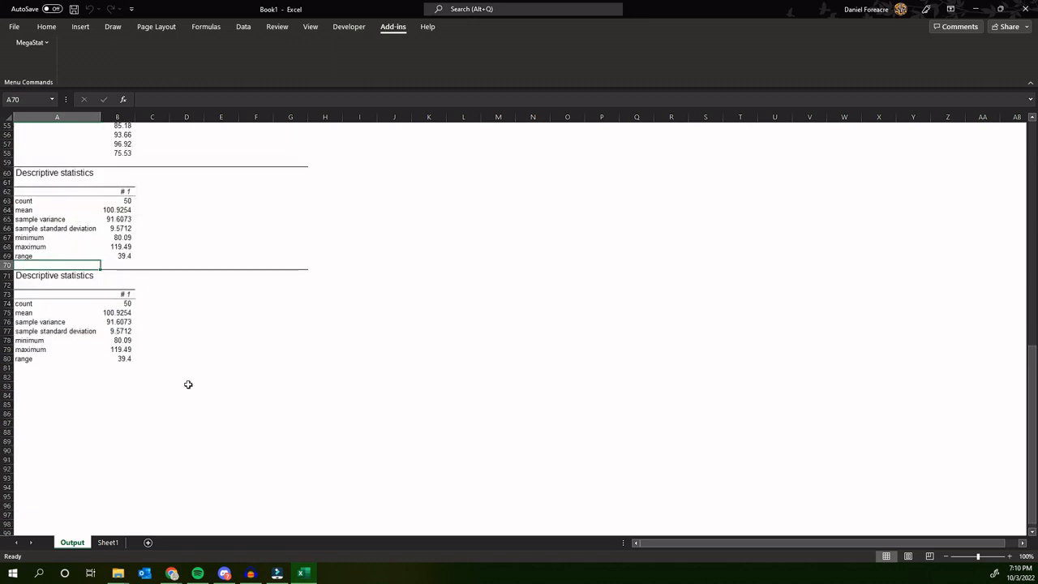
scroll(189, 381, up, 8)
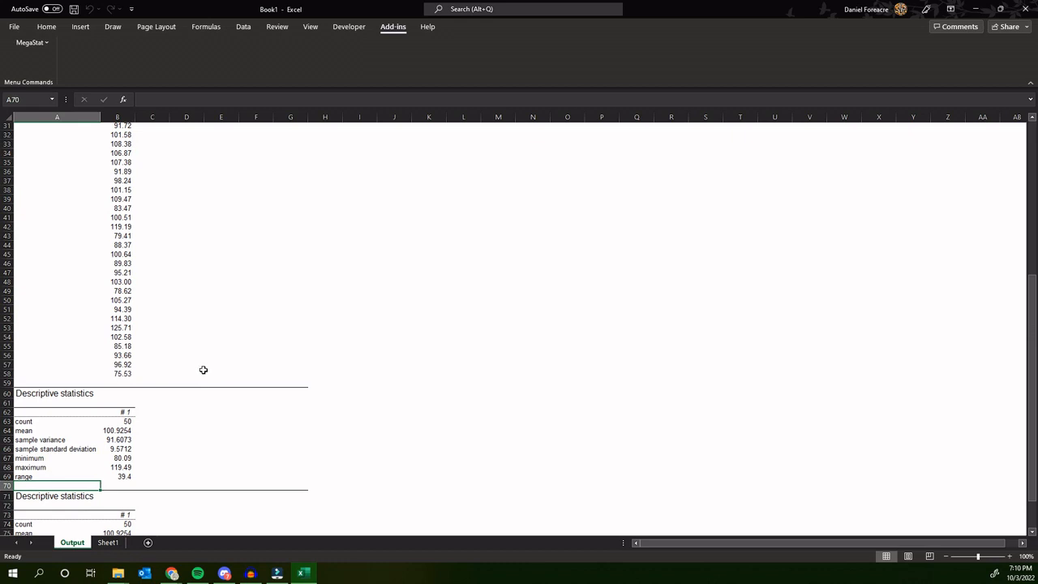
scroll(204, 370, up, 10)
scroll(151, 368, down, 2)
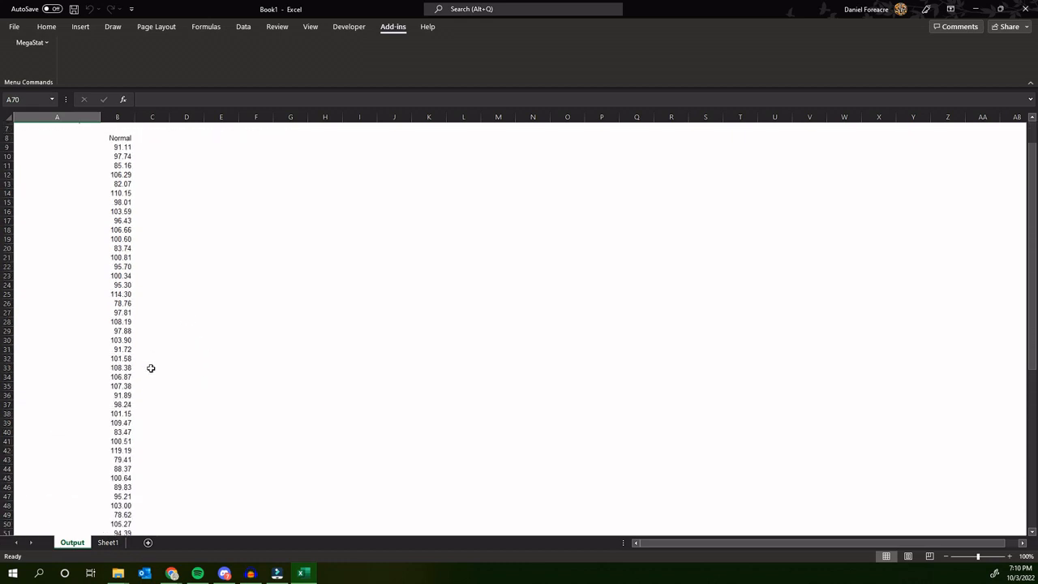
scroll(151, 368, down, 9)
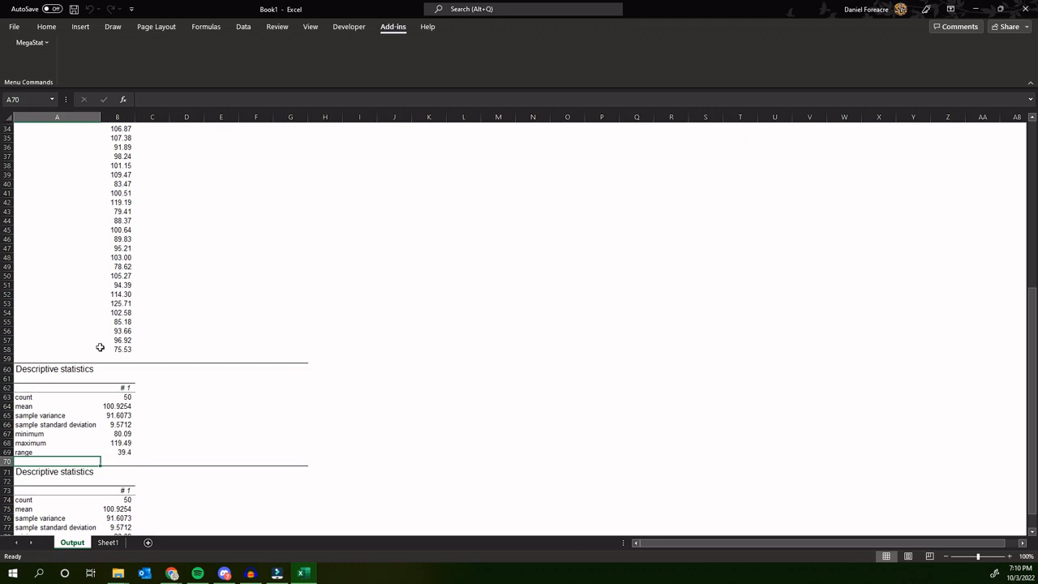
scroll(128, 349, down, 4)
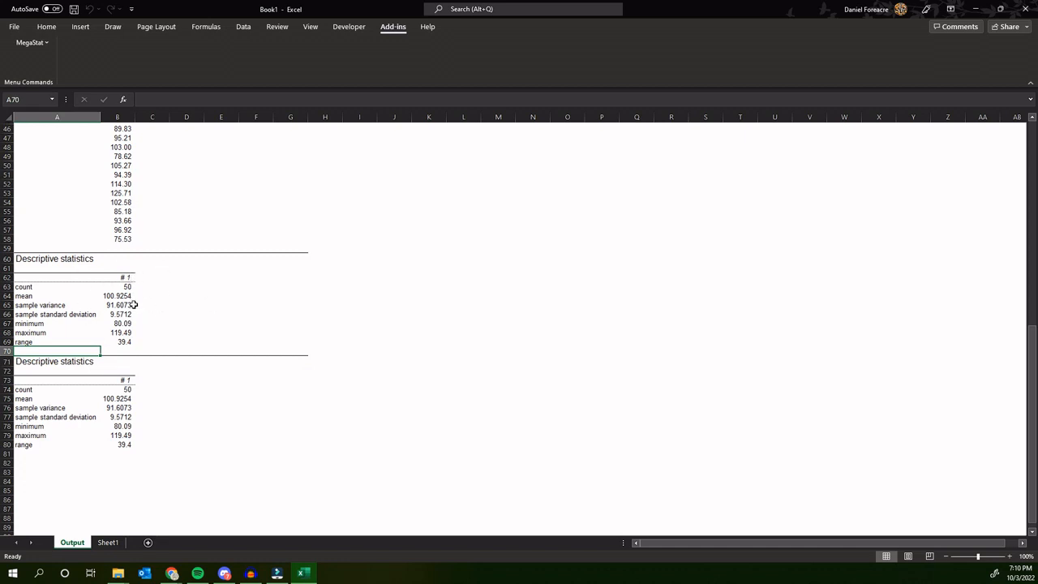
scroll(162, 308, down, 1)
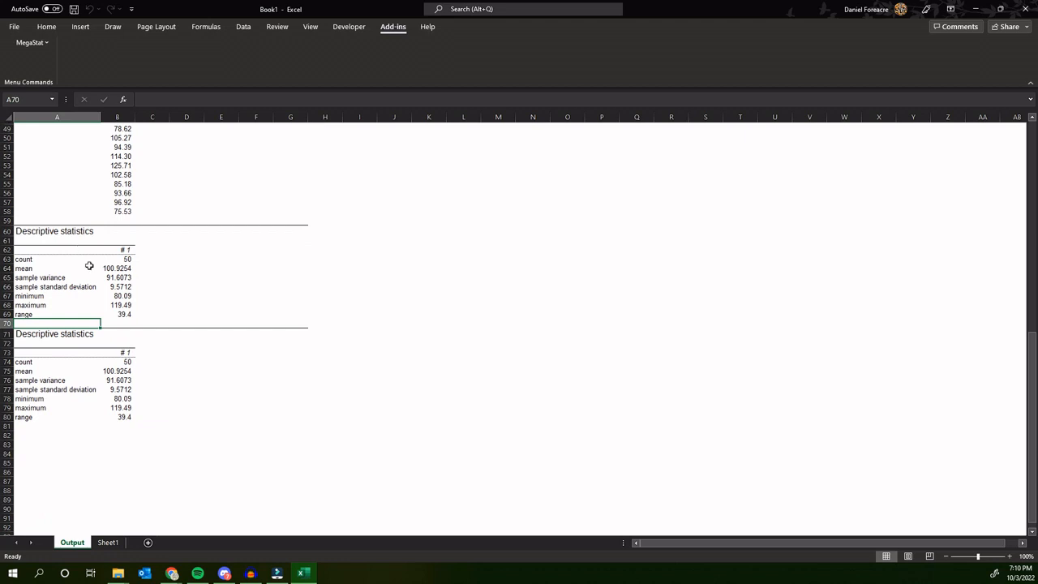
scroll(90, 365, up, 16)
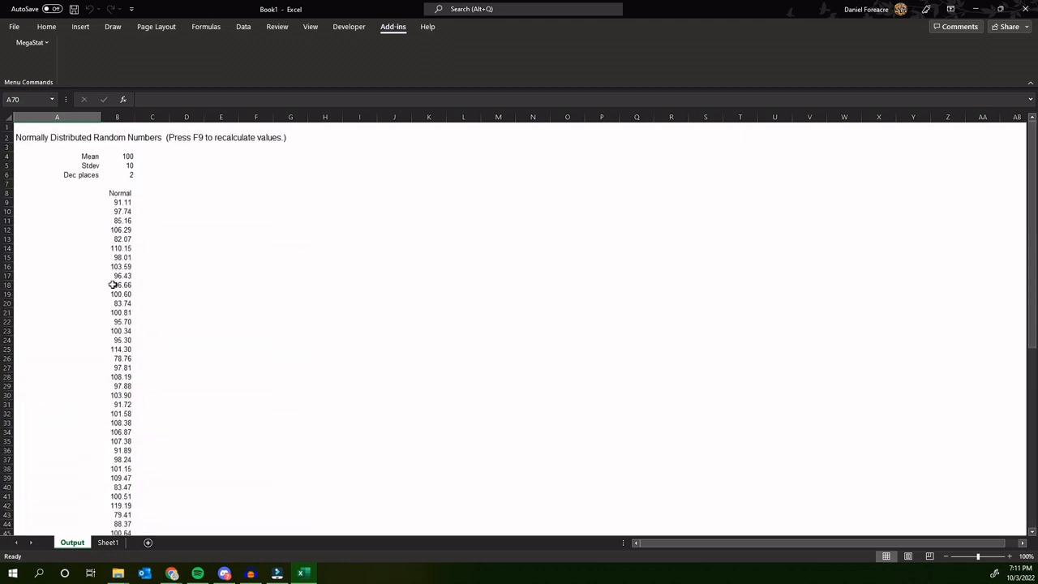
scroll(113, 285, down, 16)
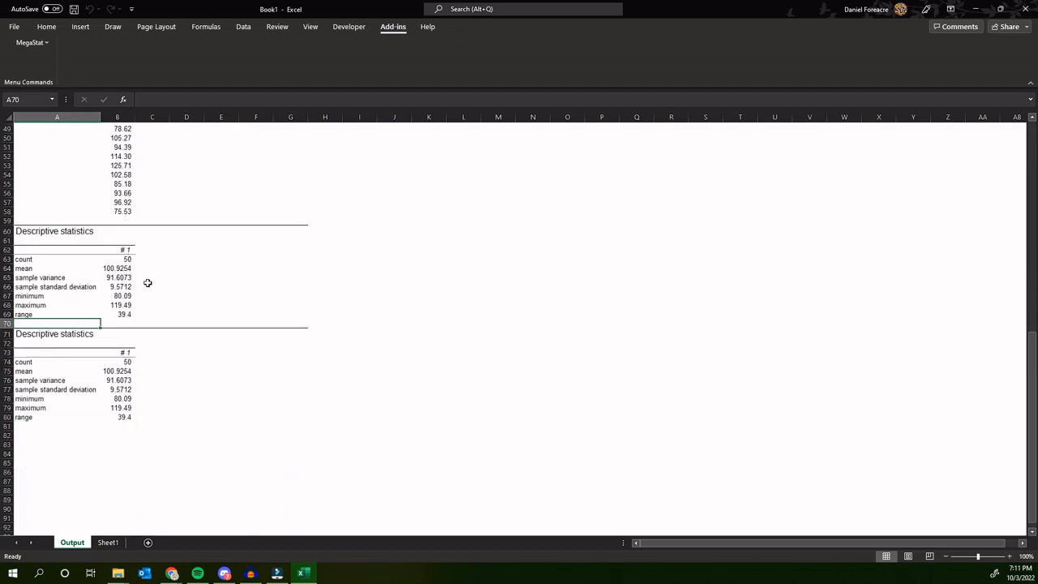
scroll(180, 306, down, 2)
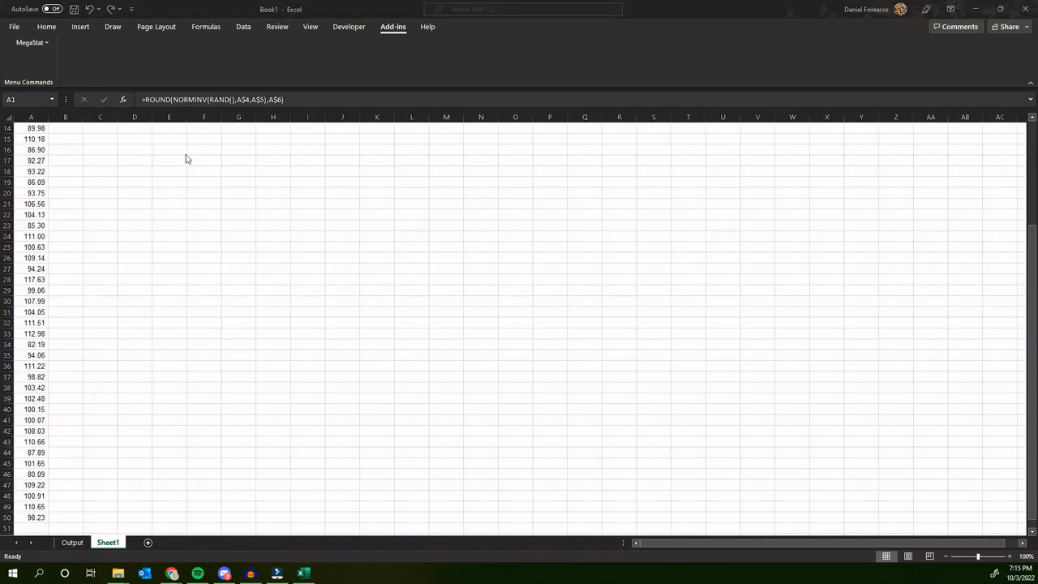
click(71, 544)
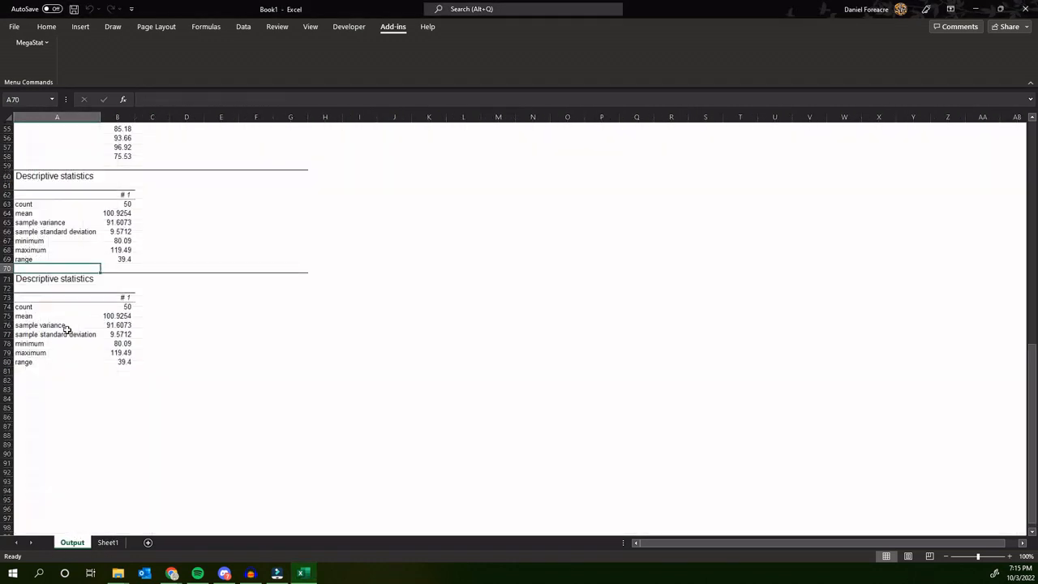
Set up MegaStat Descriptive Statistics for Sheet1 range A1:A50 with only Boxplot and DotPlot selected
click(108, 542)
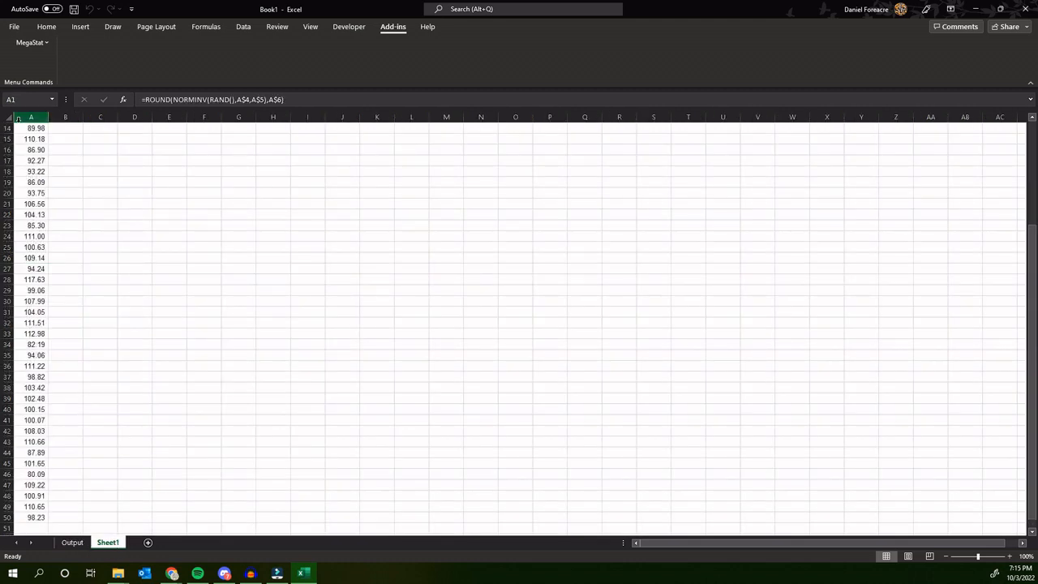
scroll(35, 204, up, 1)
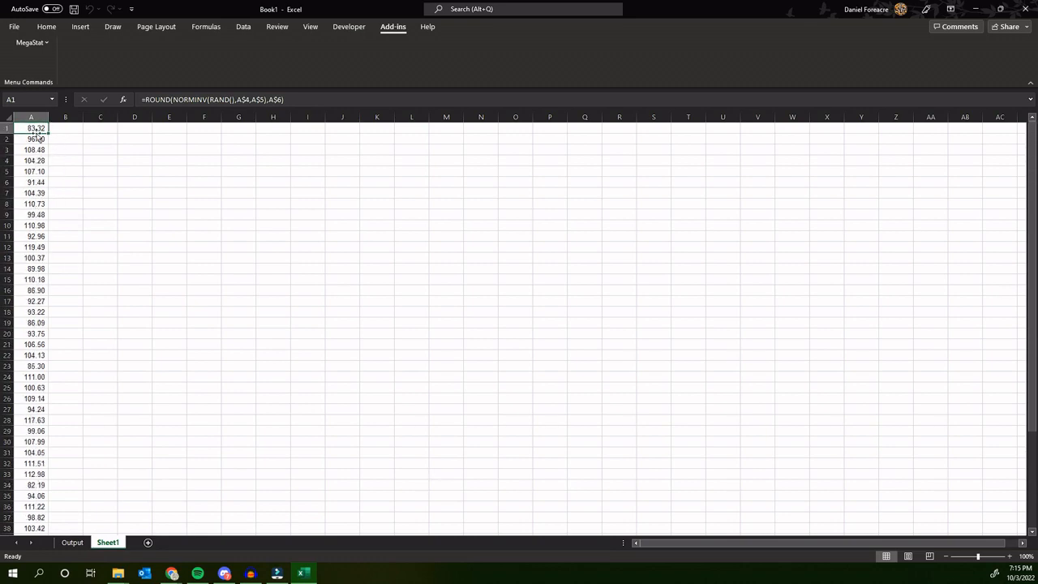
click(30, 45)
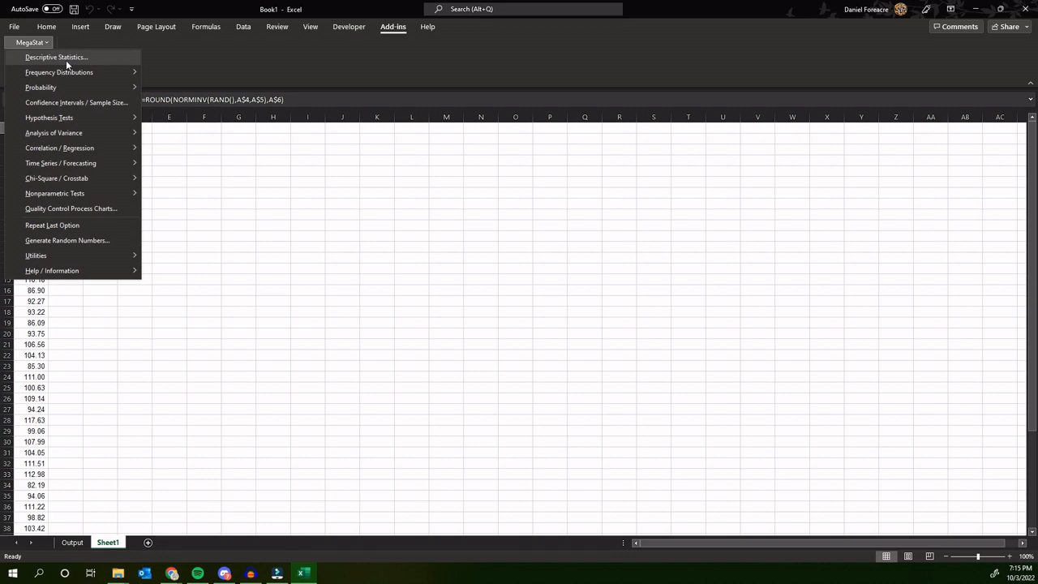
click(49, 57)
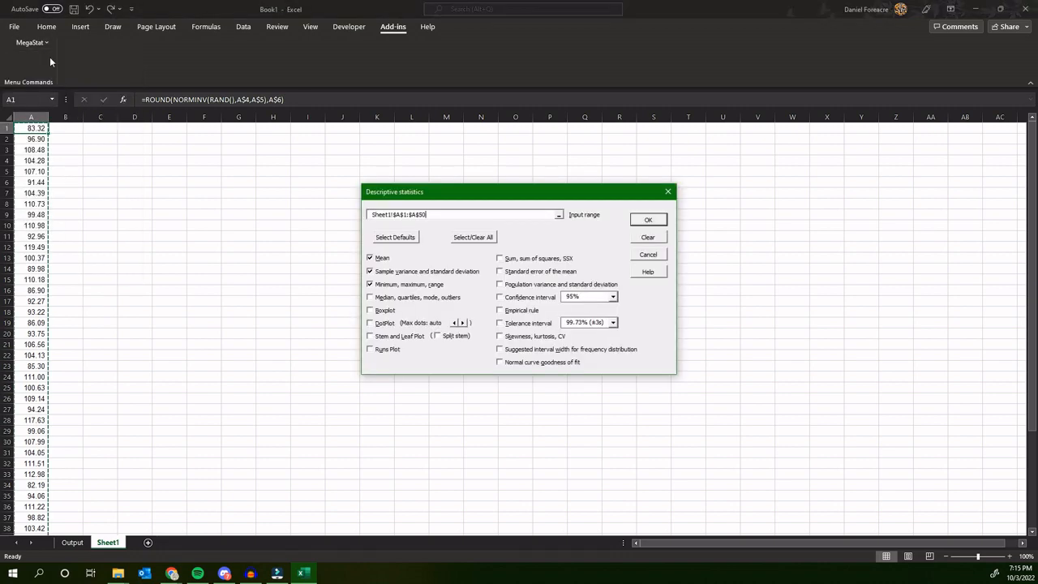
click(371, 312)
click(371, 323)
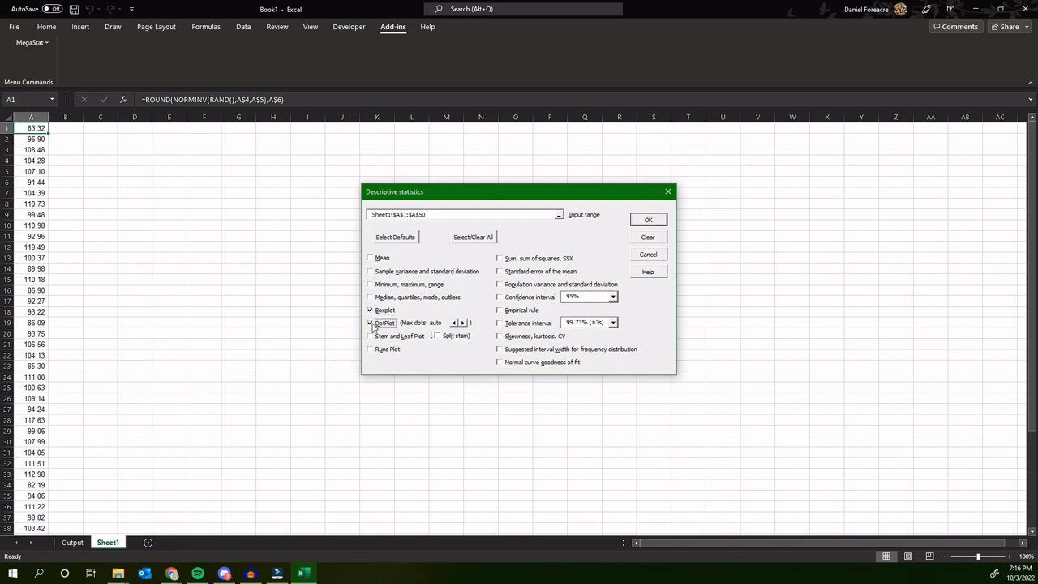
Deselect Boxplot and DotPlot, select Stem and Leaf Plot instead, and run the analysis
click(371, 323)
click(369, 311)
click(370, 337)
click(647, 219)
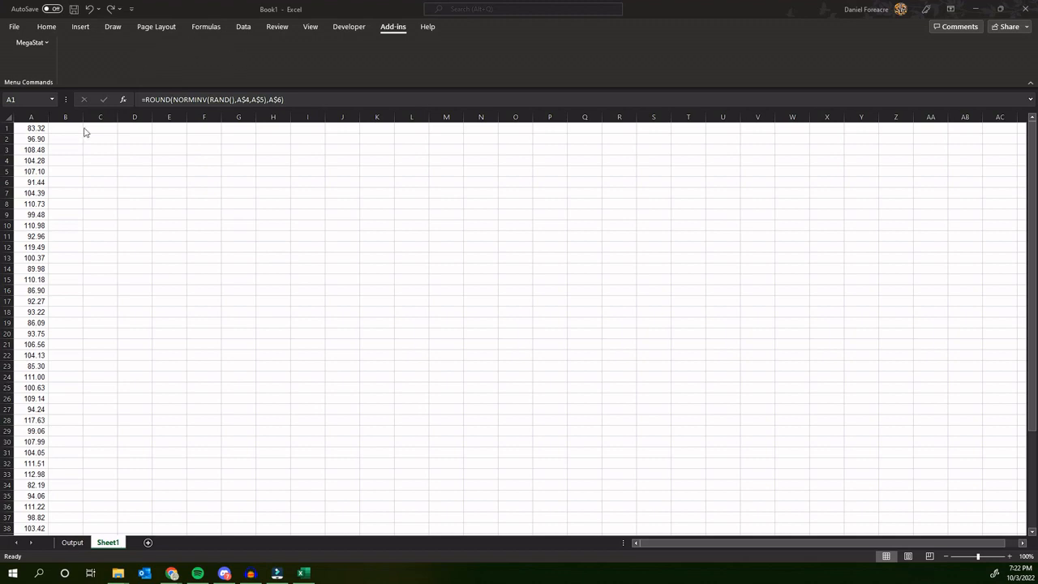
Insert a clustered column chart of the column A data on Sheet1 and delete it
click(80, 27)
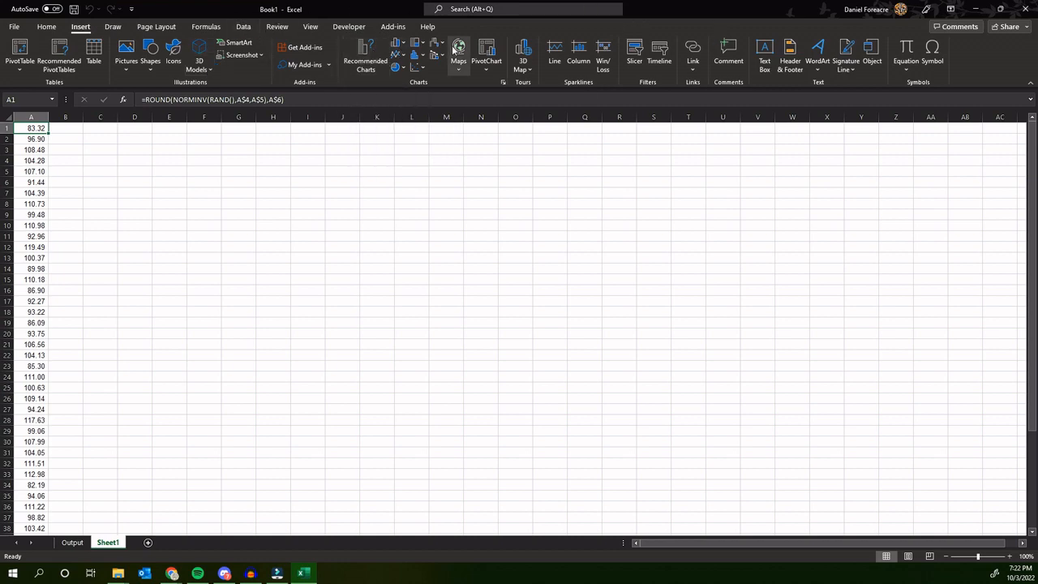
click(363, 59)
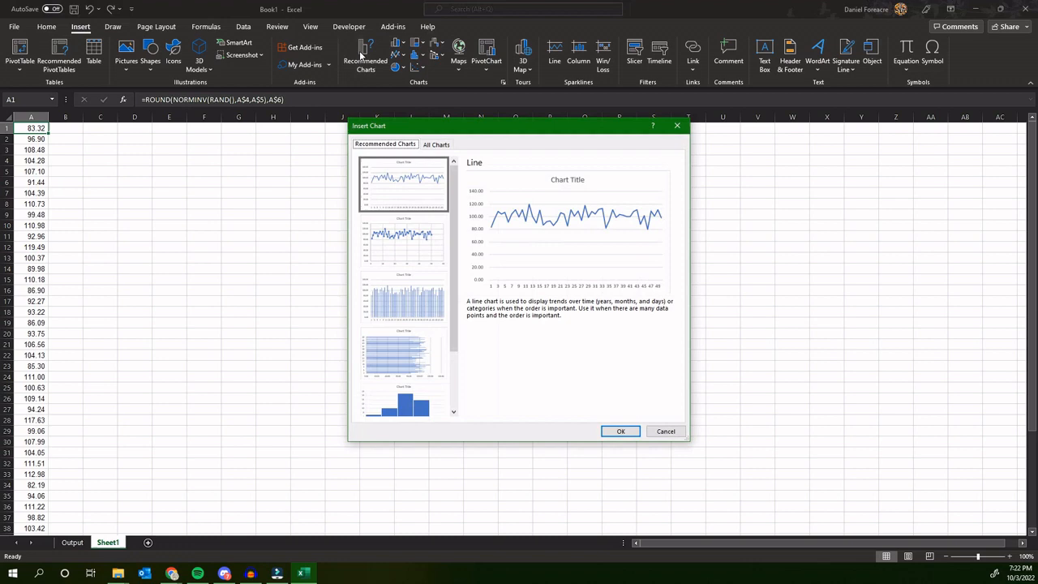
click(436, 146)
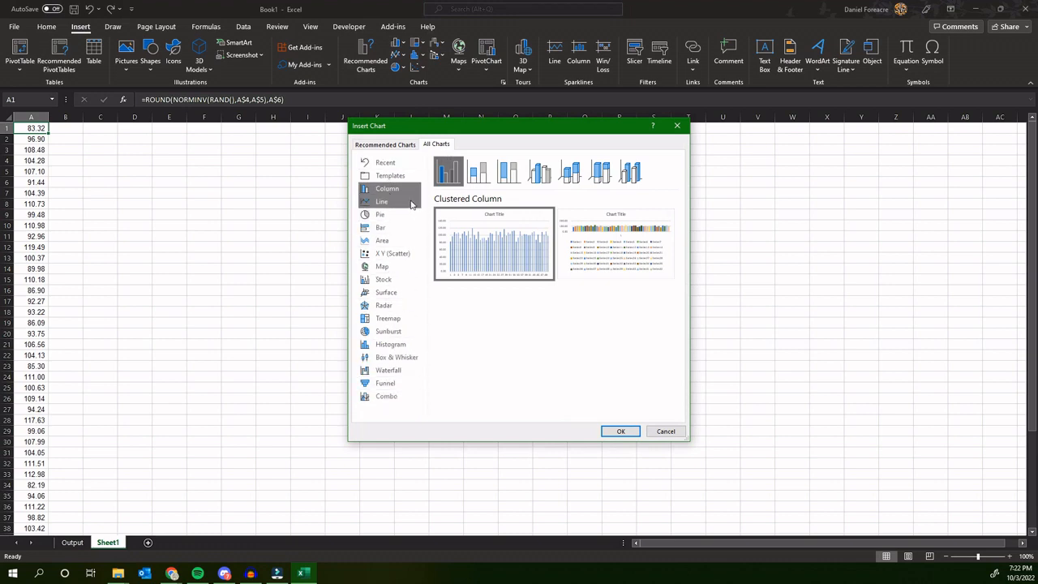
click(624, 432)
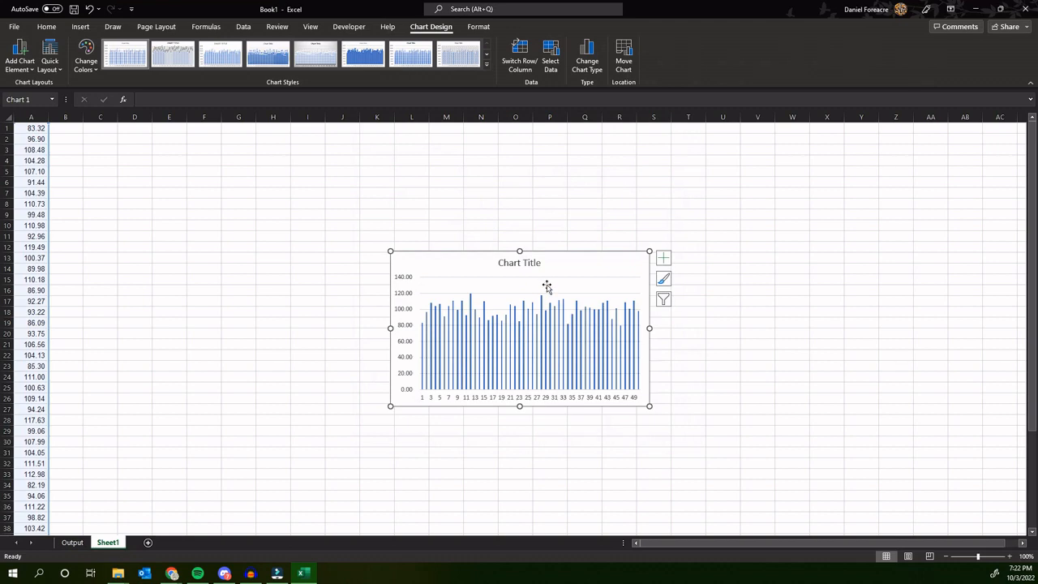
key(Delete)
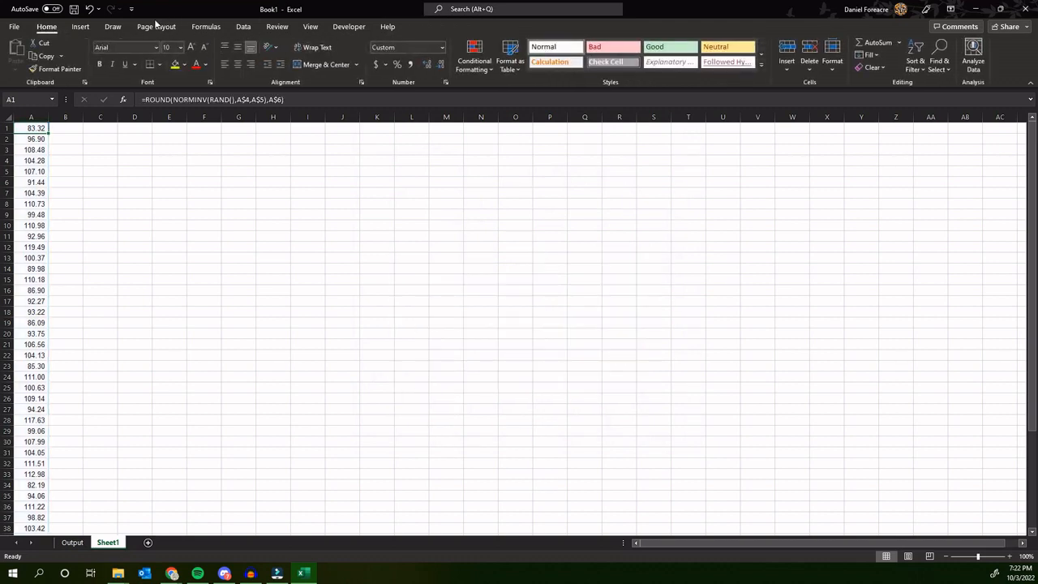
Preview a pie chart of the column A data on Sheet1 without inserting it
click(80, 27)
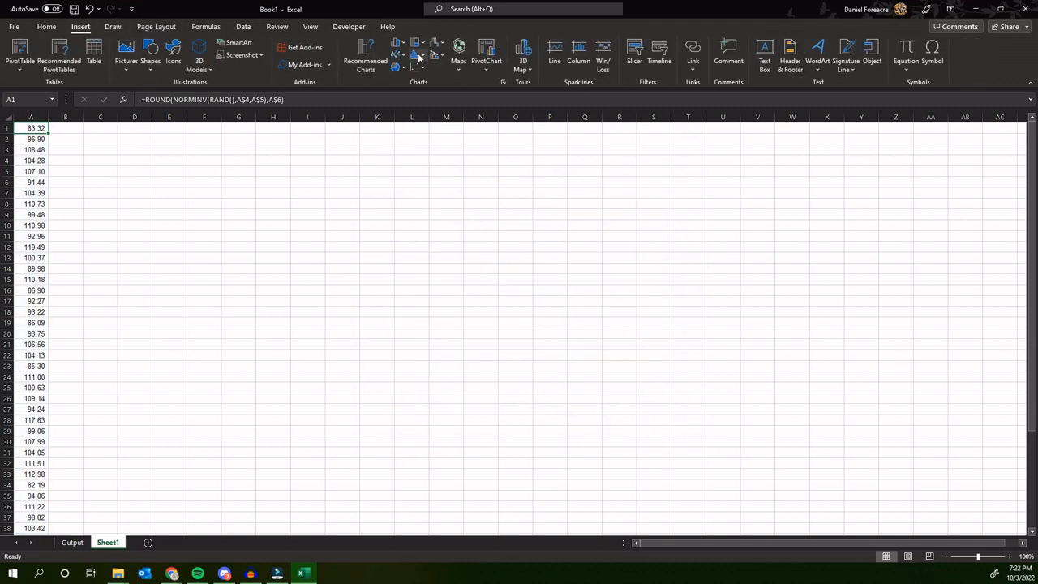
click(367, 58)
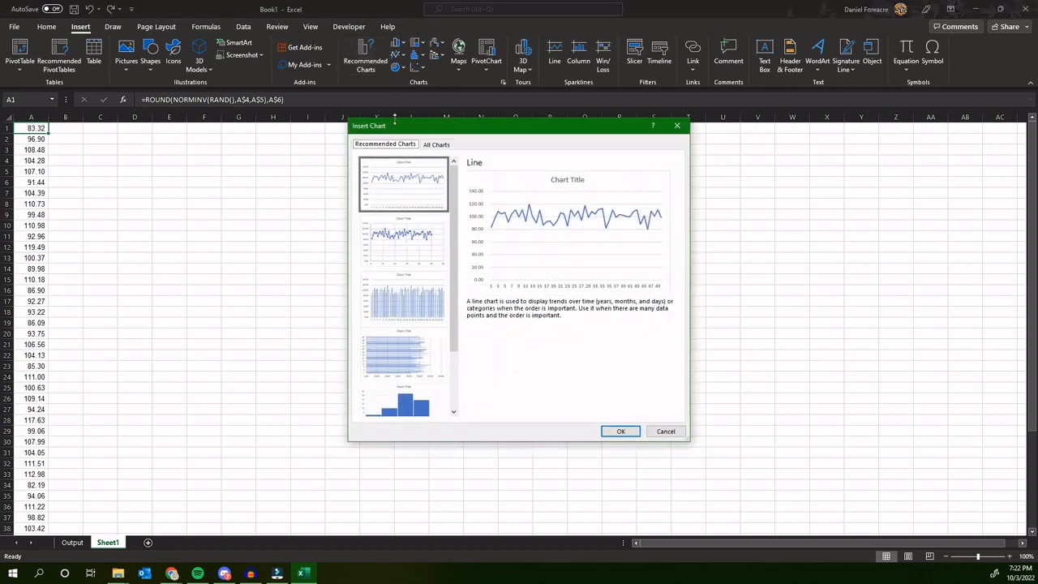
click(436, 144)
click(386, 215)
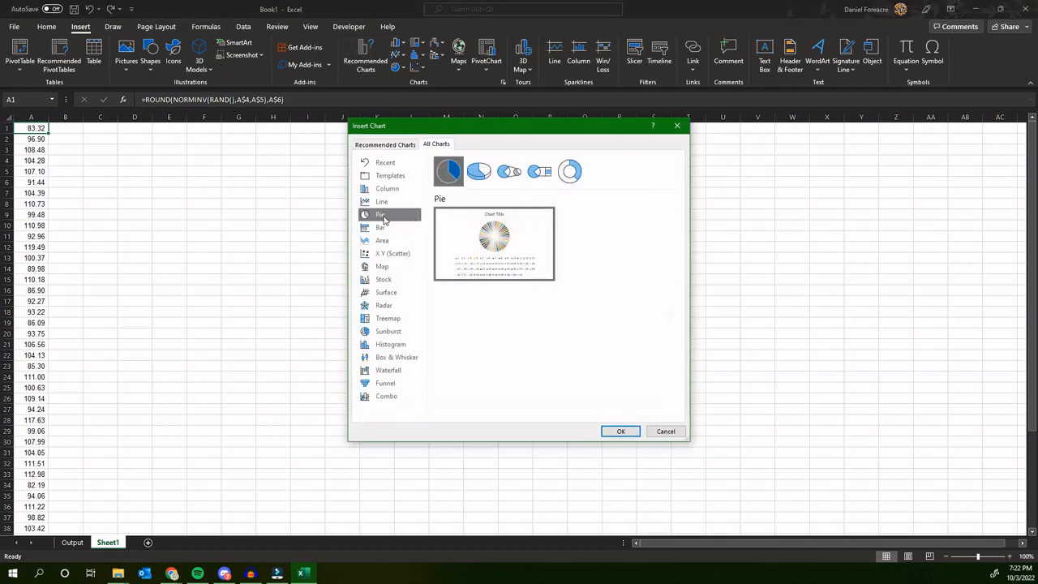
mouse_move(498, 255)
click(665, 432)
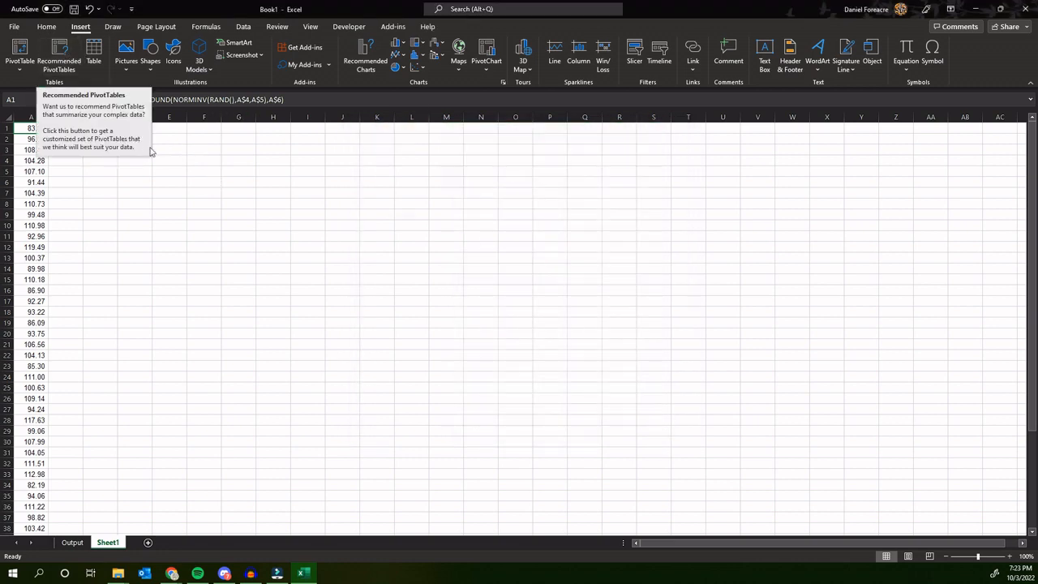
Run MegaStat's quantitative frequency distribution on Sheet1 range A1:A50 with Histogram selected and automatic interval estimation
click(393, 27)
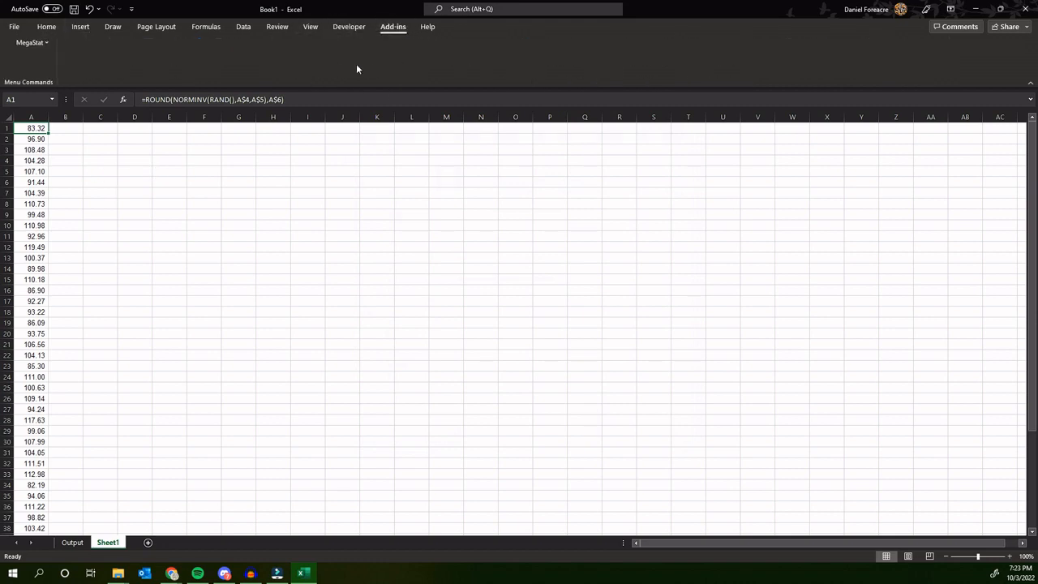
click(33, 42)
mouse_move(52, 72)
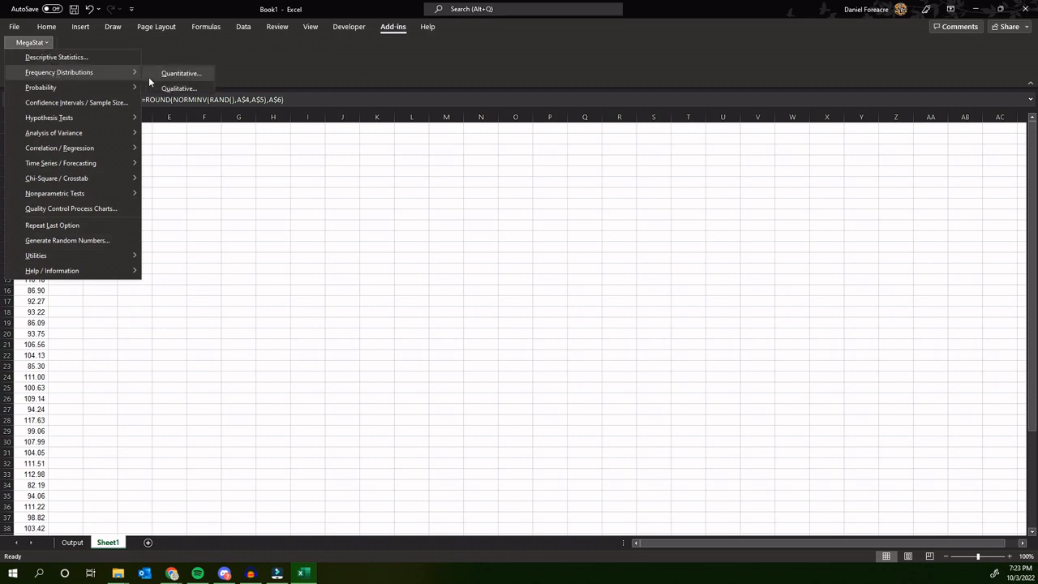
click(190, 74)
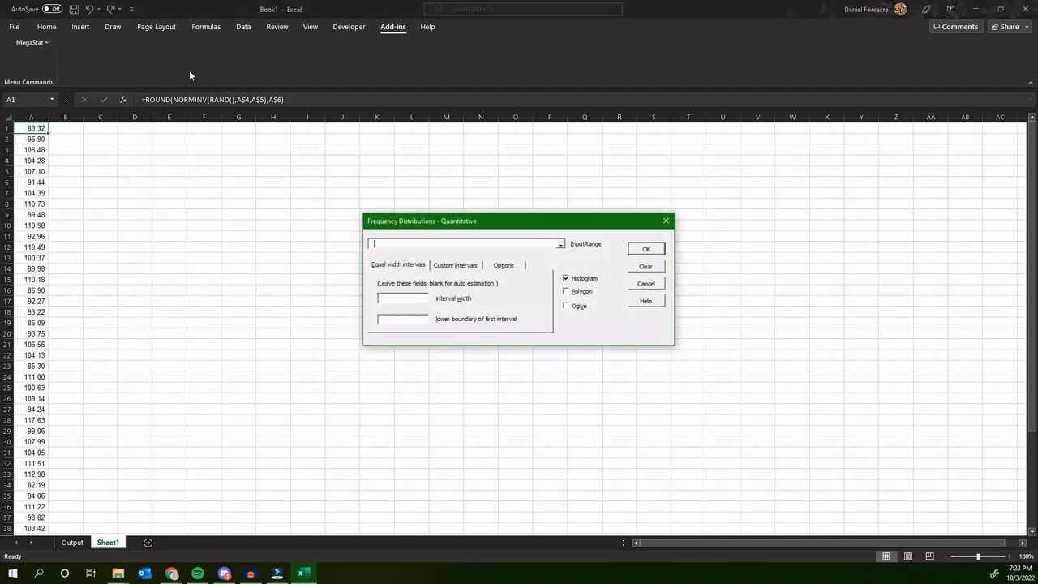
click(559, 247)
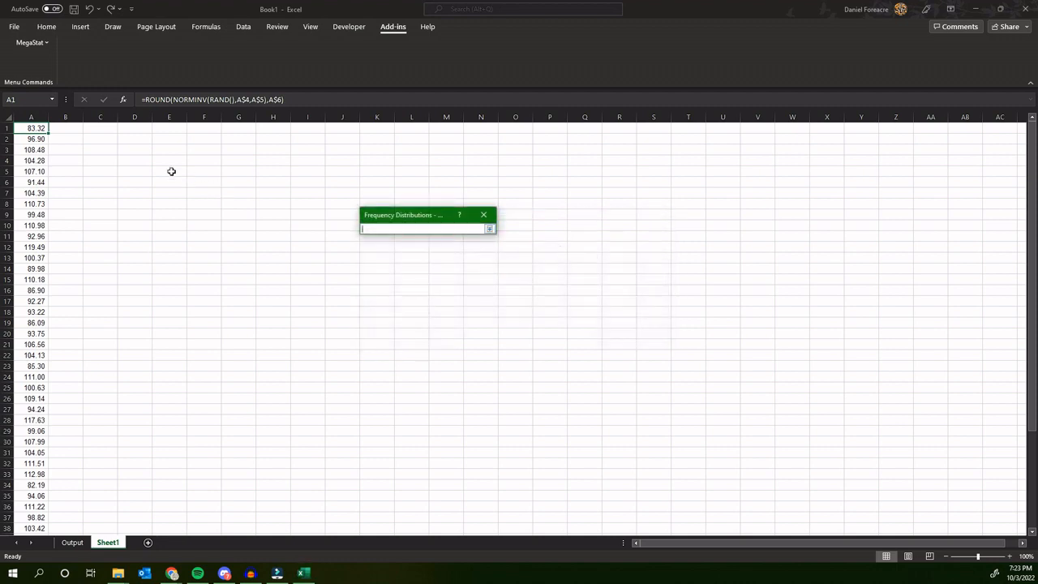
drag(36, 130, 30, 517)
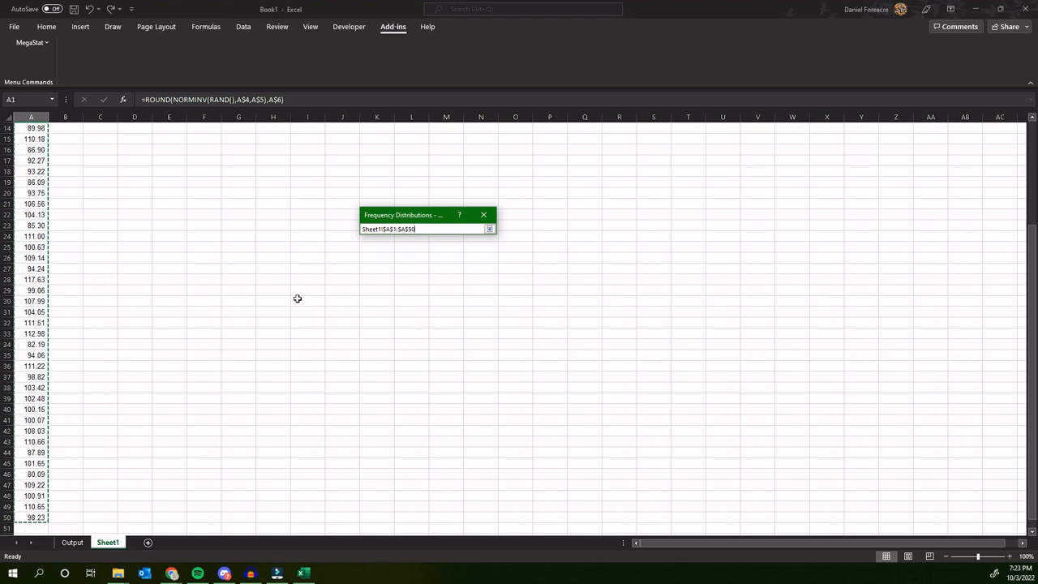
click(489, 230)
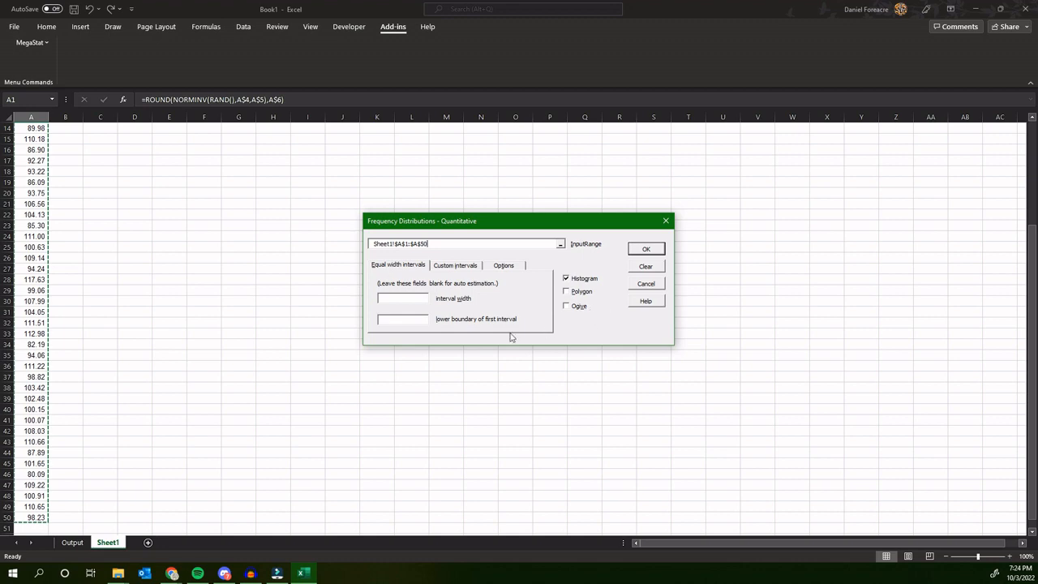
click(647, 250)
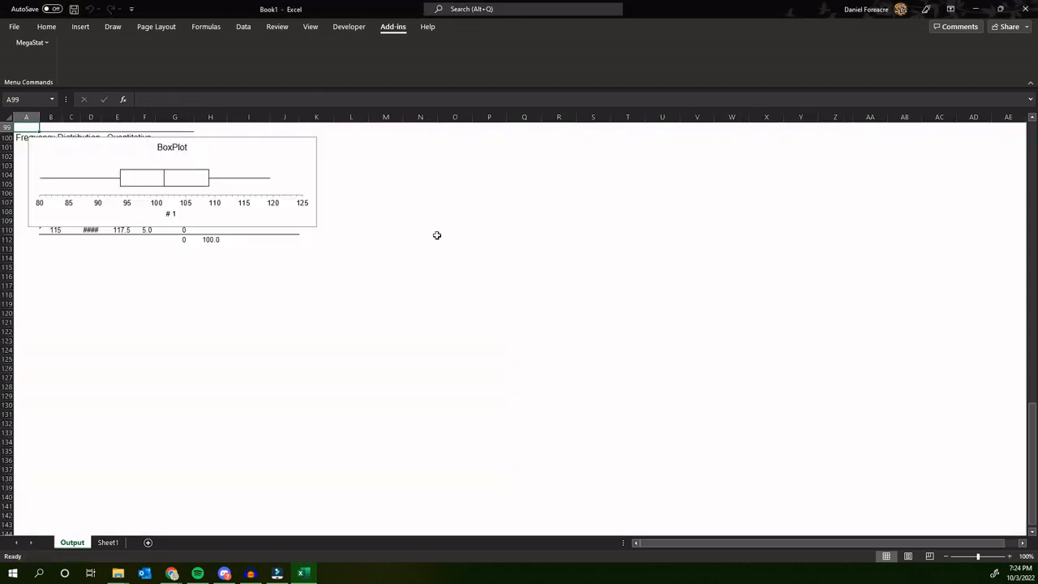
Move the BoxPlot chart off the frequency distribution table to the empty columns beside it and review the table
click(257, 155)
drag(257, 155, 625, 166)
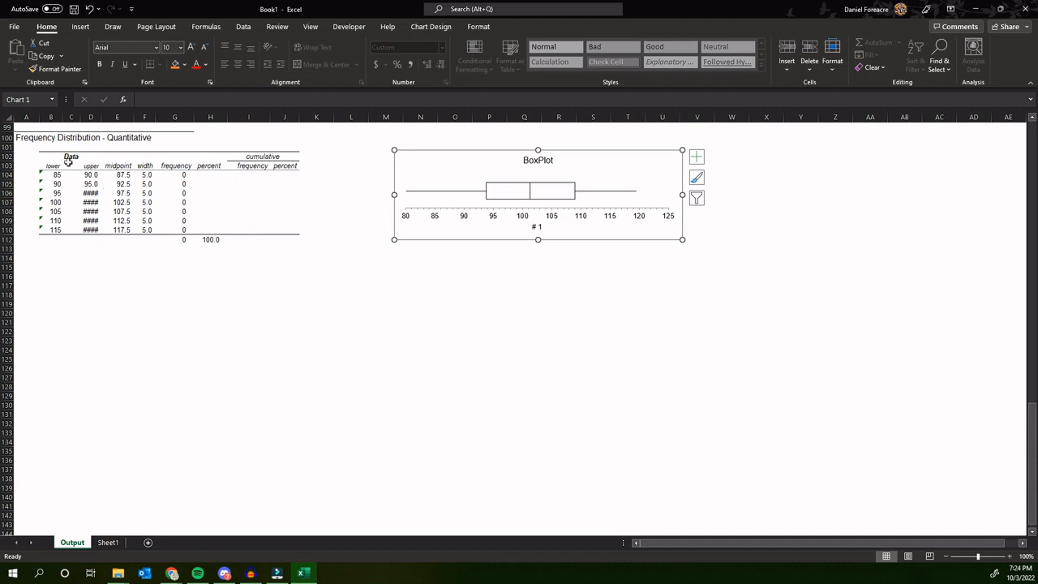
scroll(128, 272, up, 2)
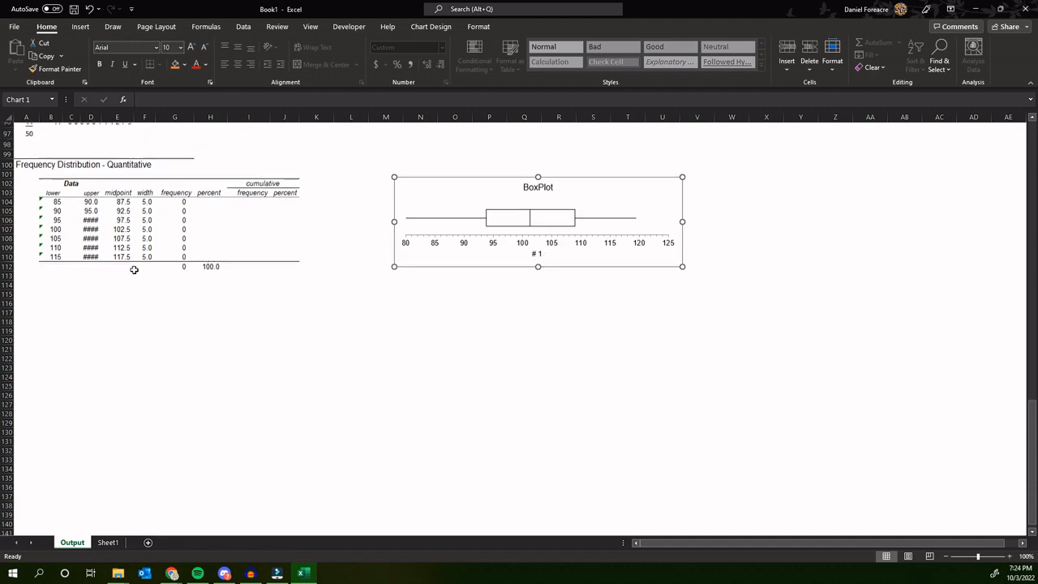
scroll(128, 248, down, 2)
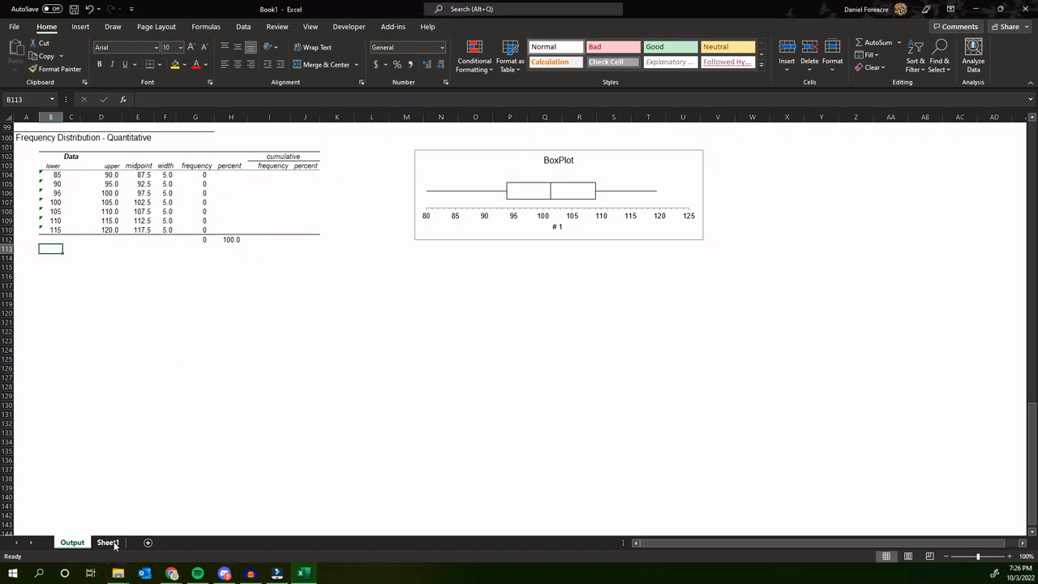
Insert a histogram chart of the column A data on Sheet1, inspect its bins, and return to the Output sheet
click(113, 544)
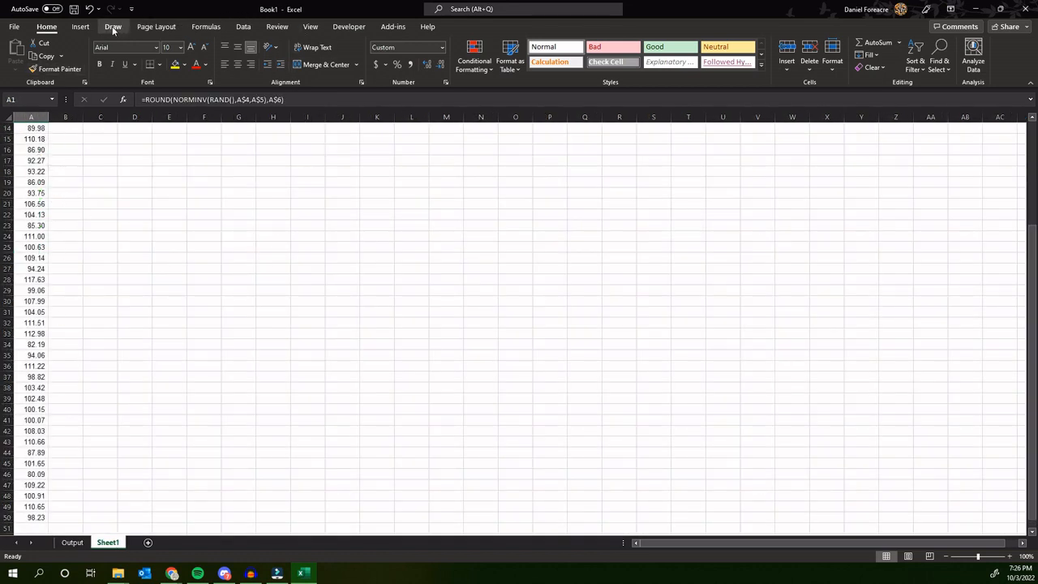
click(81, 27)
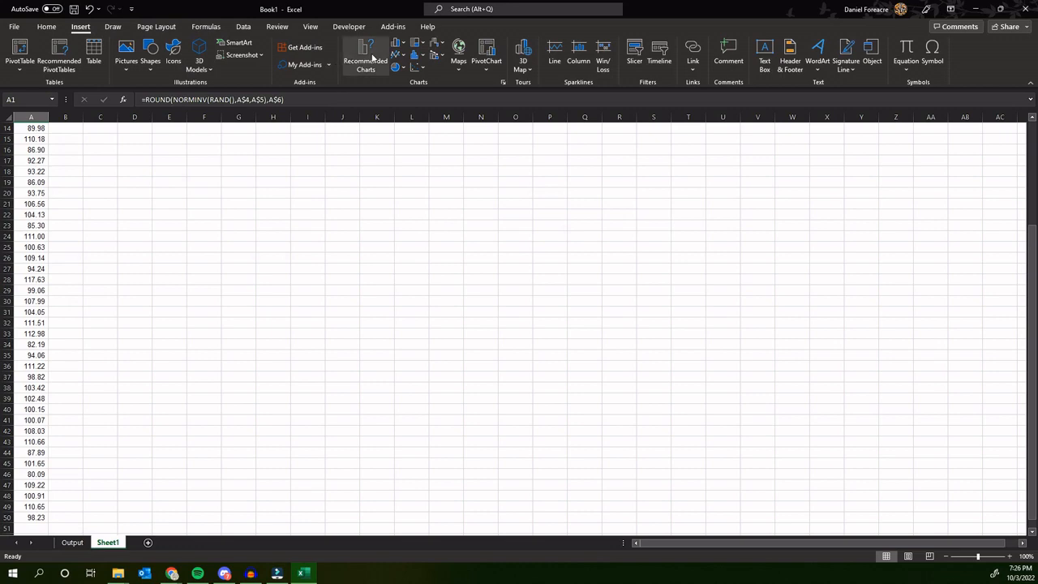
click(365, 61)
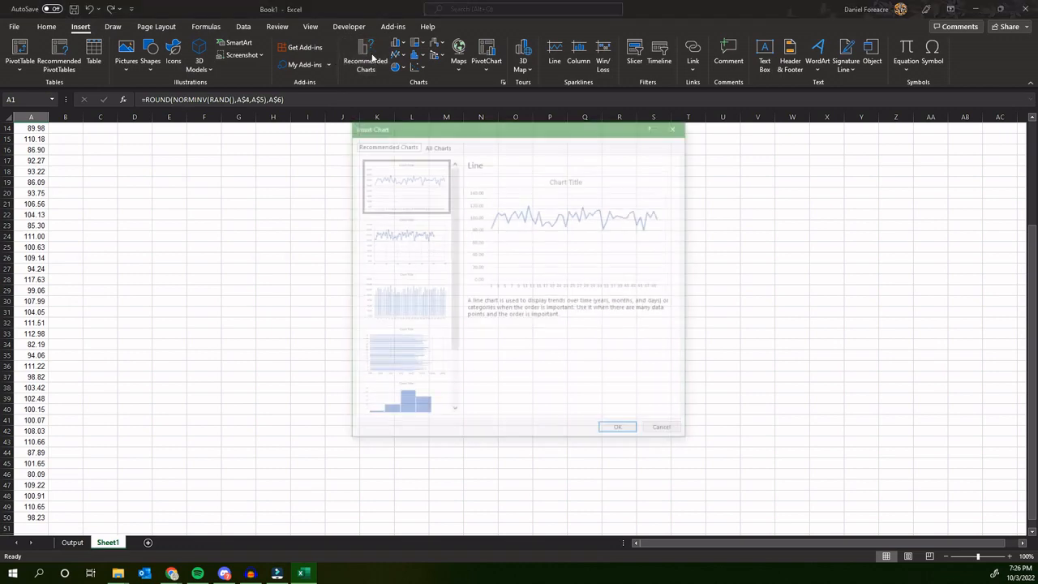
click(438, 145)
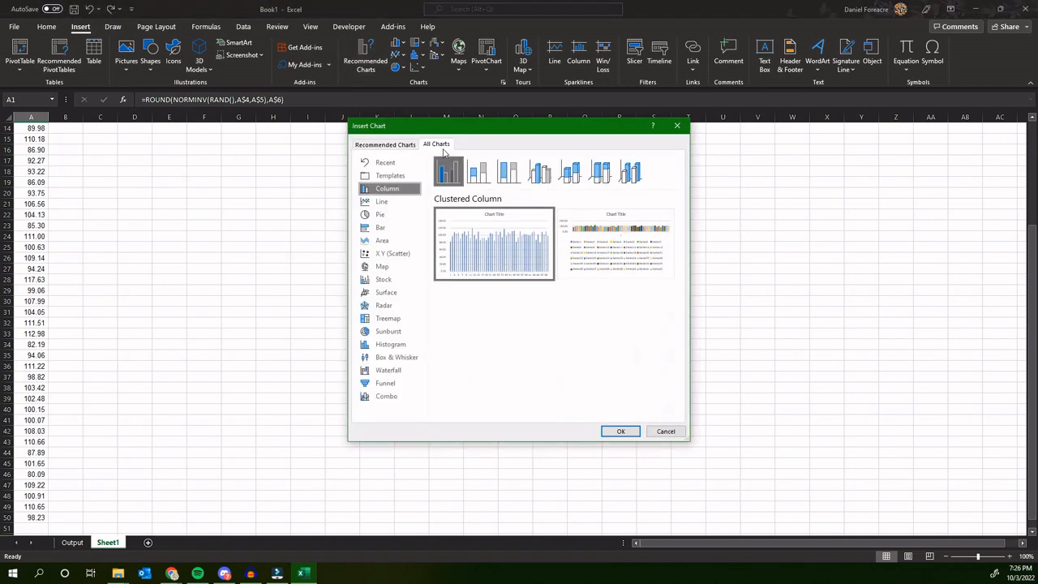
click(397, 345)
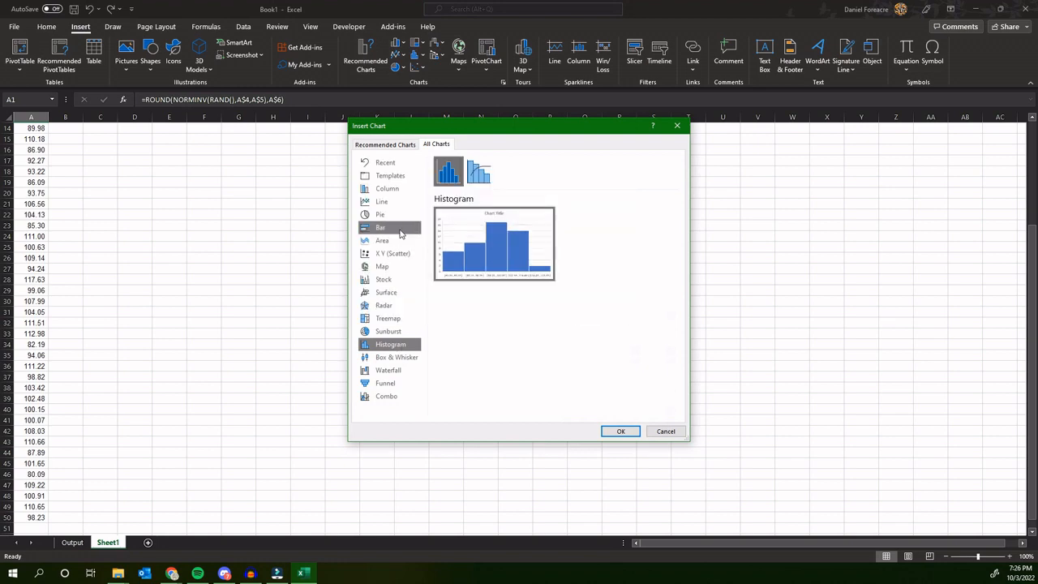
mouse_move(490, 240)
click(620, 431)
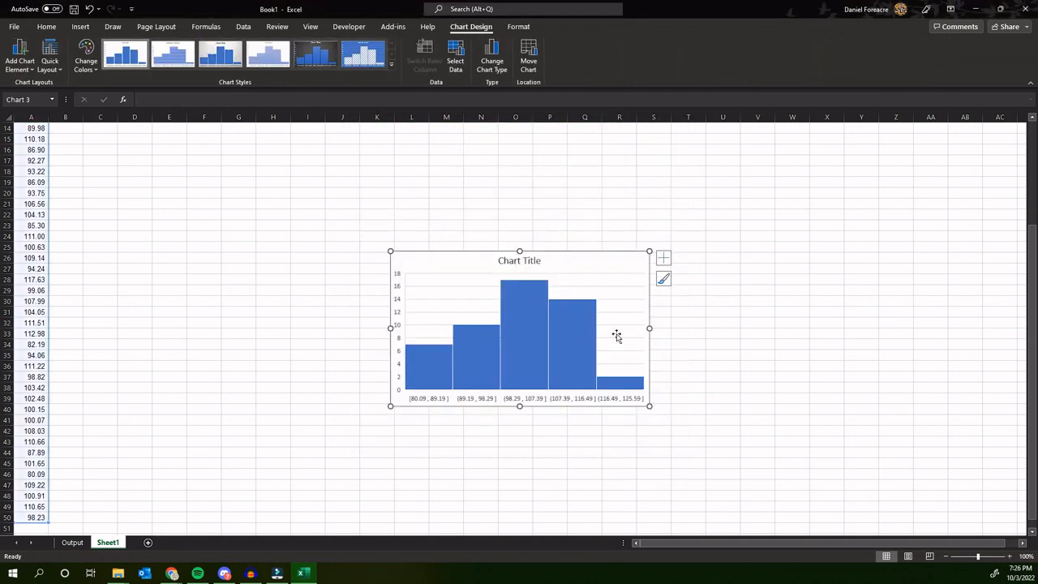
mouse_move(596, 392)
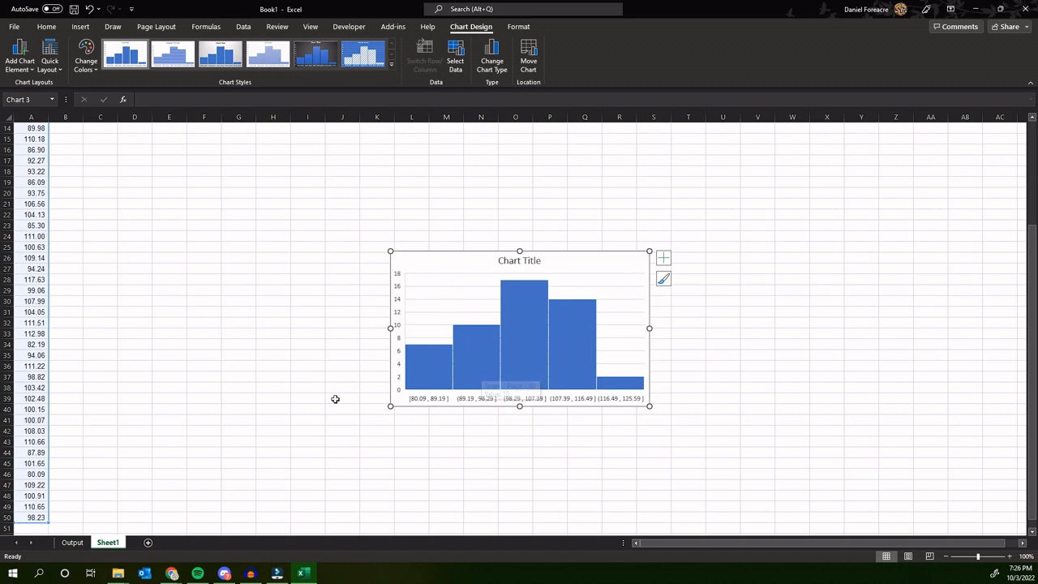
click(72, 541)
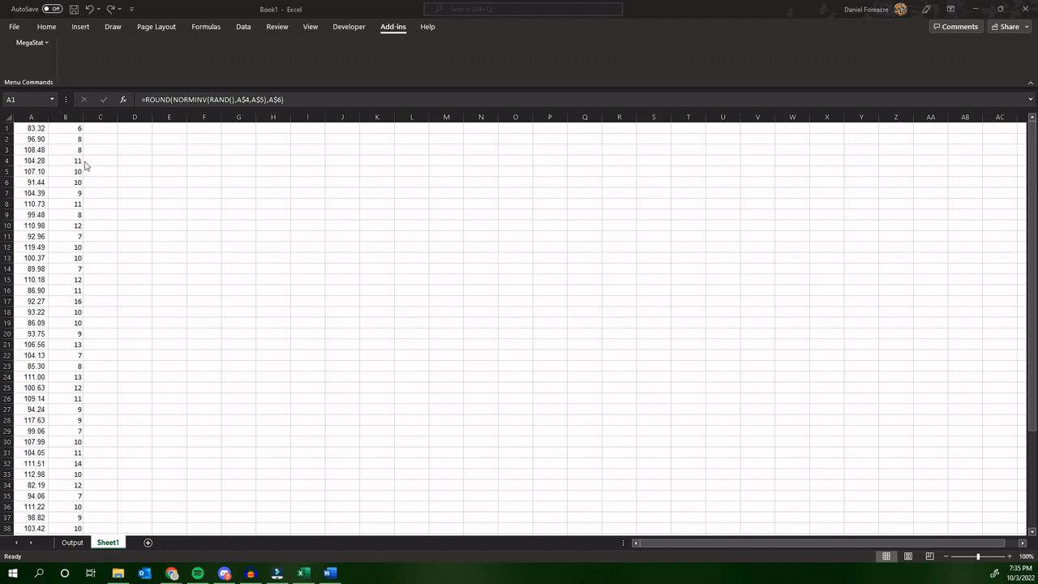
Start a MegaStat scatterplot and set its horizontal axis range to Sheet1 B1:B50
click(40, 42)
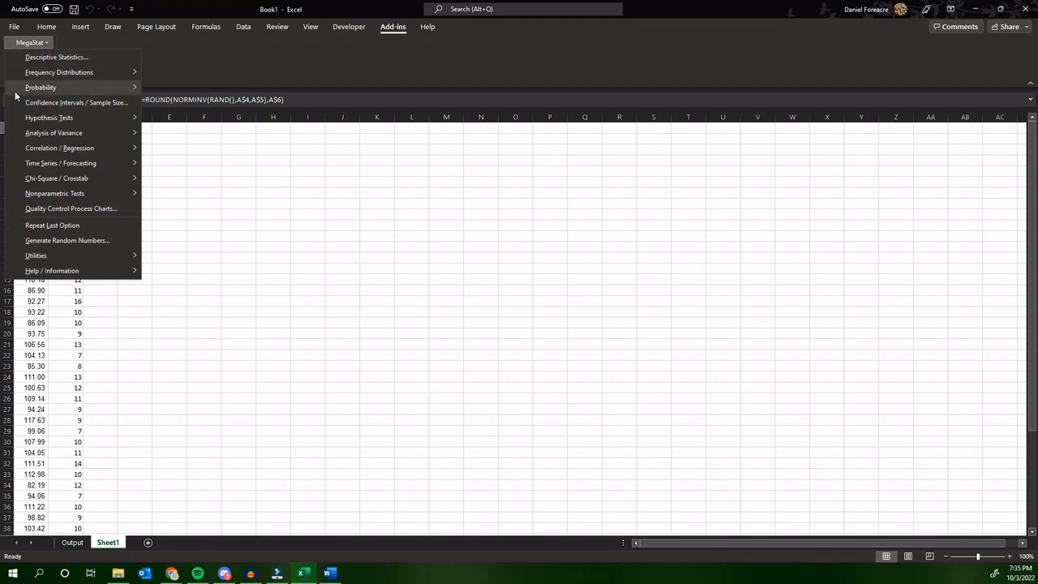
mouse_move(46, 149)
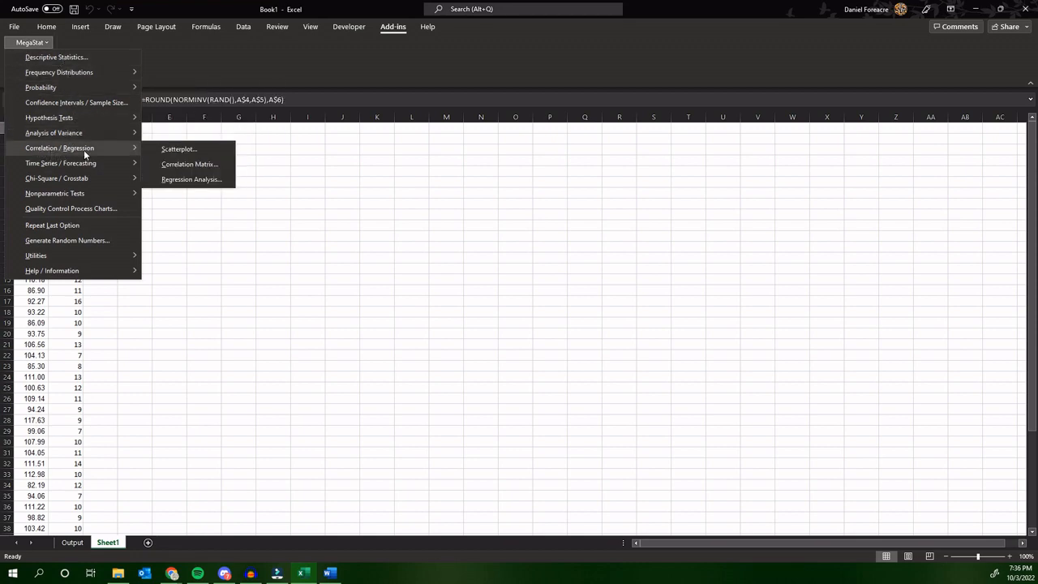
click(185, 150)
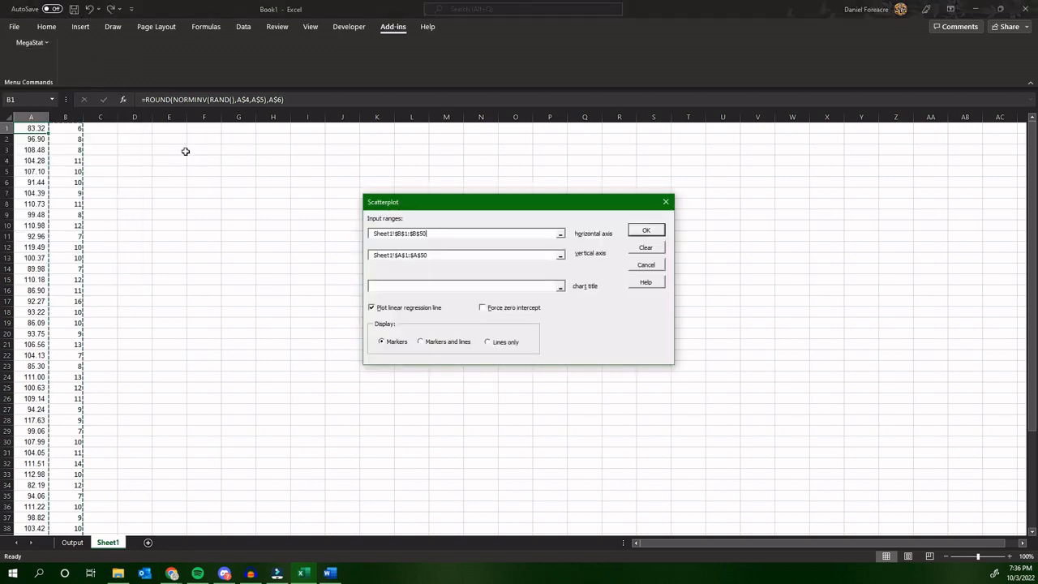
click(561, 235)
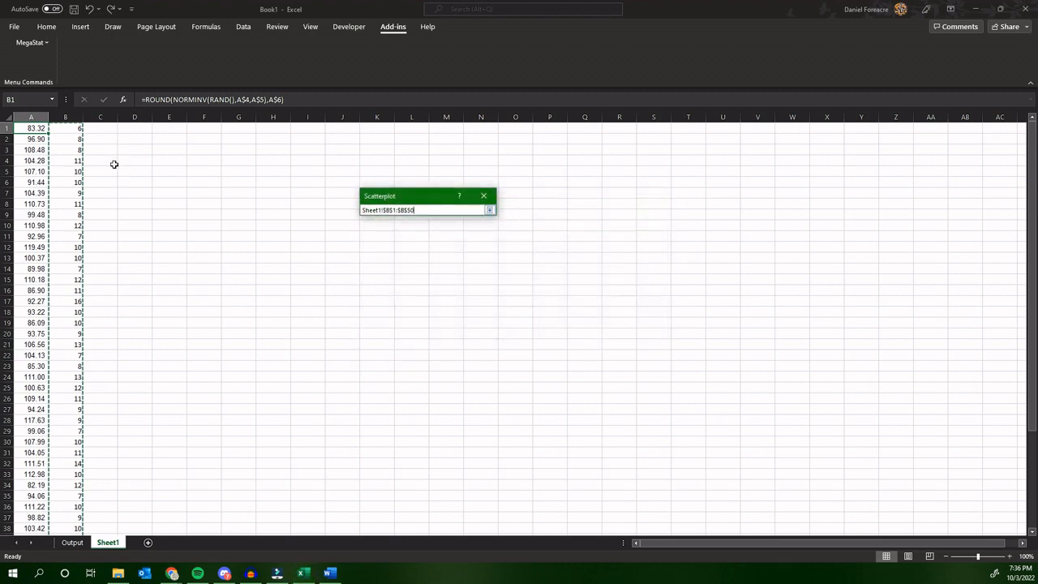
drag(72, 127, 77, 517)
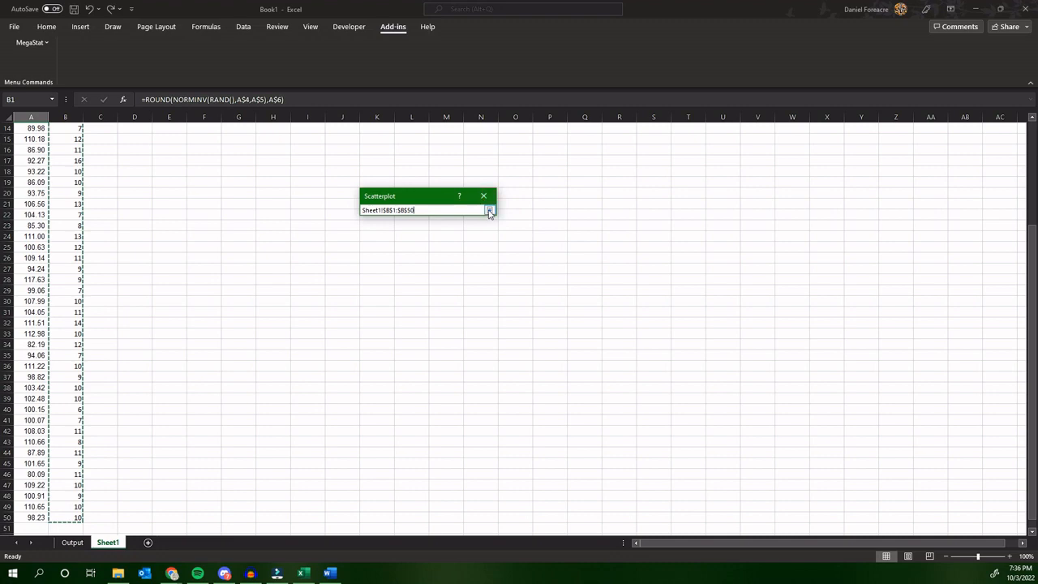
click(489, 210)
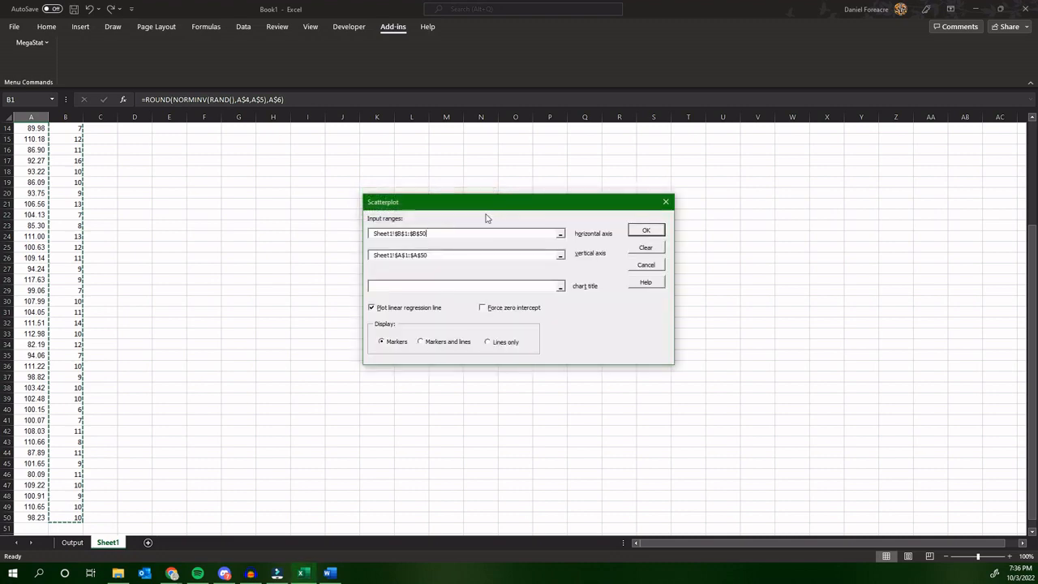
Set the scatterplot's vertical axis range to Sheet1 A1:A50 and run it with markers and the linear regression line
click(559, 256)
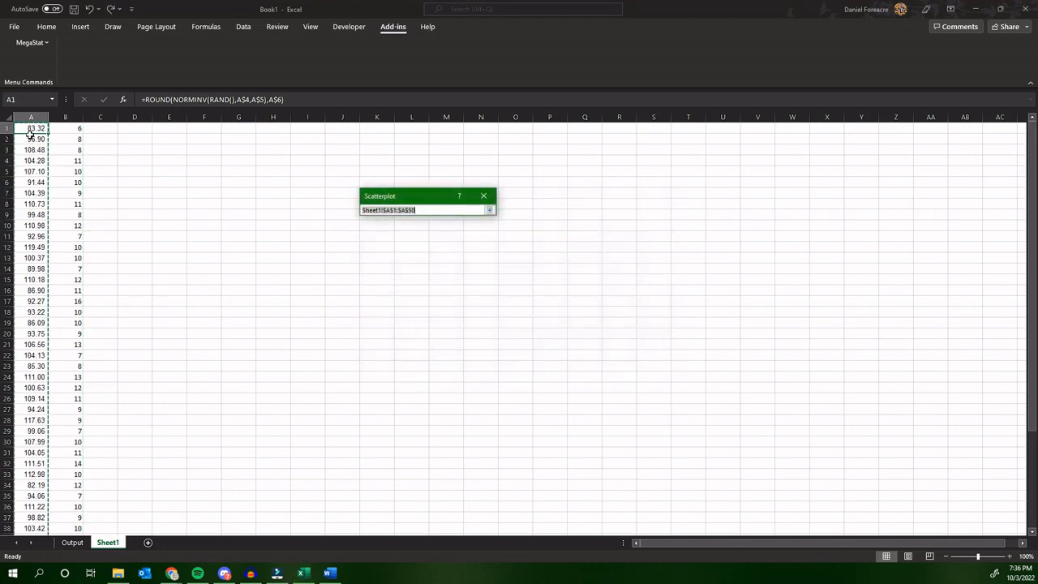
drag(30, 134, 37, 515)
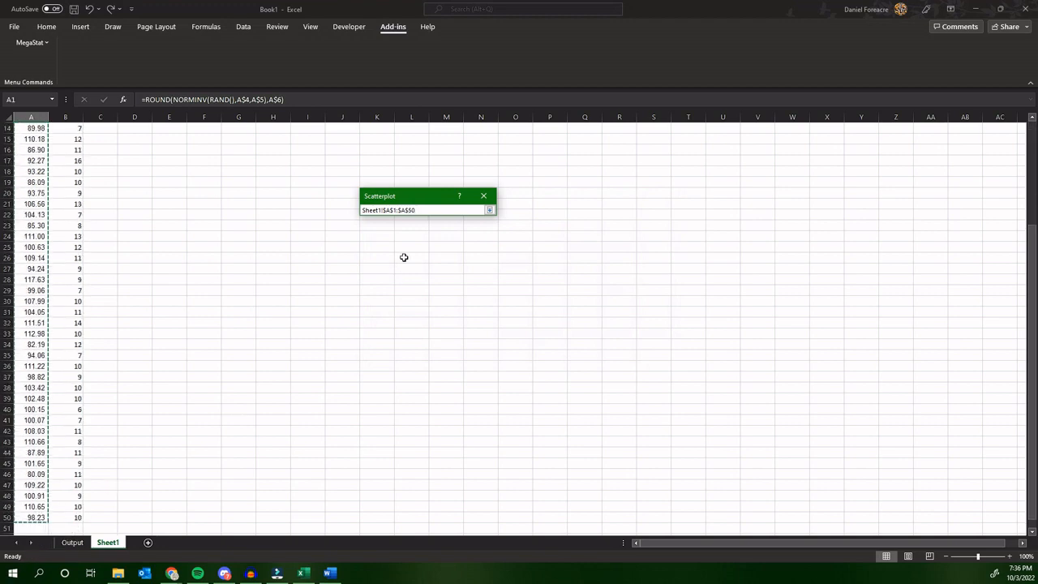
click(489, 210)
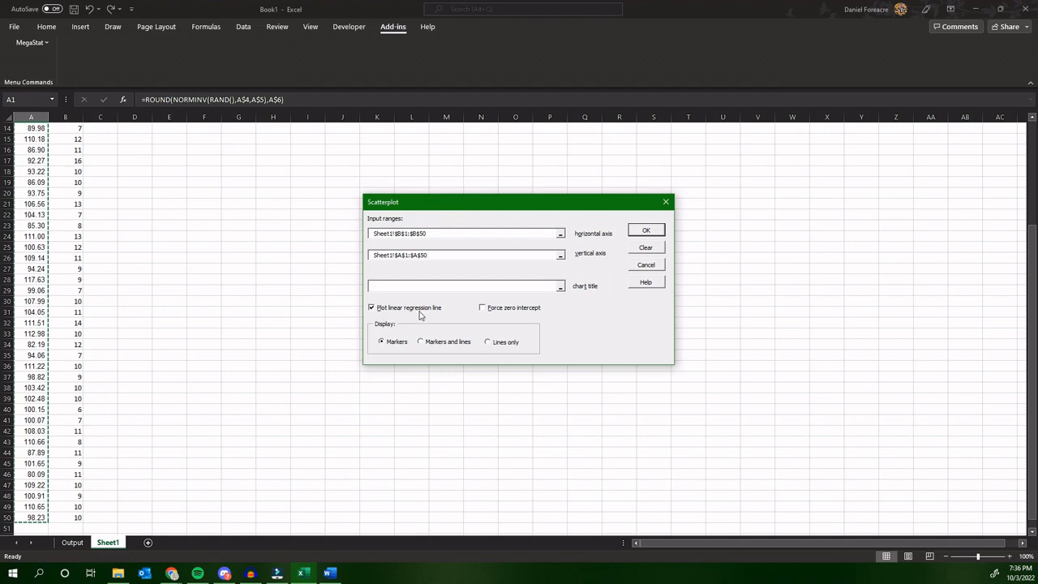
click(646, 231)
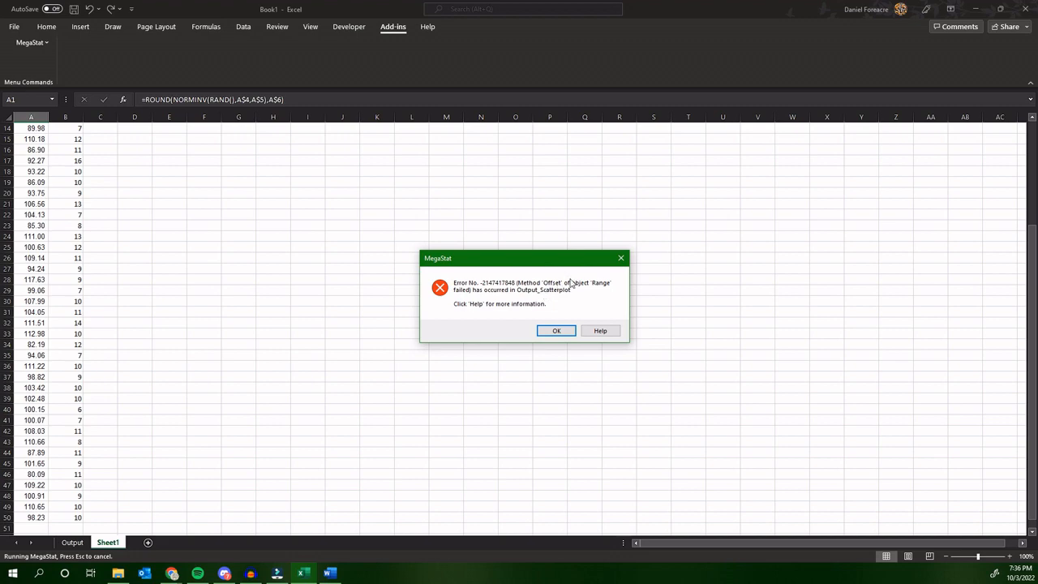
click(561, 331)
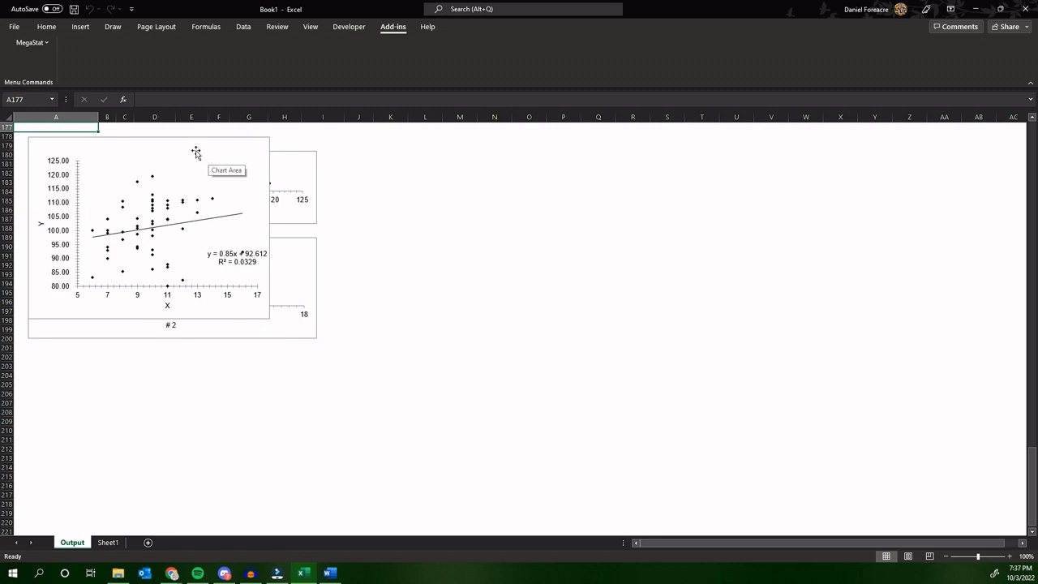
Move the scatterplot below the two DotPlots on the Output sheet and examine its regression equation
drag(196, 152, 223, 357)
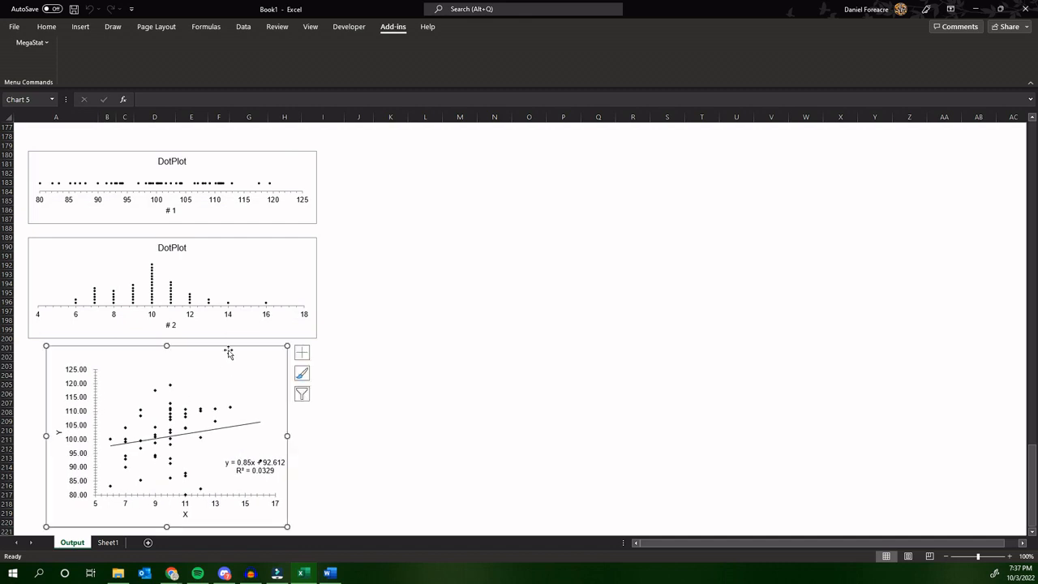
scroll(322, 316, down, 2)
scroll(322, 316, down, 6)
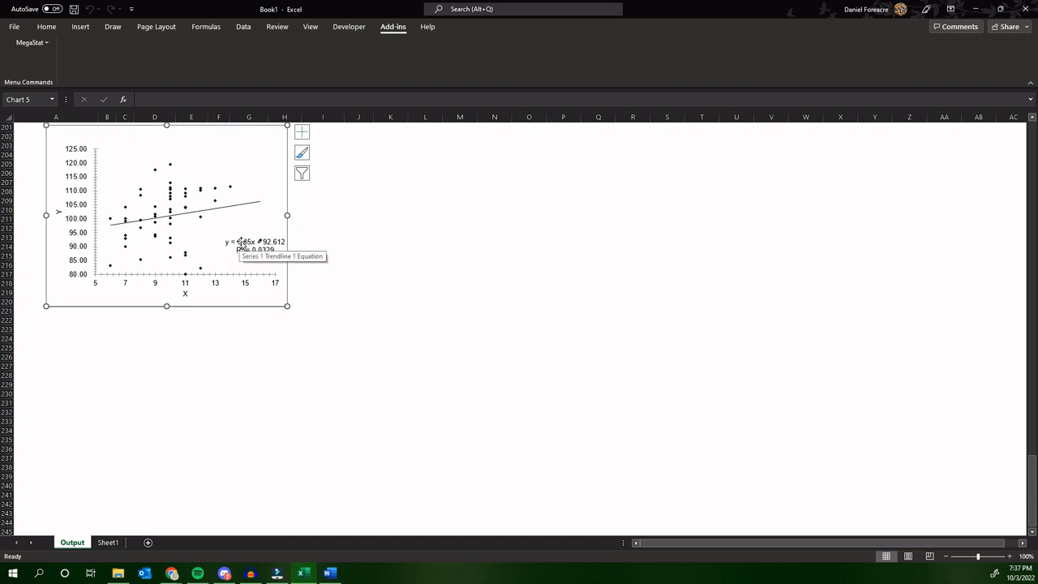
Move the regression equation label slightly up on the scatterplot, clear of the nearby data point
drag(239, 243, 235, 230)
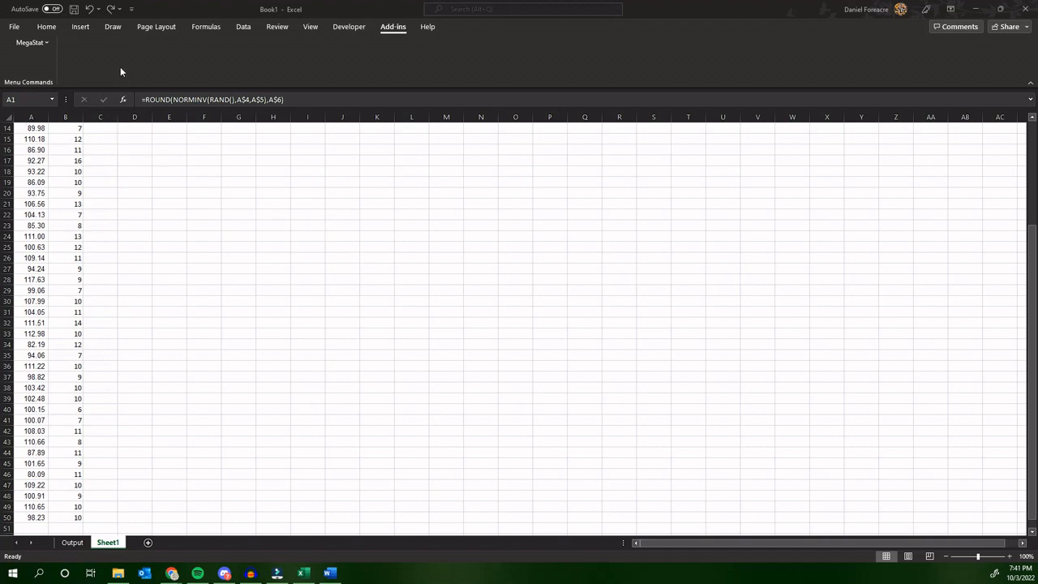
Preview the number of combinations for n = 10 and r = 2 with MegaStat's Counting Rules
click(42, 45)
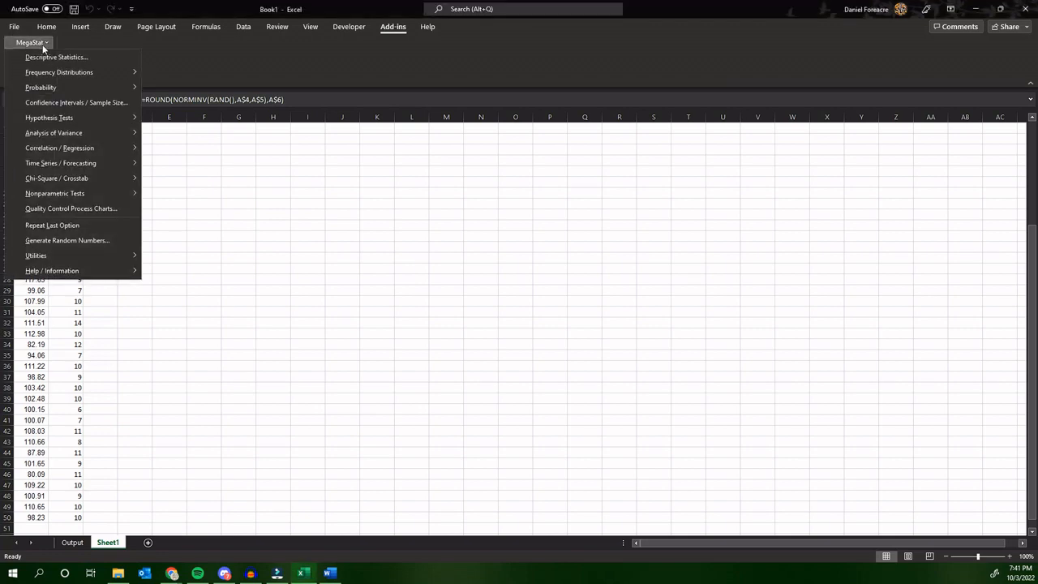
mouse_move(38, 89)
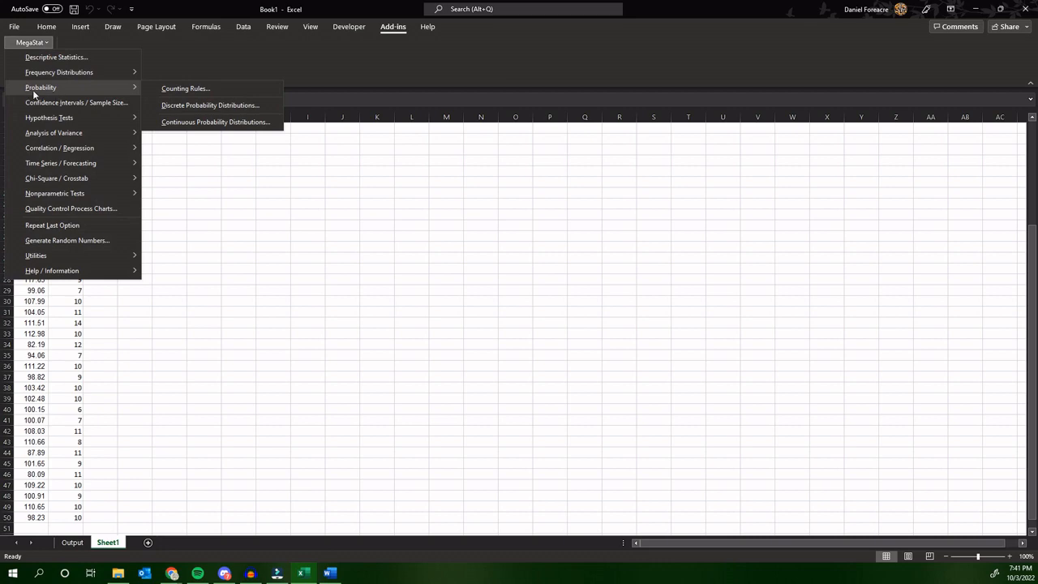
click(194, 90)
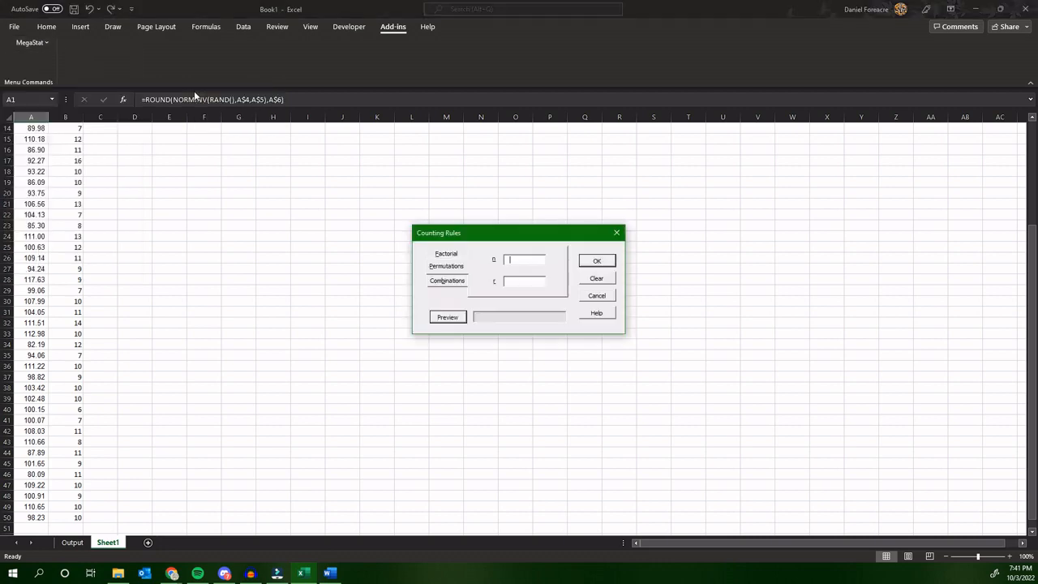
click(454, 259)
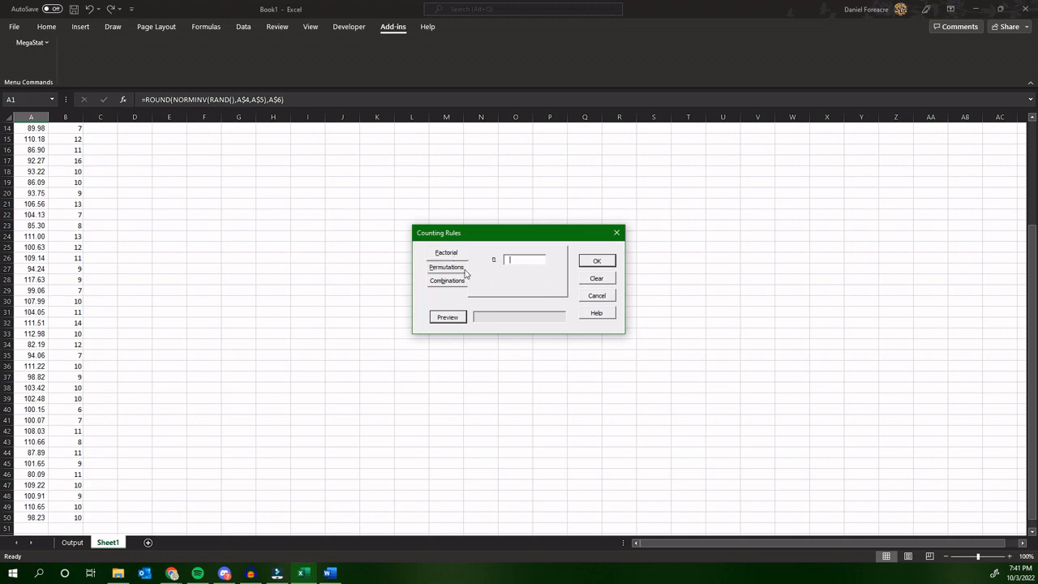
click(455, 270)
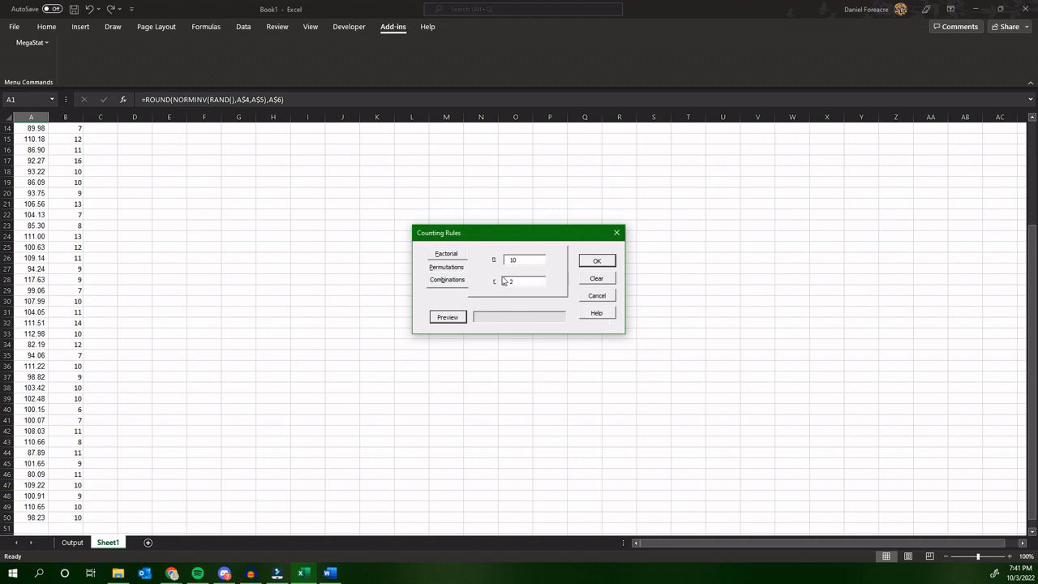
click(449, 317)
Look over the permutations, combinations and factorial modes of the Counting Rules dialog
click(449, 269)
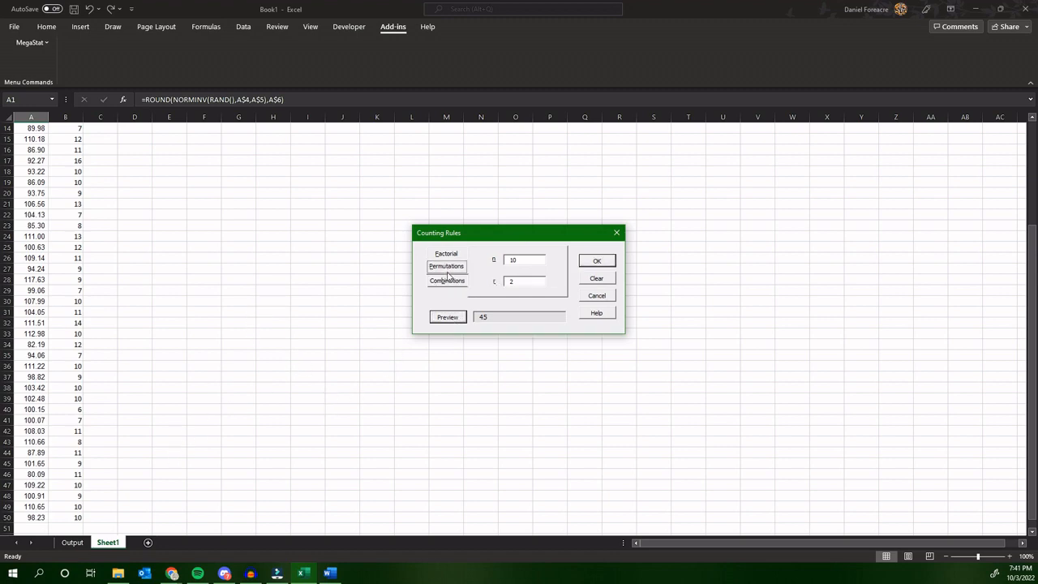
click(452, 282)
click(449, 253)
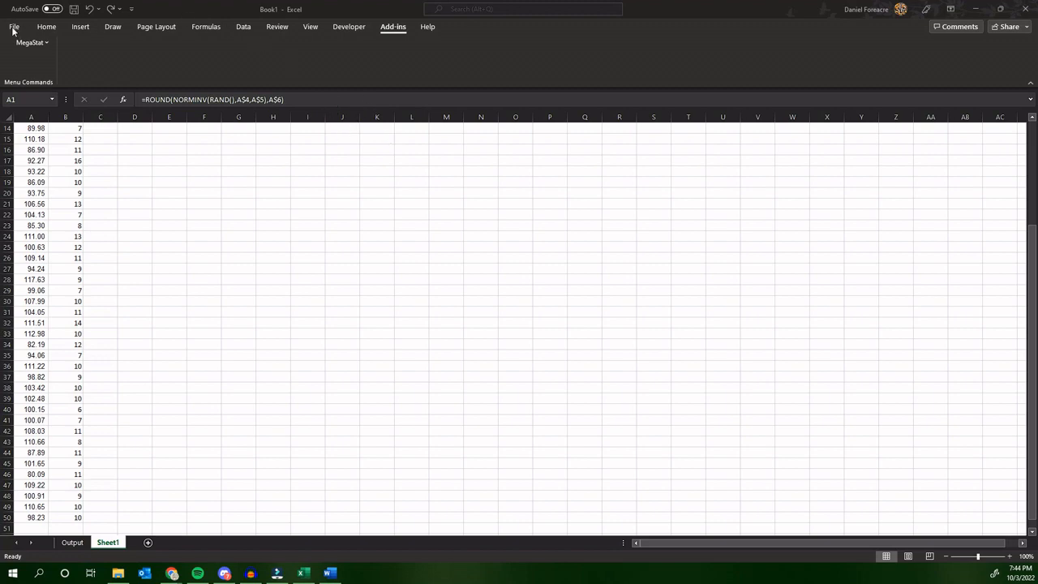
Run a MegaStat binomial distribution with 100 trials, probability of occurrence .88 and the graph displayed
click(39, 45)
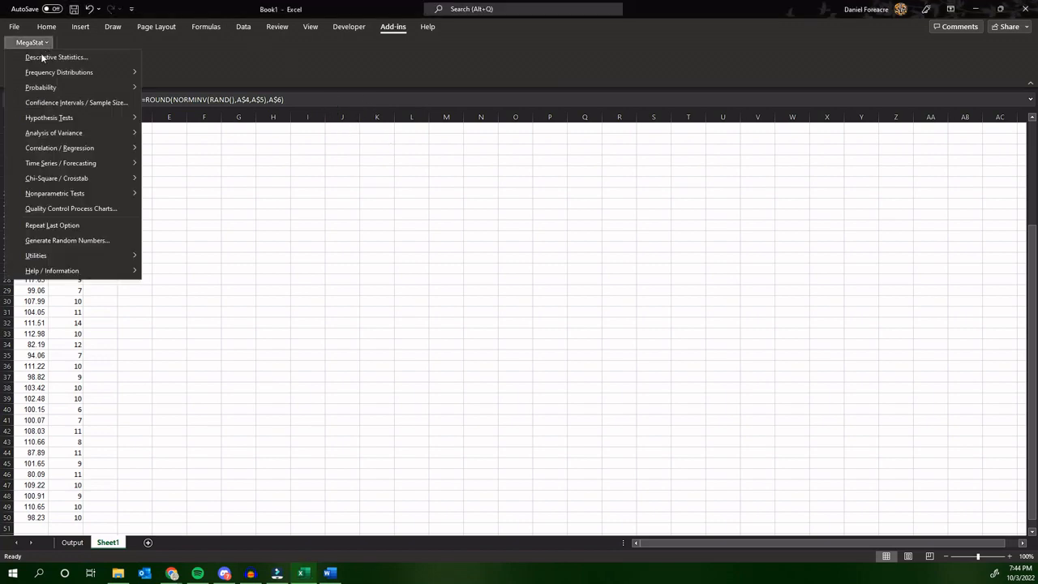
mouse_move(46, 89)
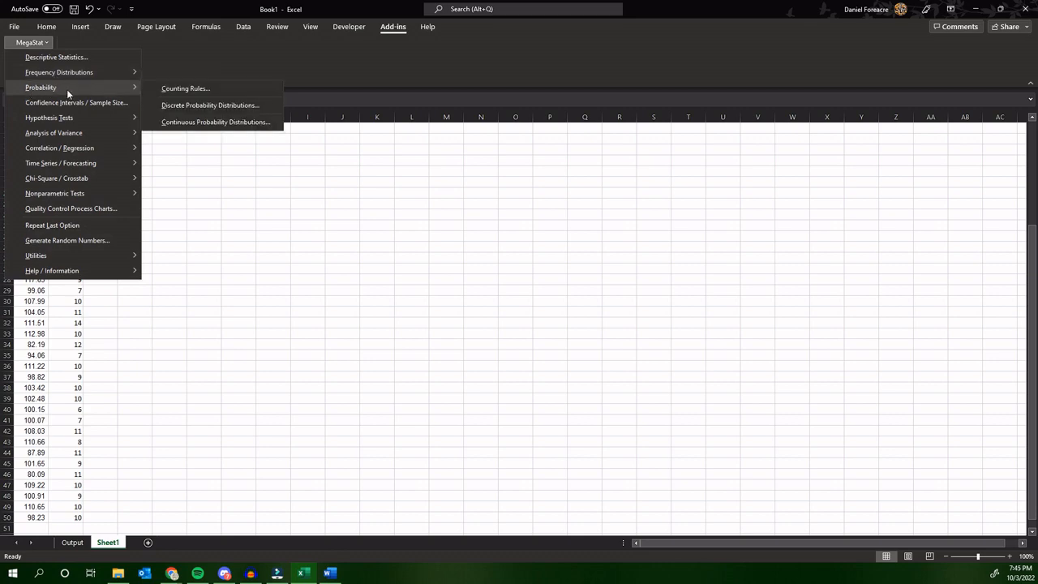
click(224, 106)
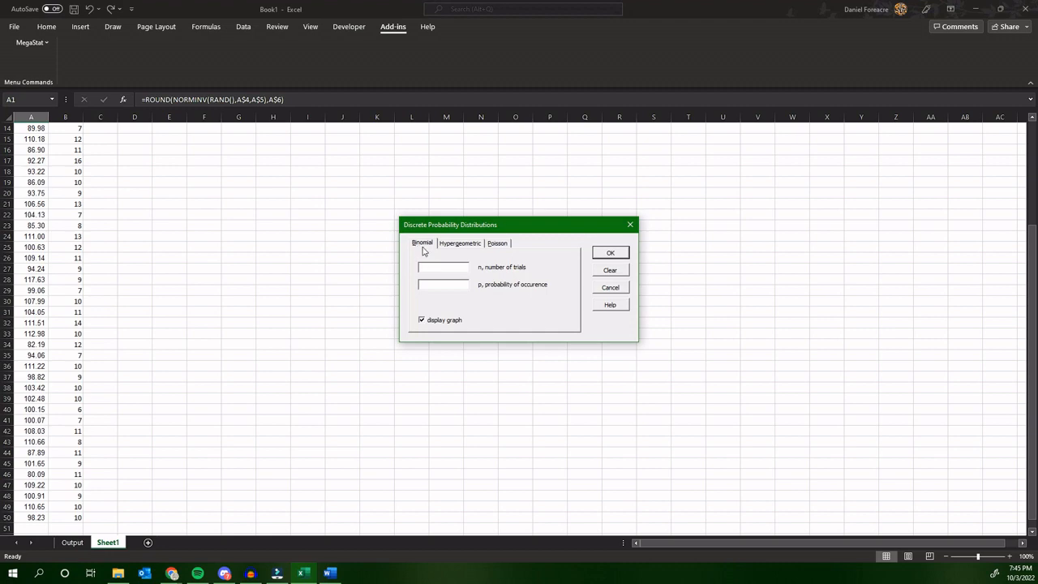
click(497, 245)
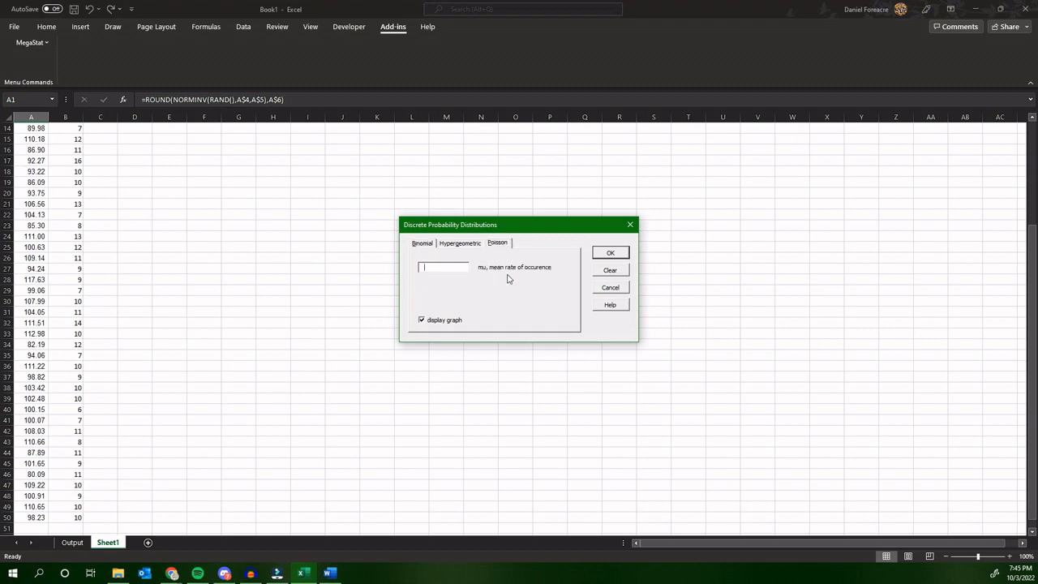
click(423, 245)
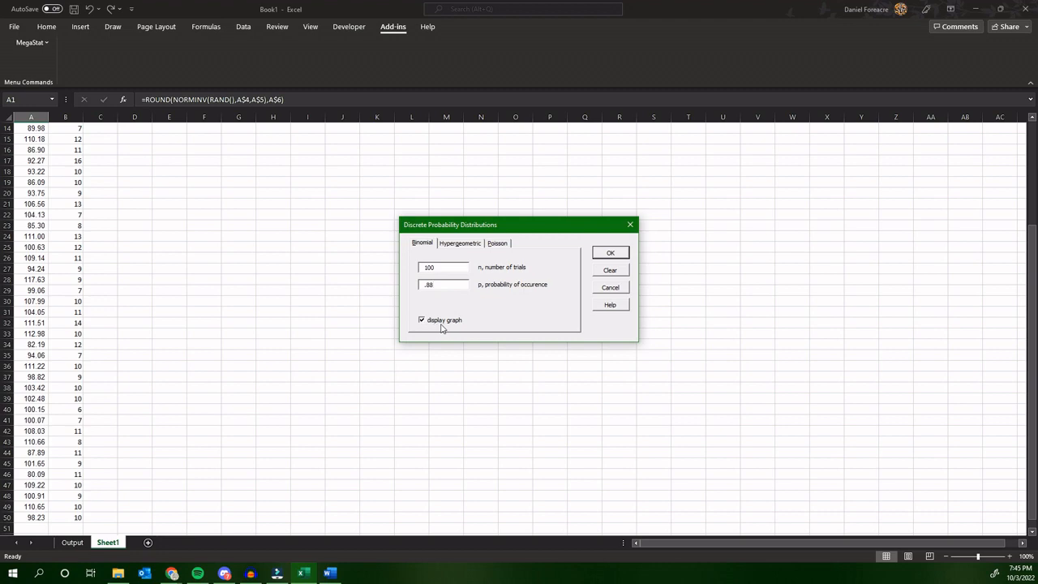
click(604, 254)
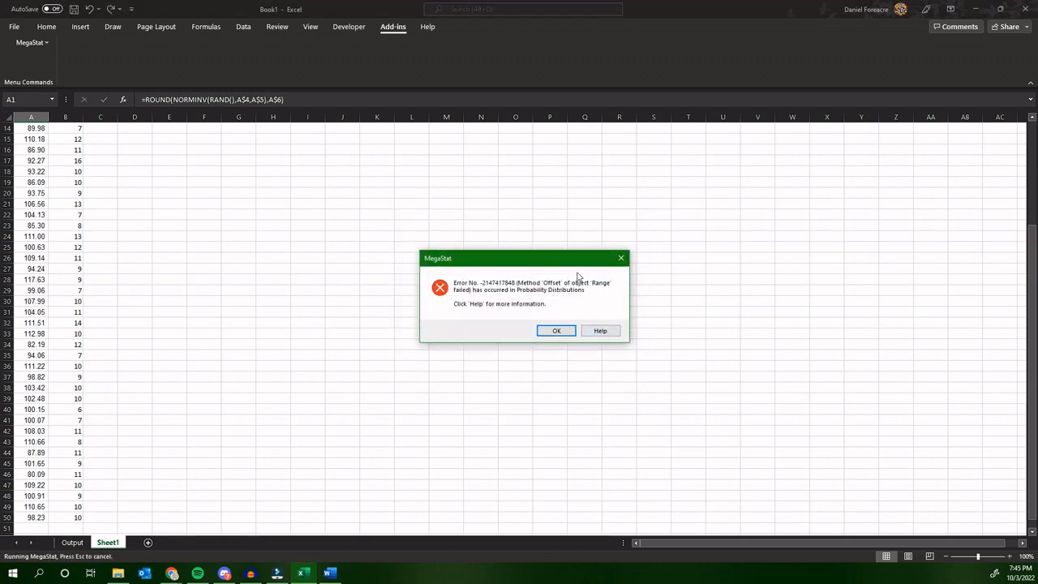
click(557, 332)
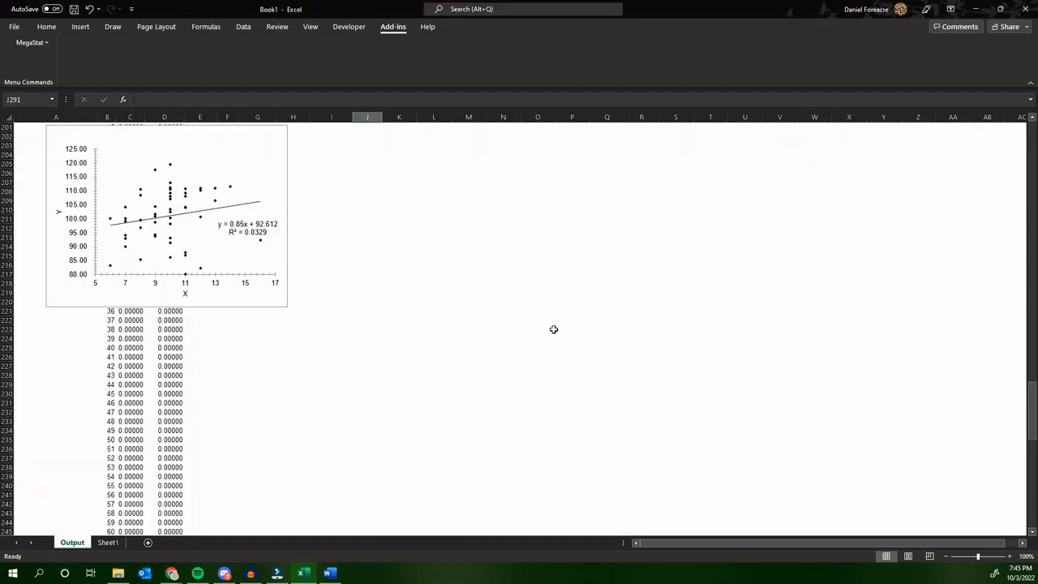
Move the scatterplot and both DotPlots on the Output sheet off the binomial distribution table into the empty columns beside it
click(231, 162)
drag(268, 135, 644, 157)
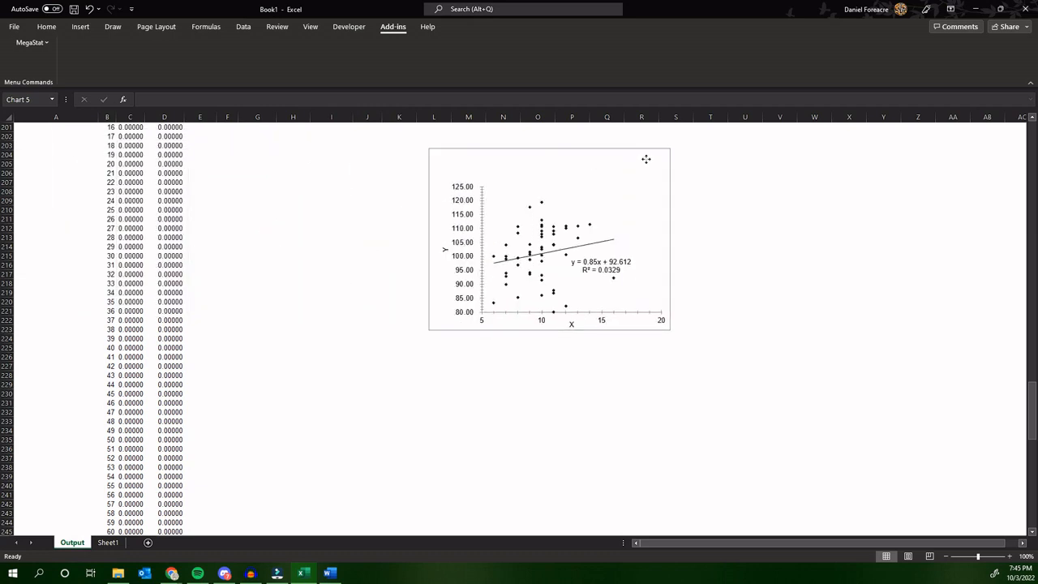
scroll(286, 269, up, 1)
scroll(286, 268, up, 11)
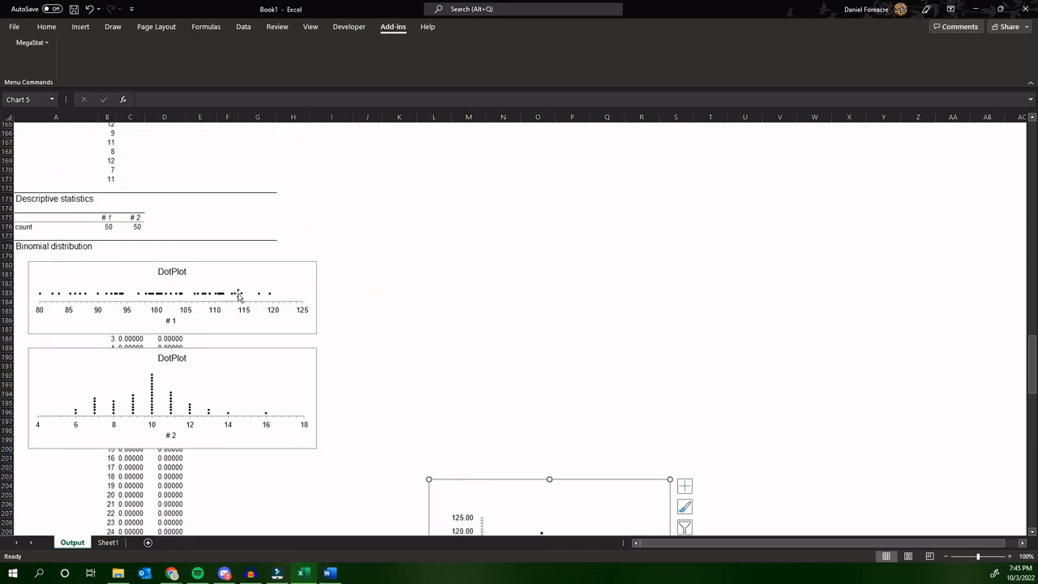
drag(290, 367, 567, 257)
drag(259, 273, 690, 273)
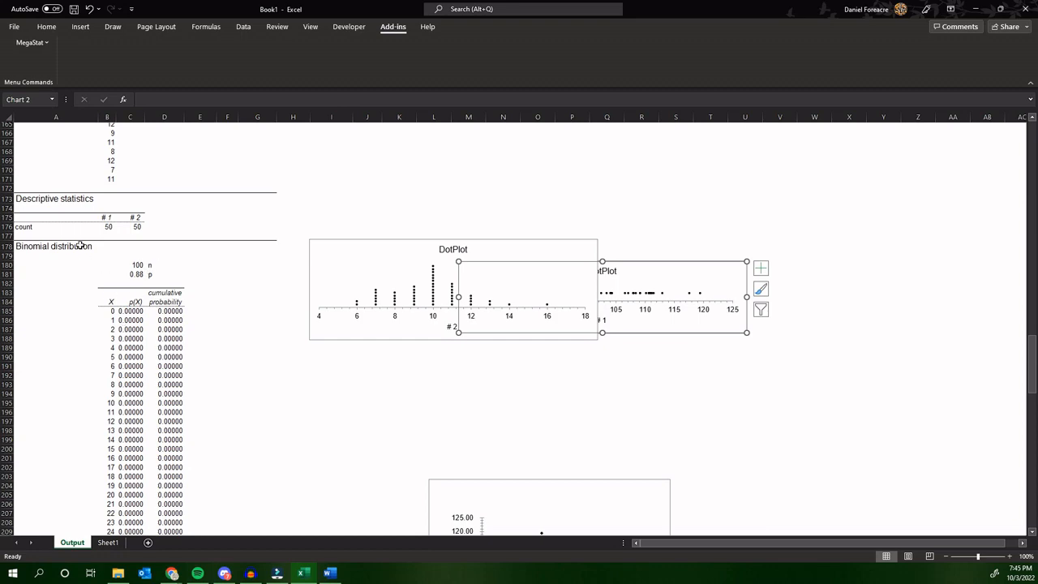
Examine the binomial distribution table on the Output sheet, including its expected value, variance, standard deviation and graph
scroll(159, 294, down, 12)
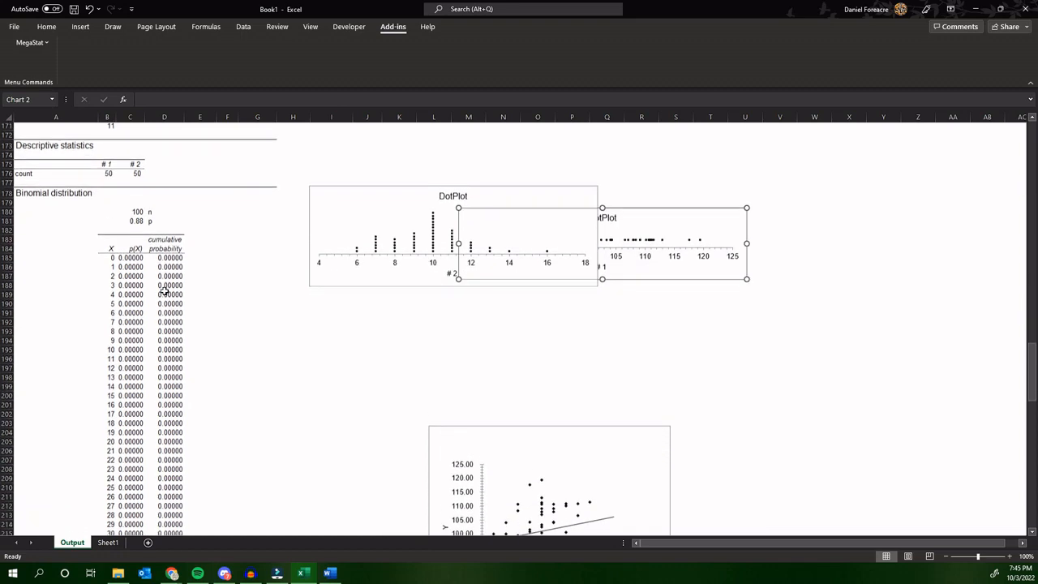
scroll(158, 295, down, 20)
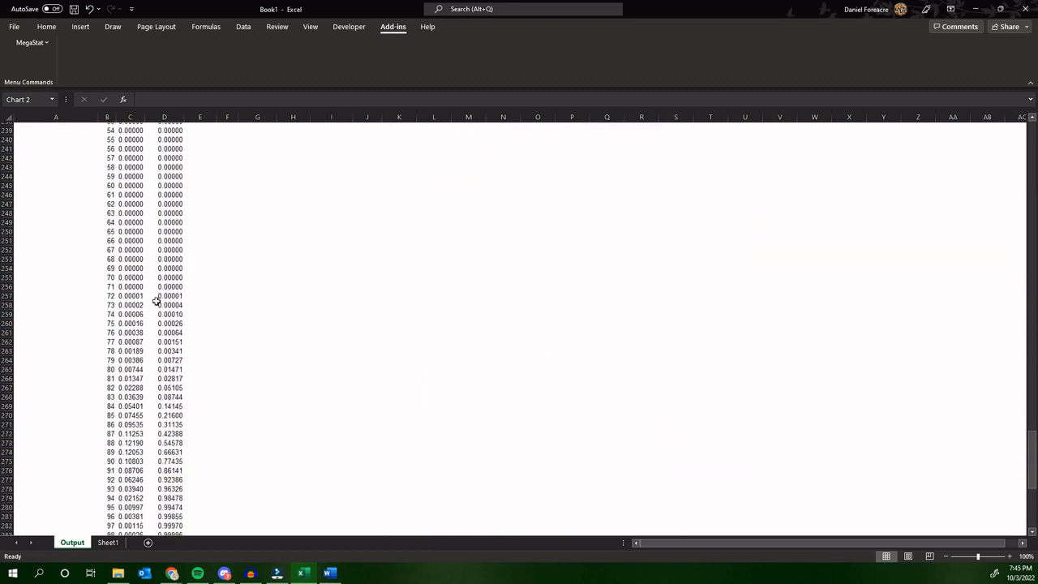
scroll(122, 293, up, 4)
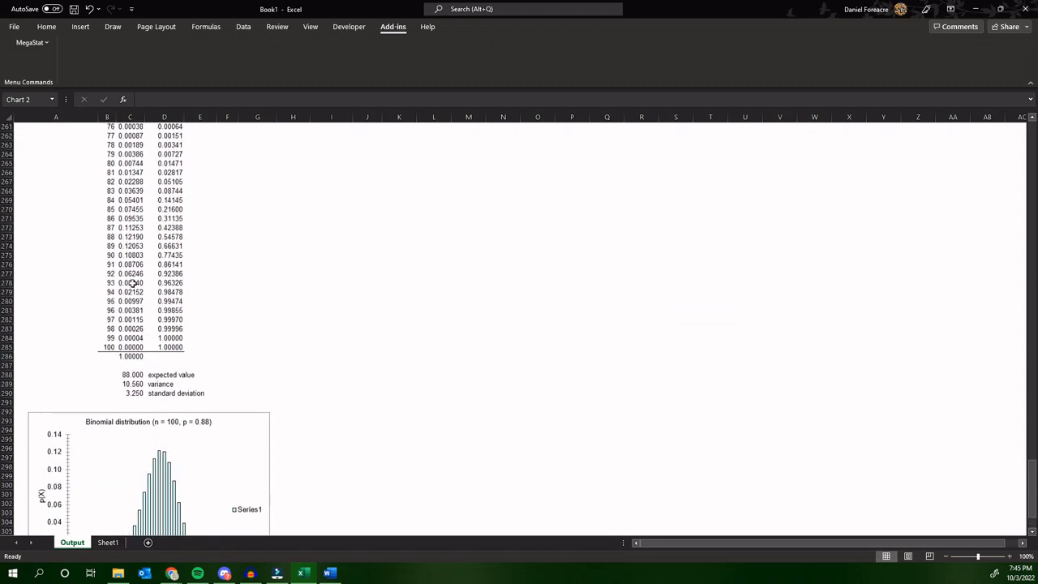
scroll(126, 325, up, 3)
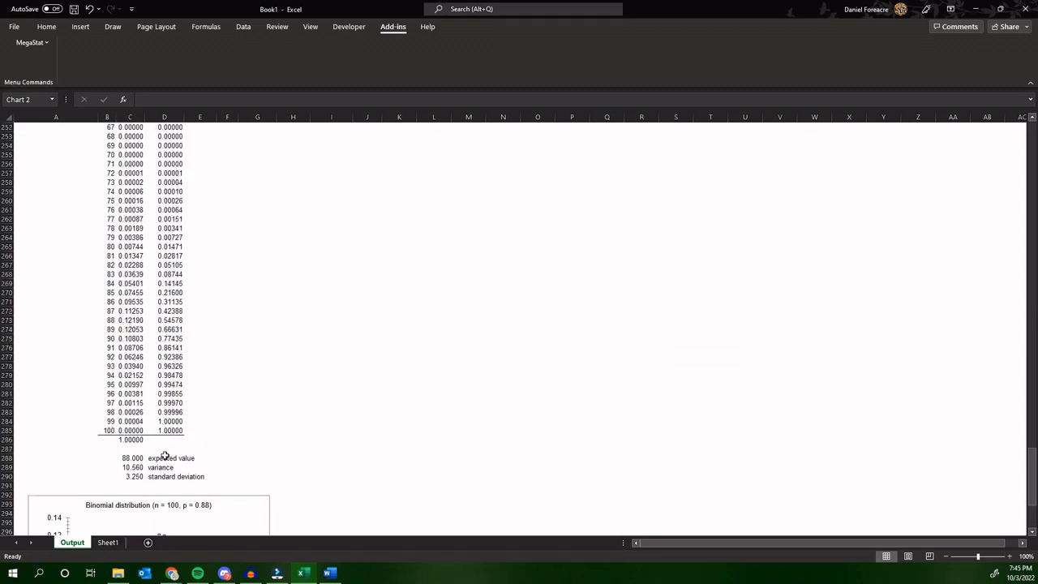
scroll(108, 371, up, 2)
scroll(108, 371, up, 20)
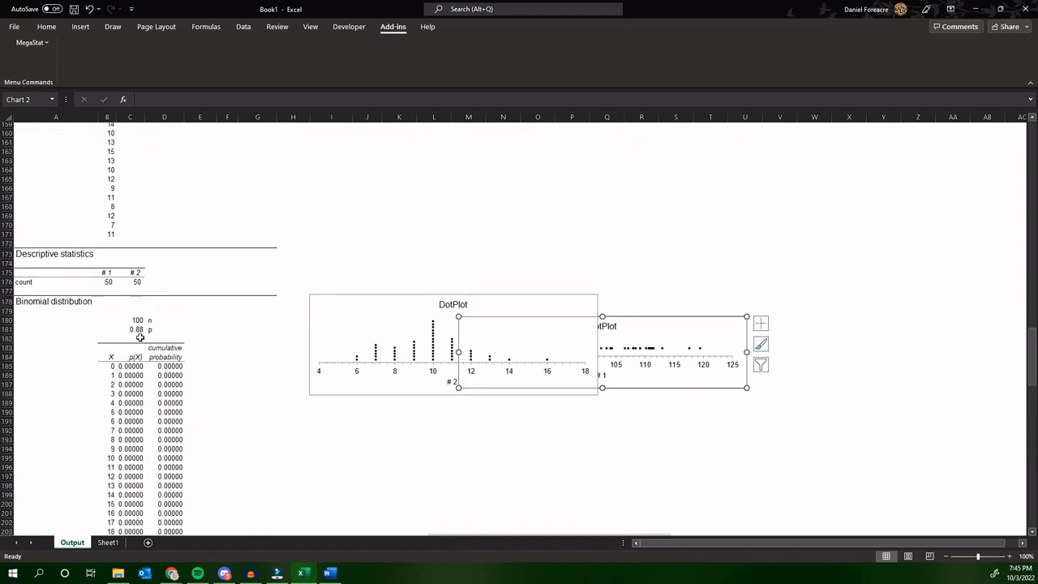
Check the probability p(X) for X = 22 in the binomial distribution table
scroll(139, 337, down, 4)
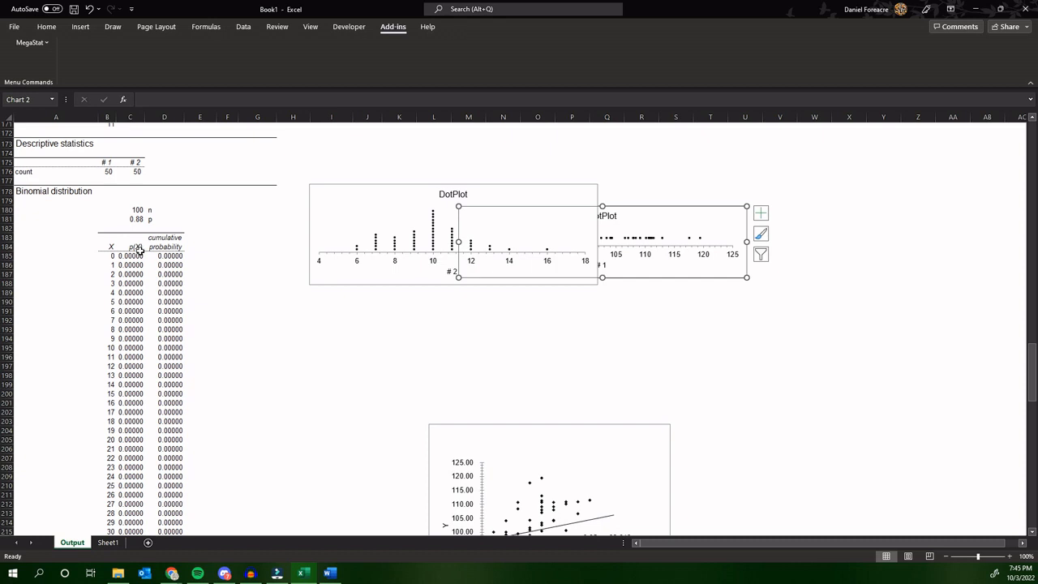
scroll(143, 332, down, 4)
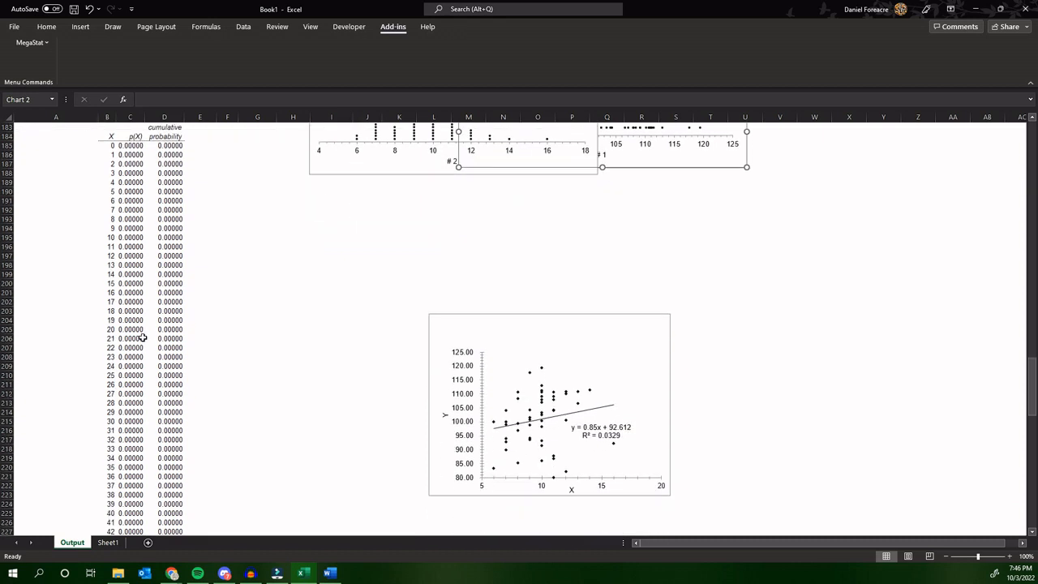
scroll(143, 338, down, 1)
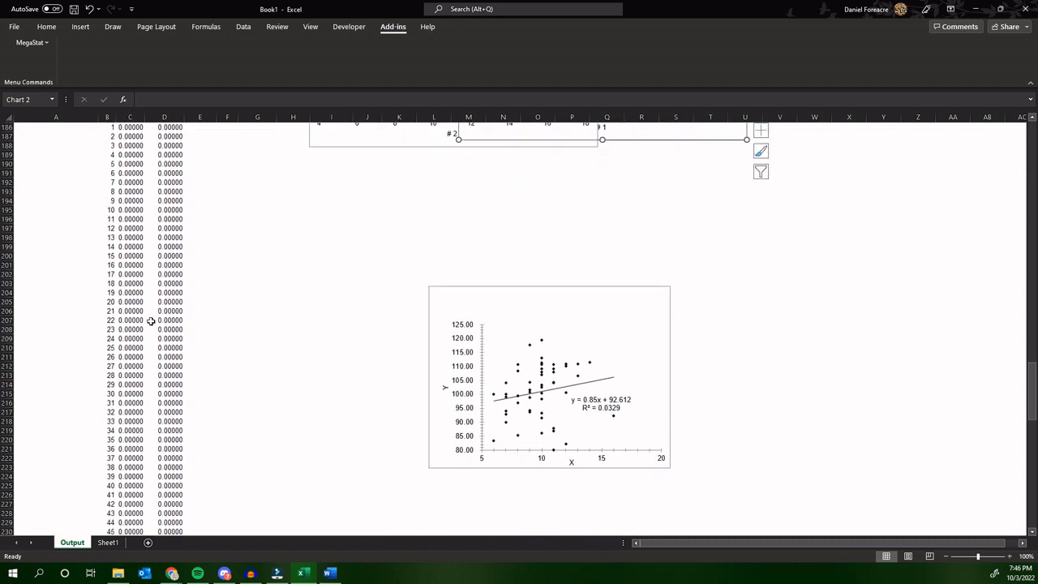
click(109, 318)
click(132, 320)
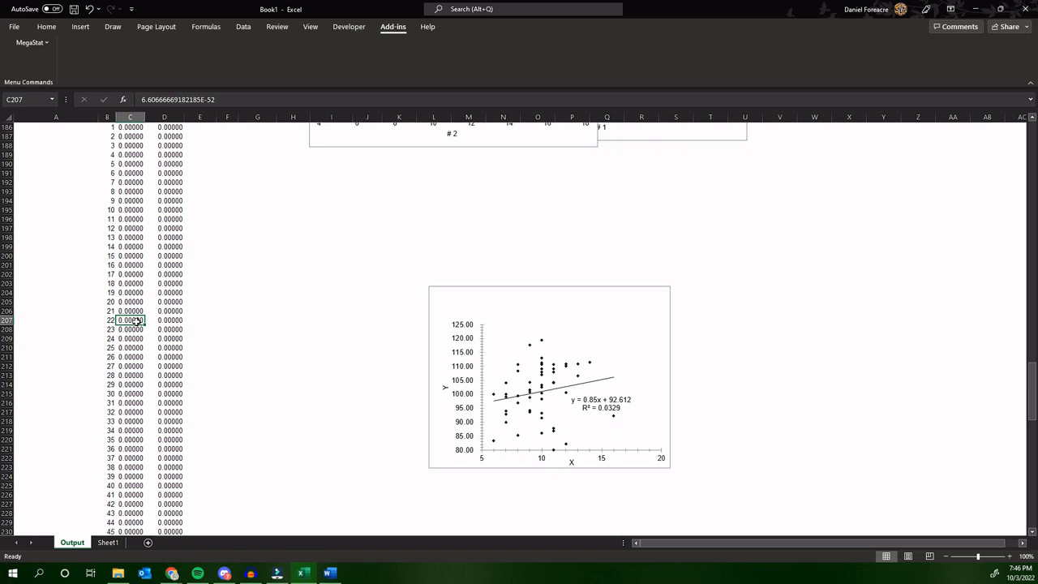
scroll(178, 329, up, 3)
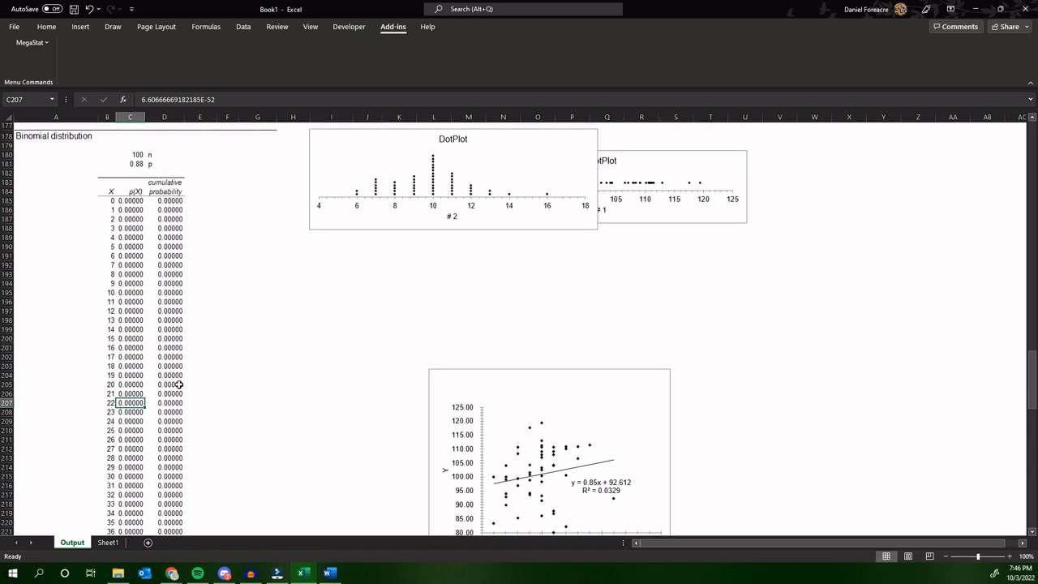
Check the probability and the cumulative probability for X = 90 in the binomial distribution table
scroll(178, 384, down, 18)
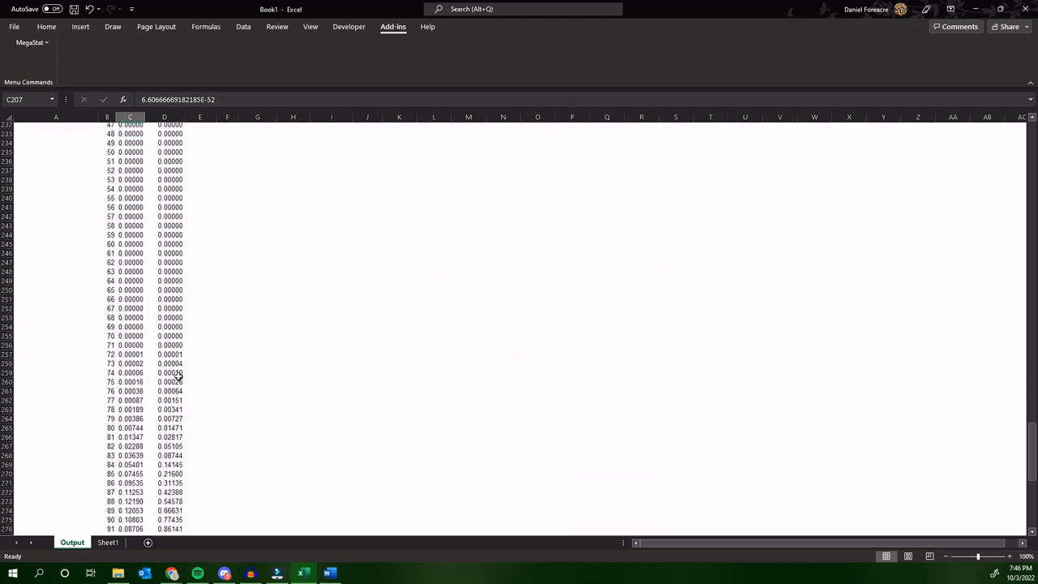
scroll(179, 374, down, 7)
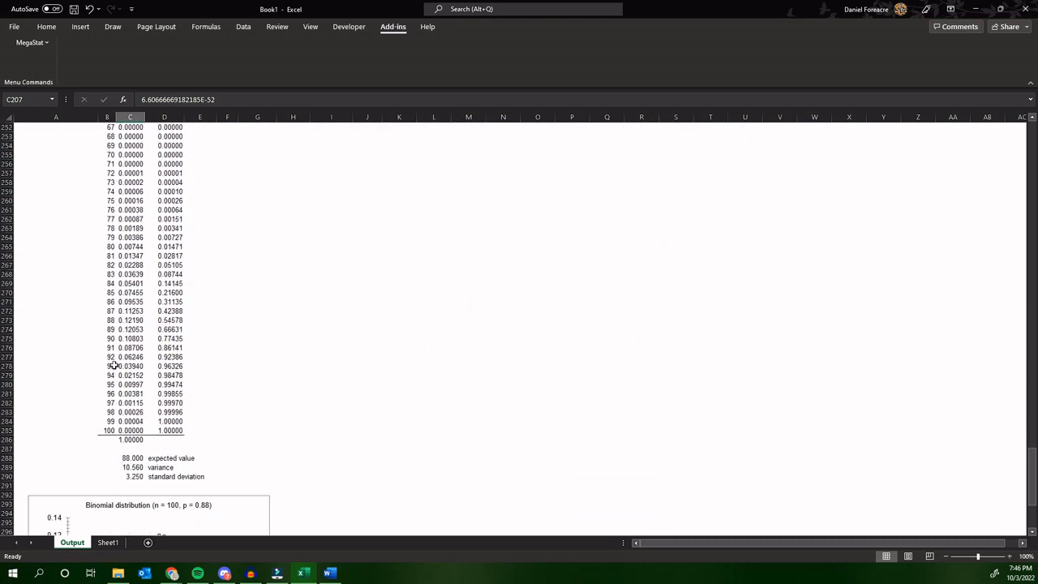
click(113, 339)
click(138, 340)
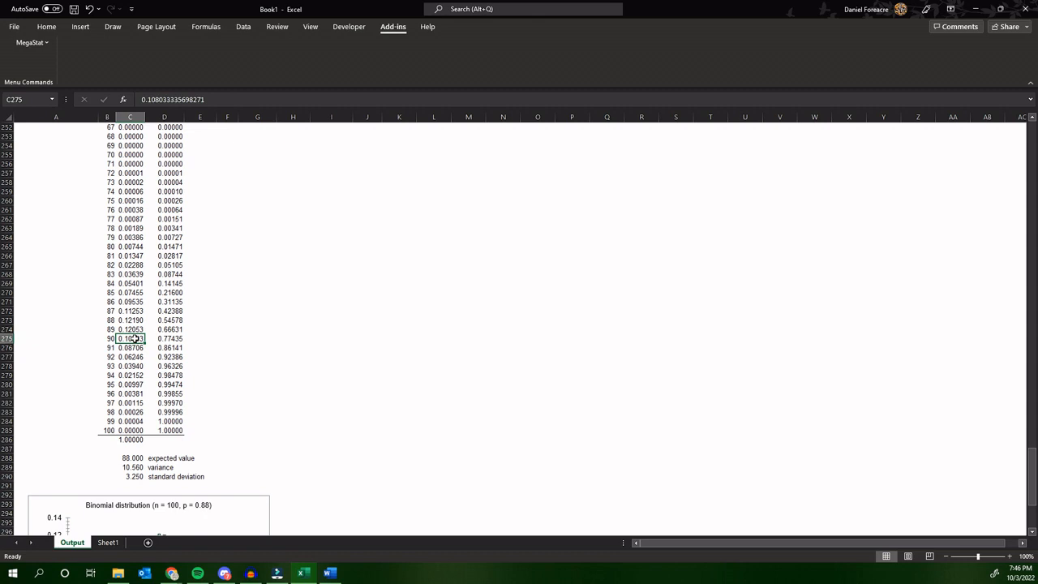
click(170, 339)
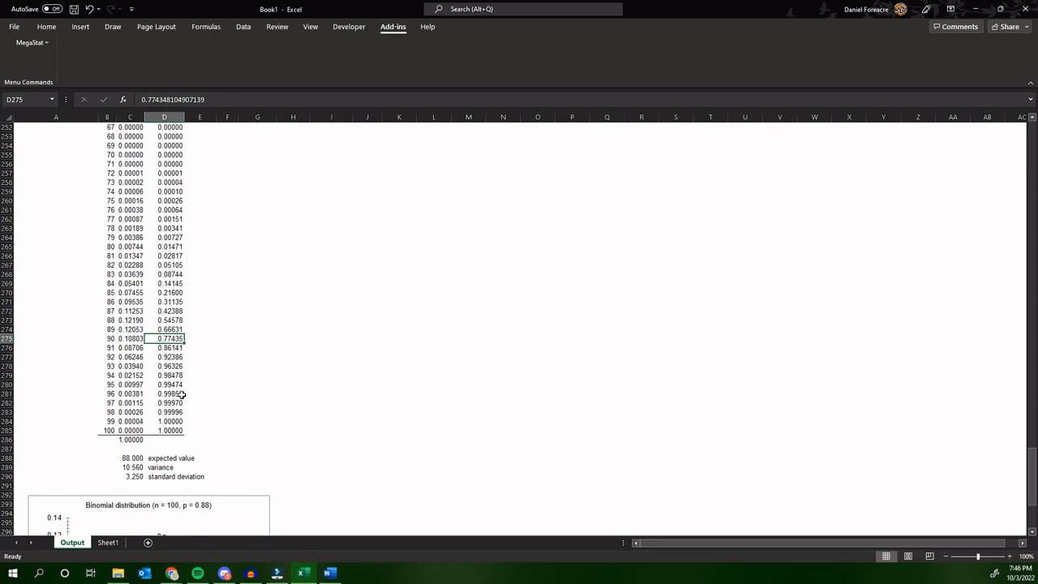
scroll(162, 393, up, 13)
scroll(170, 390, up, 9)
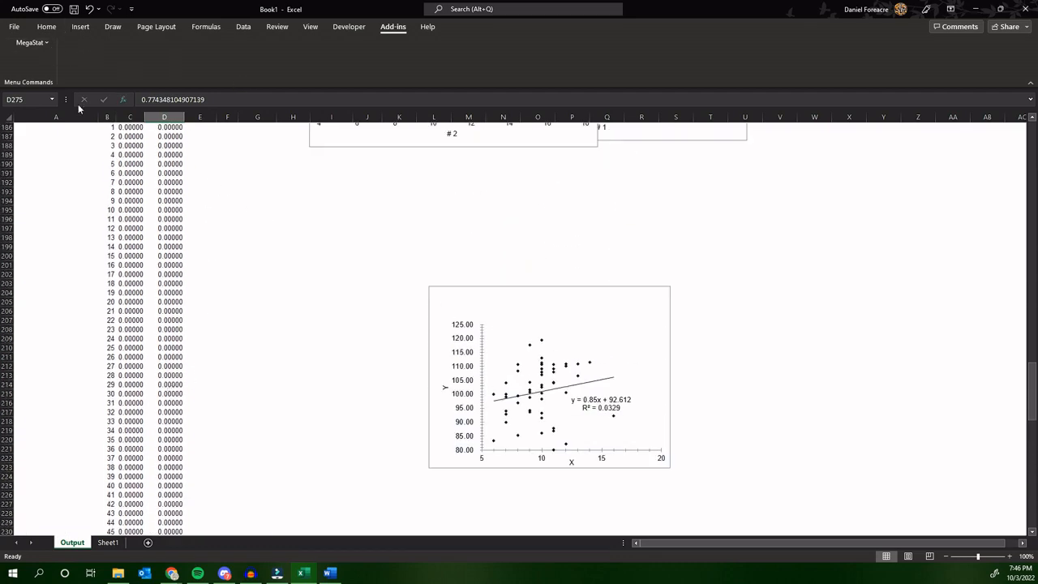
Generate a Poisson distribution with a mean rate of occurrence of 2.5 and its graph, starting from Sheet1
click(108, 541)
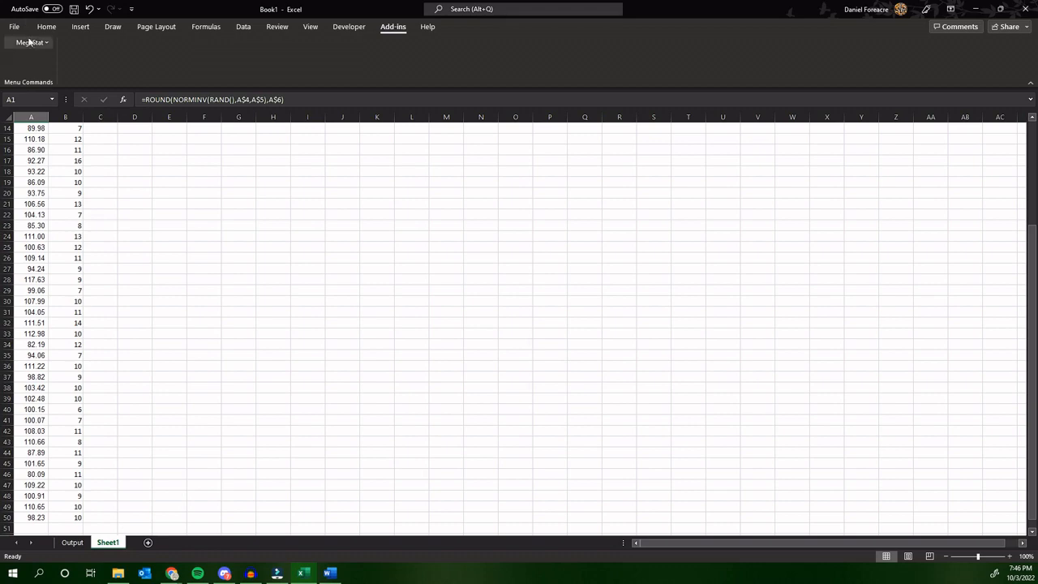
click(30, 42)
mouse_move(94, 88)
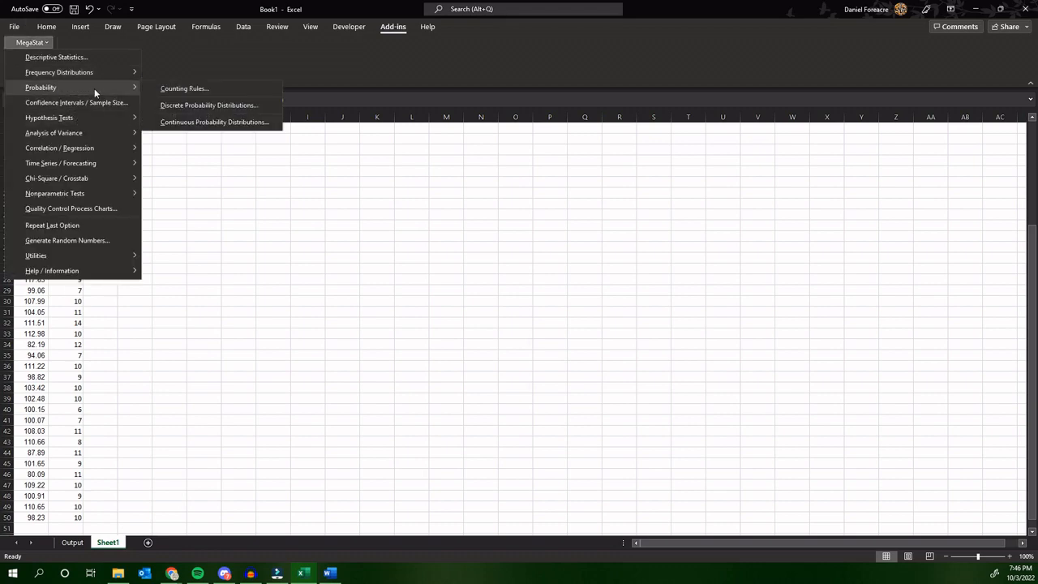
click(191, 103)
click(497, 243)
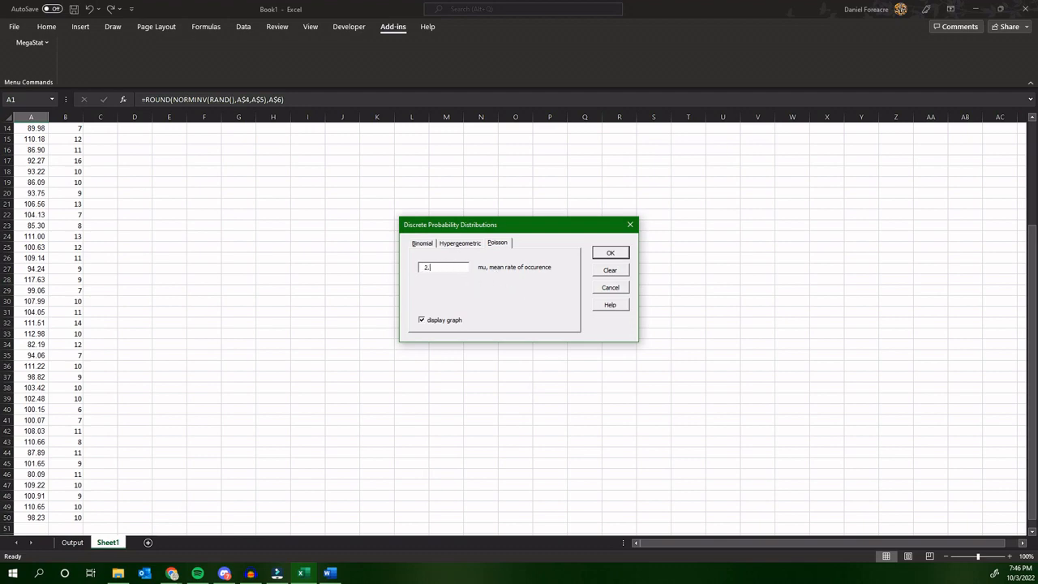
click(610, 253)
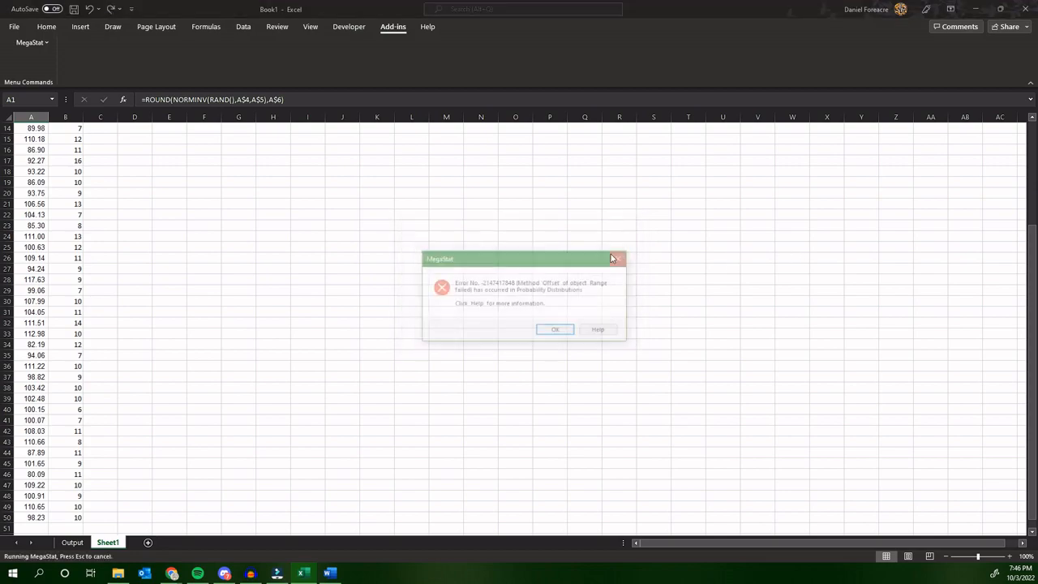
click(557, 329)
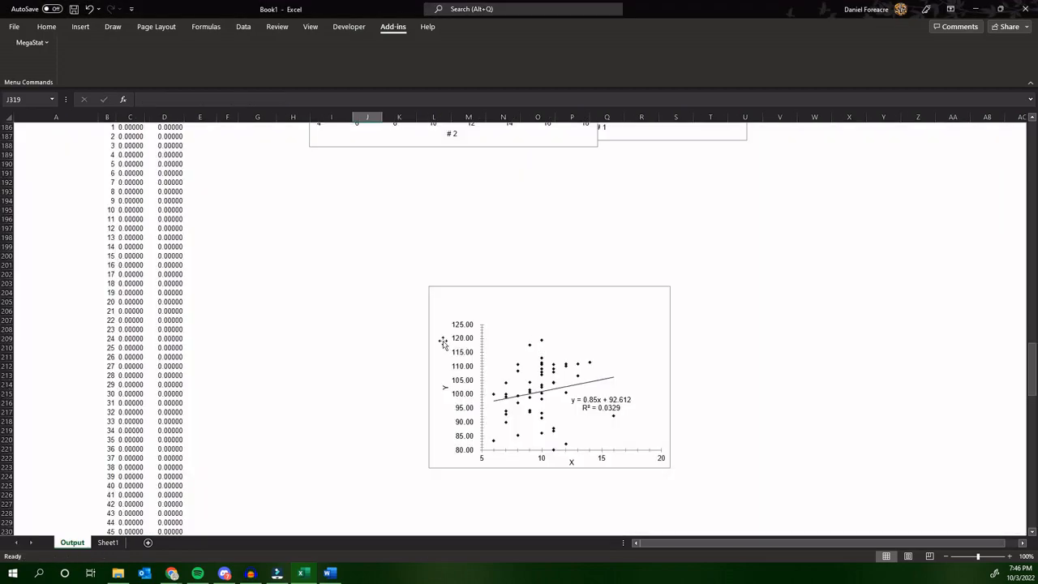
Move the binomial distribution graph on the Output sheet off the Poisson distribution table into the empty columns beside it
scroll(206, 290, down, 20)
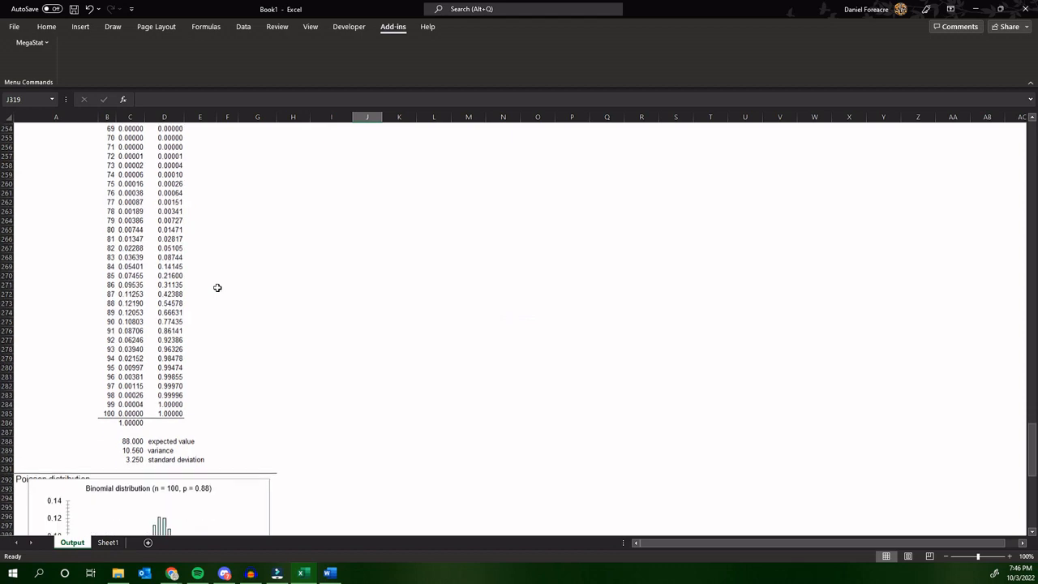
scroll(217, 290, down, 5)
scroll(235, 290, up, 4)
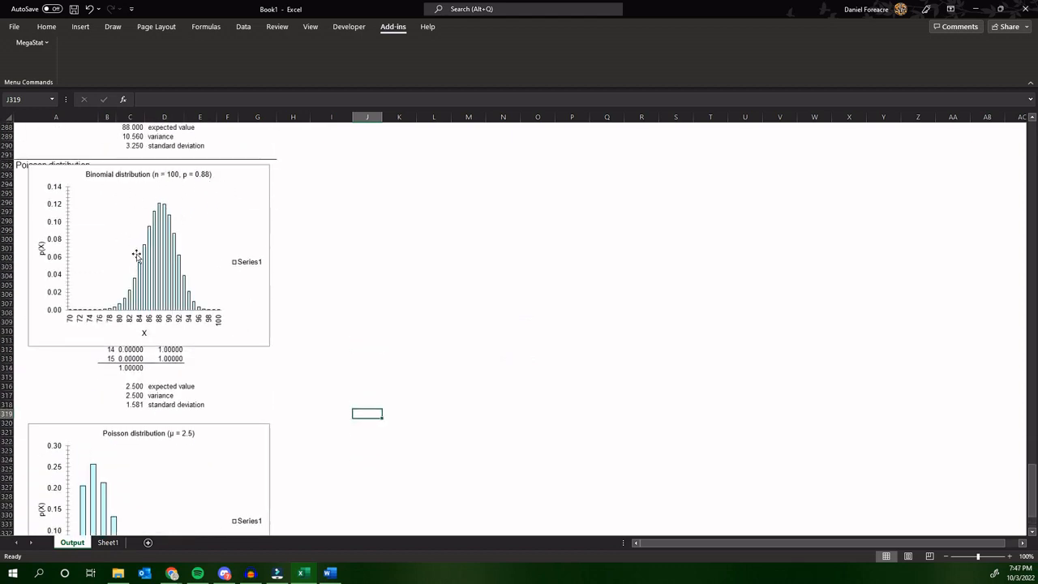
drag(249, 195, 561, 169)
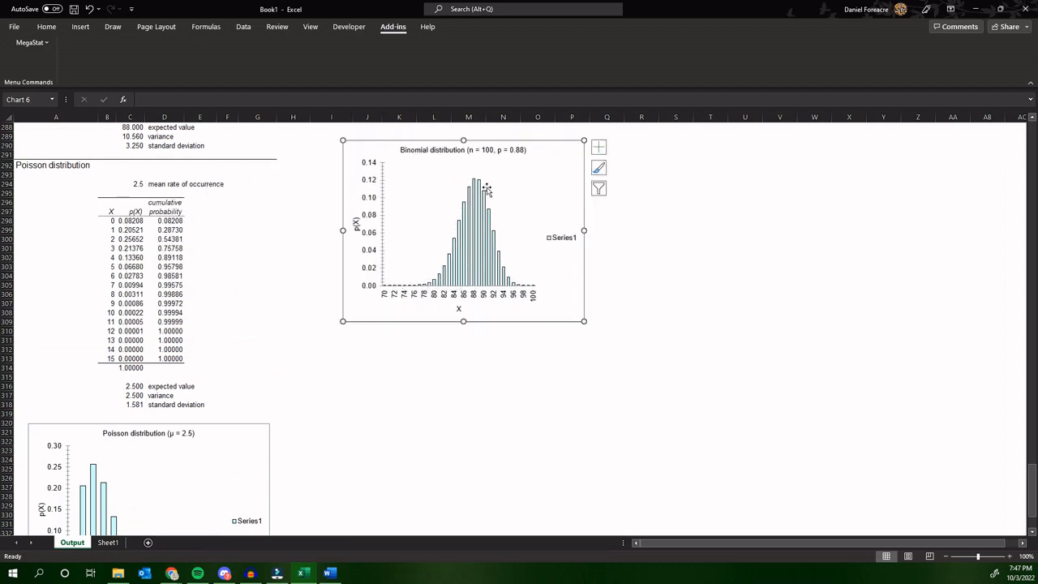
Examine the Poisson distribution table on the Output sheet, including its expected value, variance, standard deviation and graph
scroll(213, 294, down, 7)
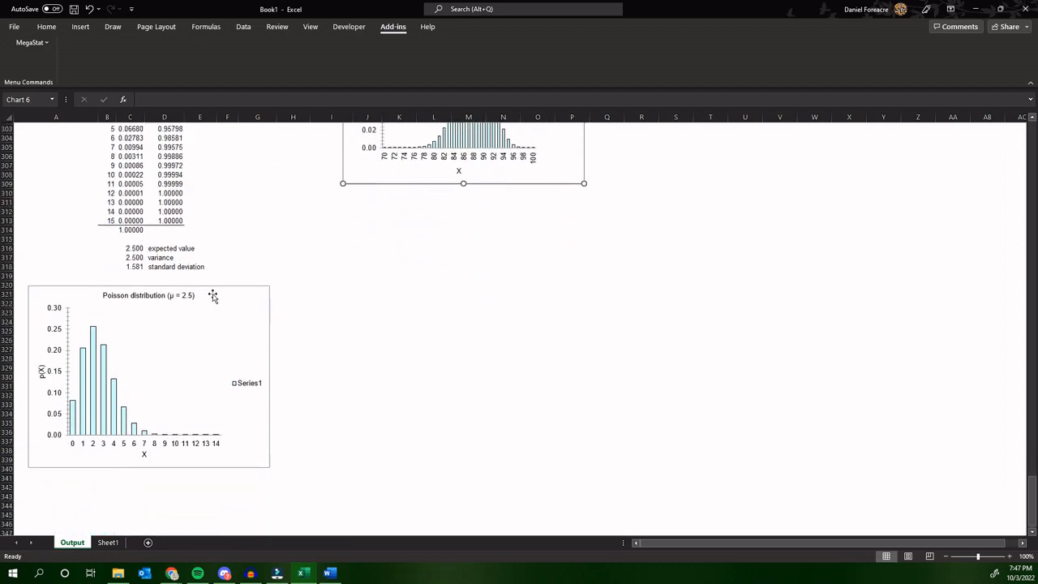
scroll(203, 300, up, 5)
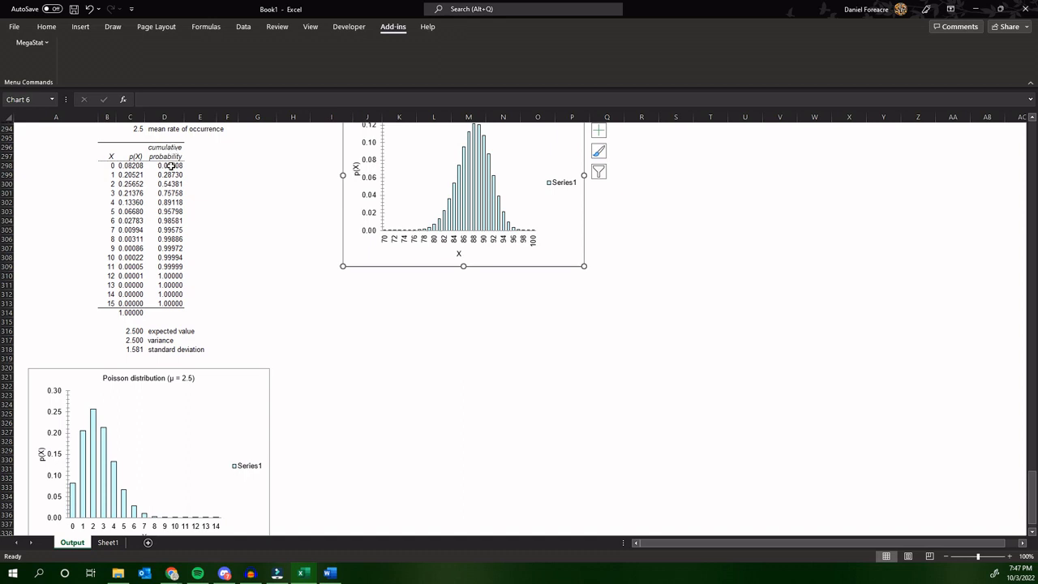
scroll(213, 285, down, 3)
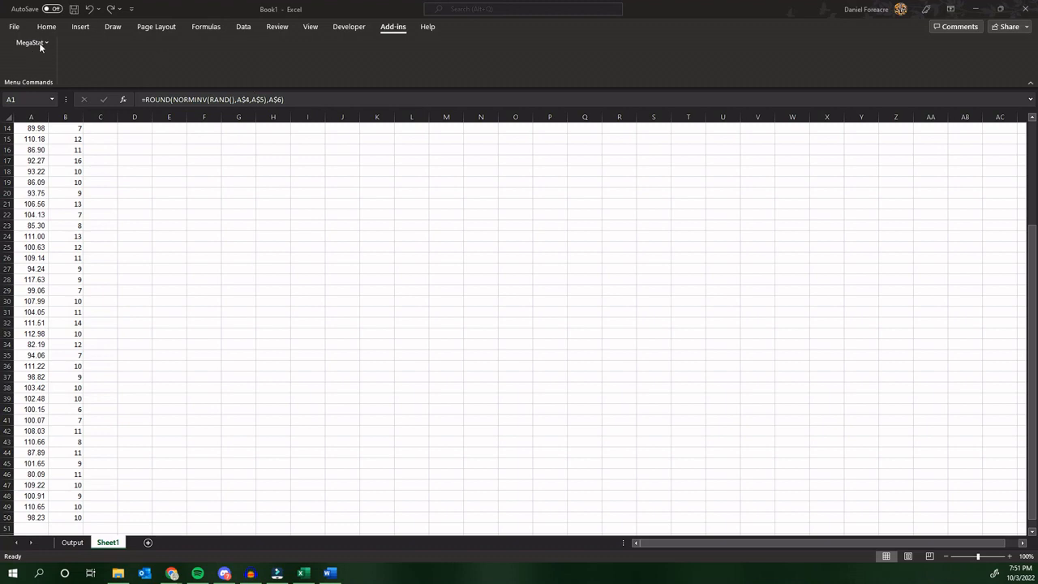
Preview the lower and upper normal distribution probabilities for z = .5 with mean 0 and standard deviation 1
click(41, 44)
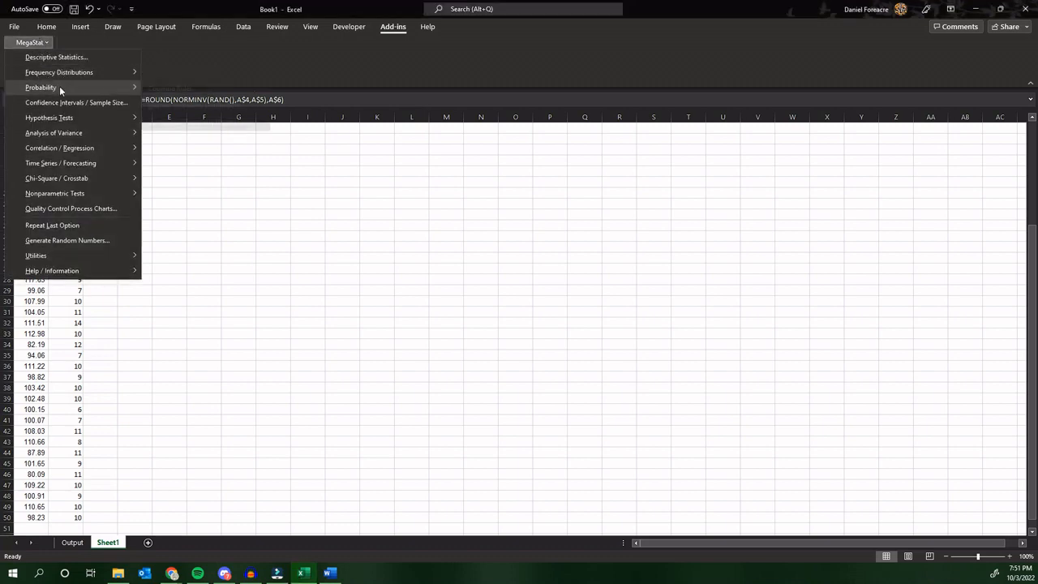
mouse_move(59, 86)
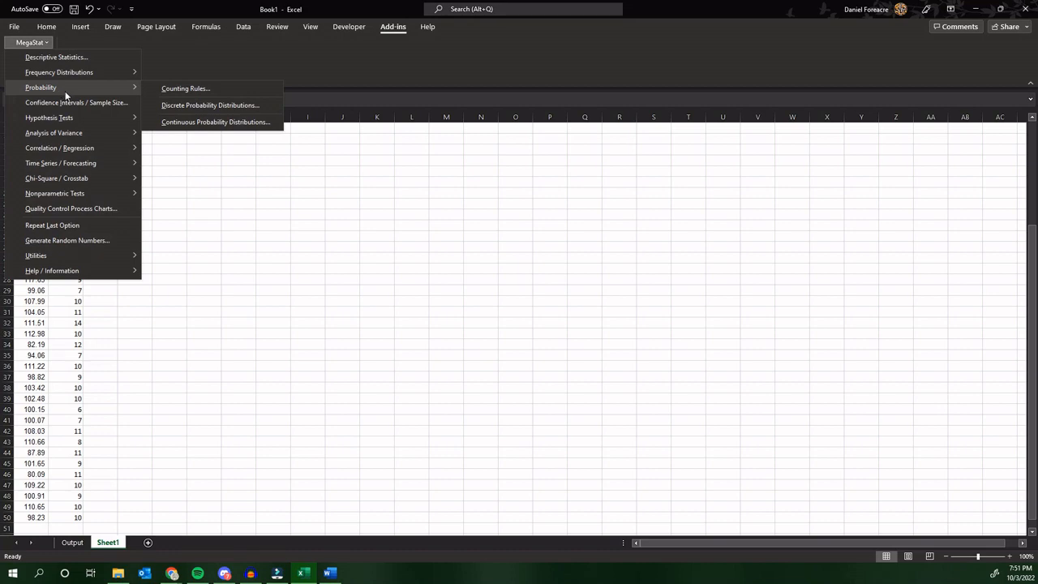
click(239, 124)
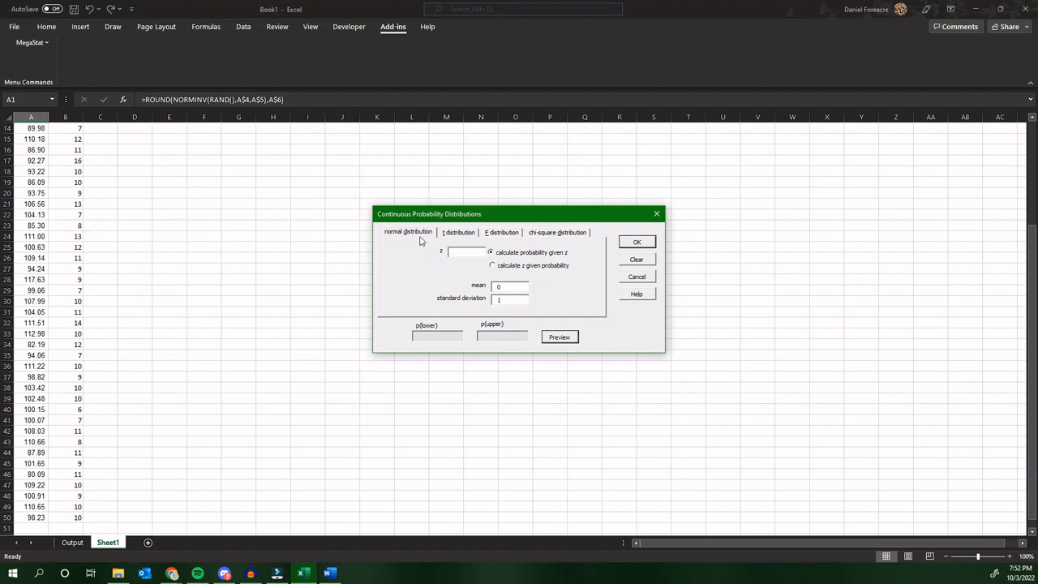
click(480, 250)
click(499, 285)
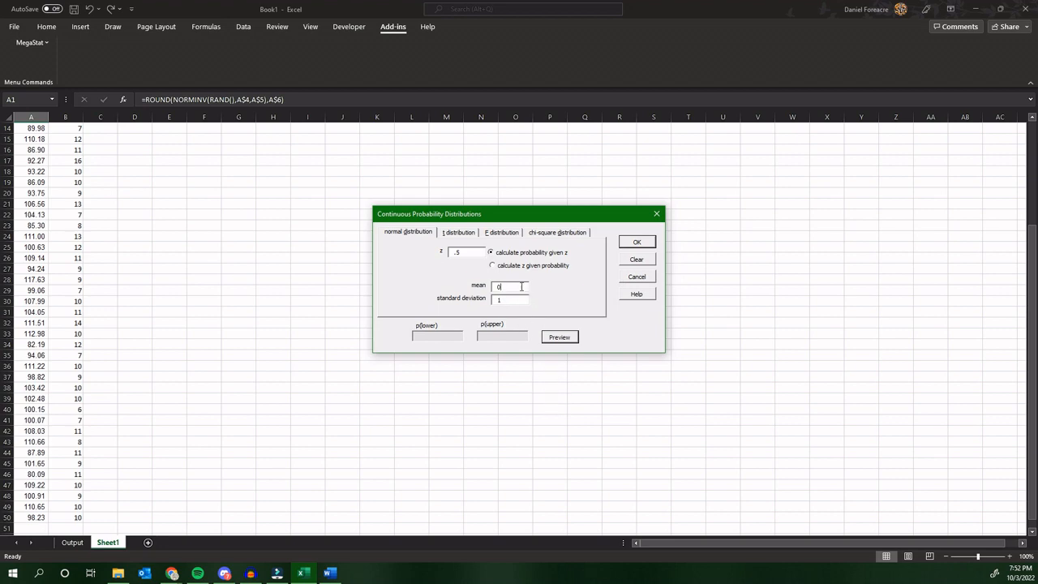
click(564, 338)
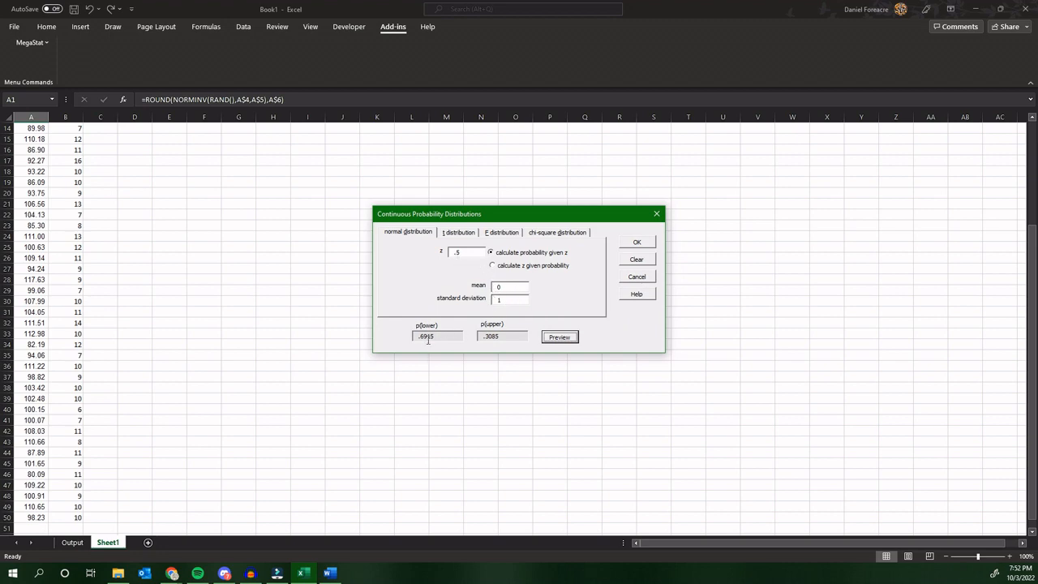
drag(445, 335, 412, 339)
drag(507, 339, 478, 339)
Switch the normal distribution to calculating z from a probability and preview the z value for a probability of .5
click(492, 266)
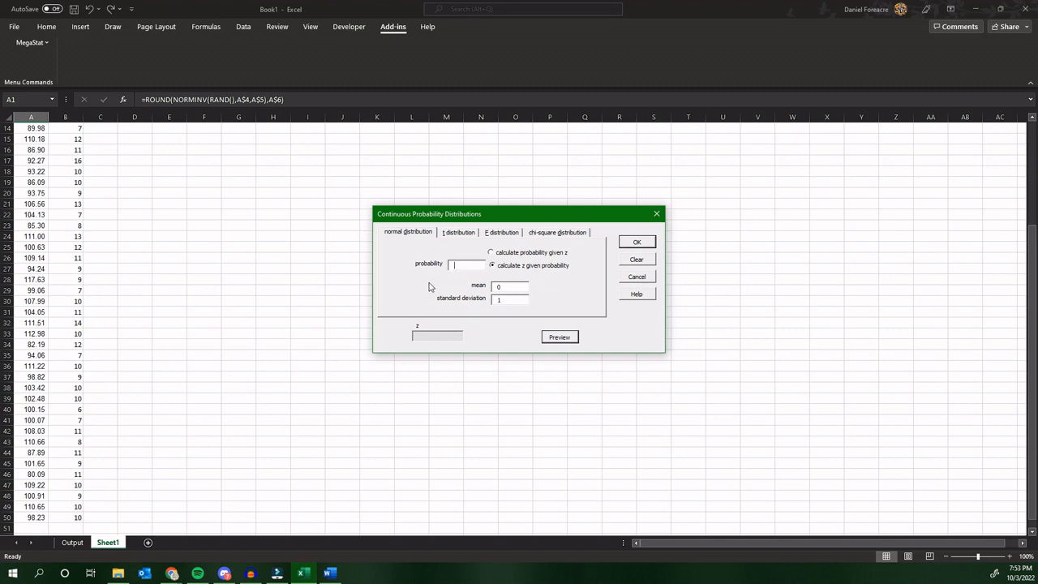
text(.5)
click(565, 340)
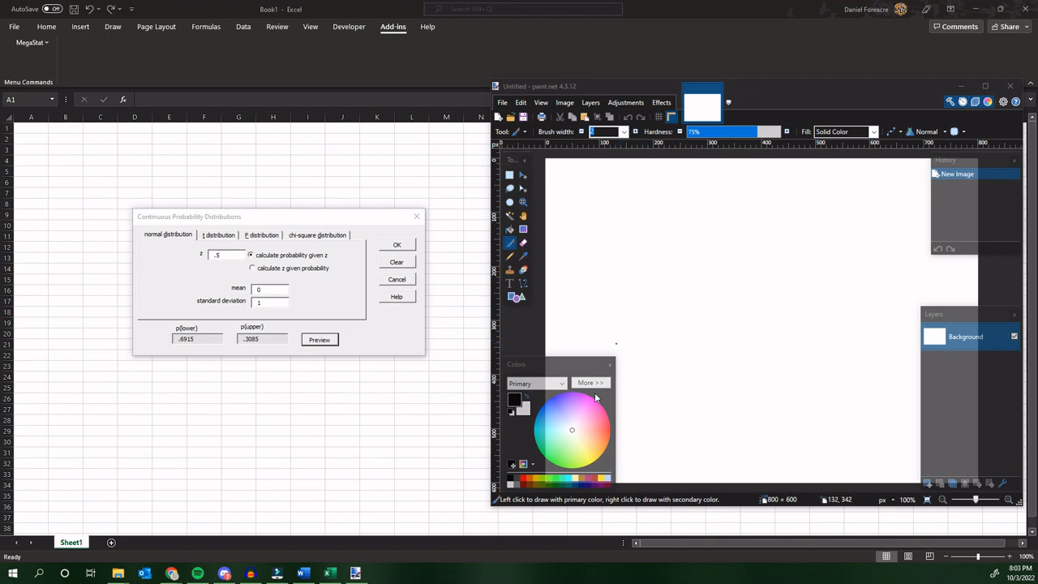
In paint.net, sketch a bell curve, label its mean 0, write σ = 1 below it and mark z = .5
mouse_move(616, 344)
mouse_down()
mouse_move(655, 328)
mouse_move(691, 273)
mouse_move(764, 247)
mouse_move(799, 305)
mouse_move(855, 342)
mouse_up()
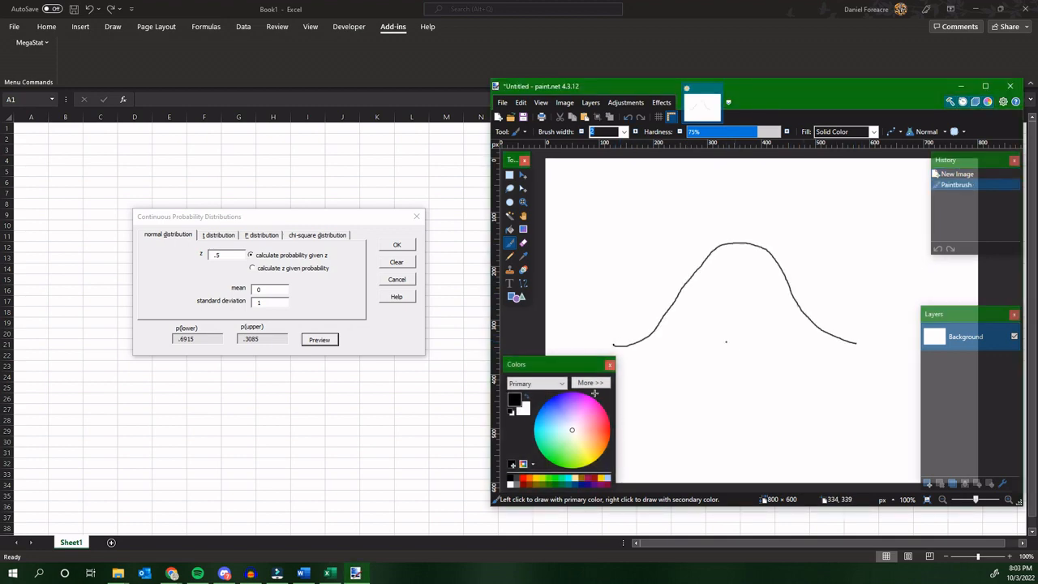
drag(736, 335, 734, 356)
click(757, 362)
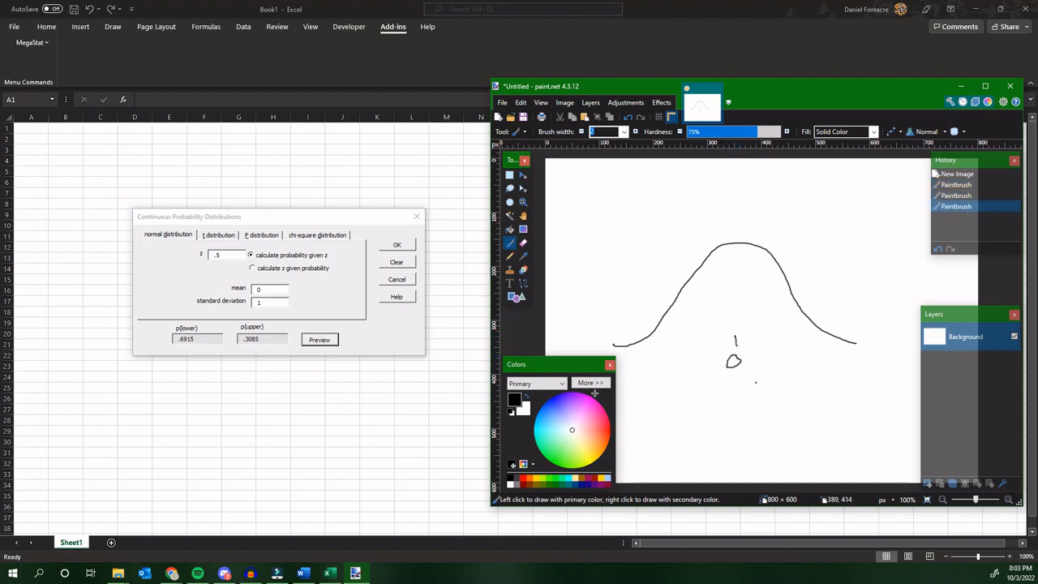
drag(730, 393, 757, 396)
drag(746, 402, 775, 406)
click(755, 328)
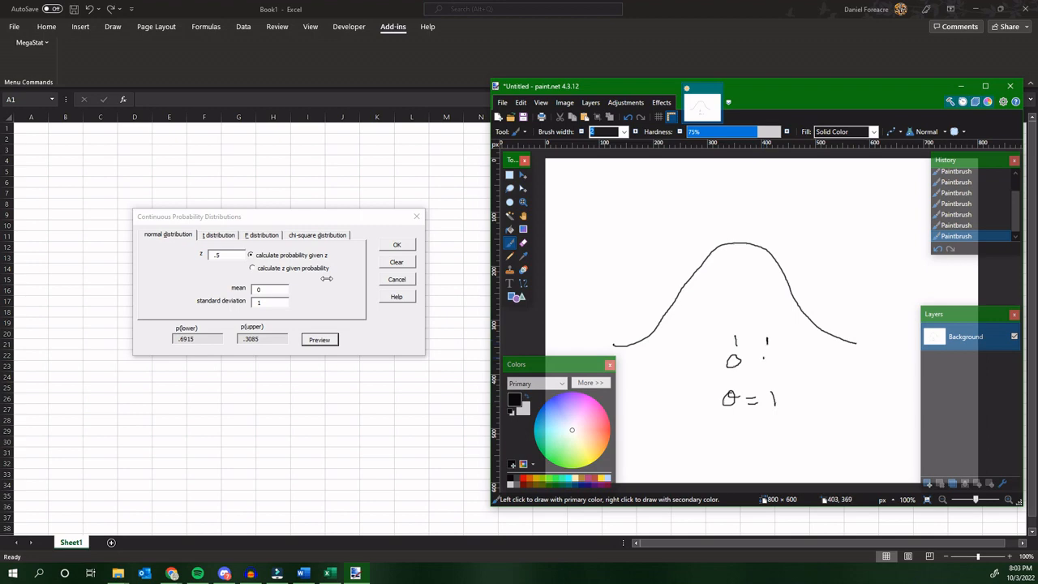
drag(774, 357, 767, 362)
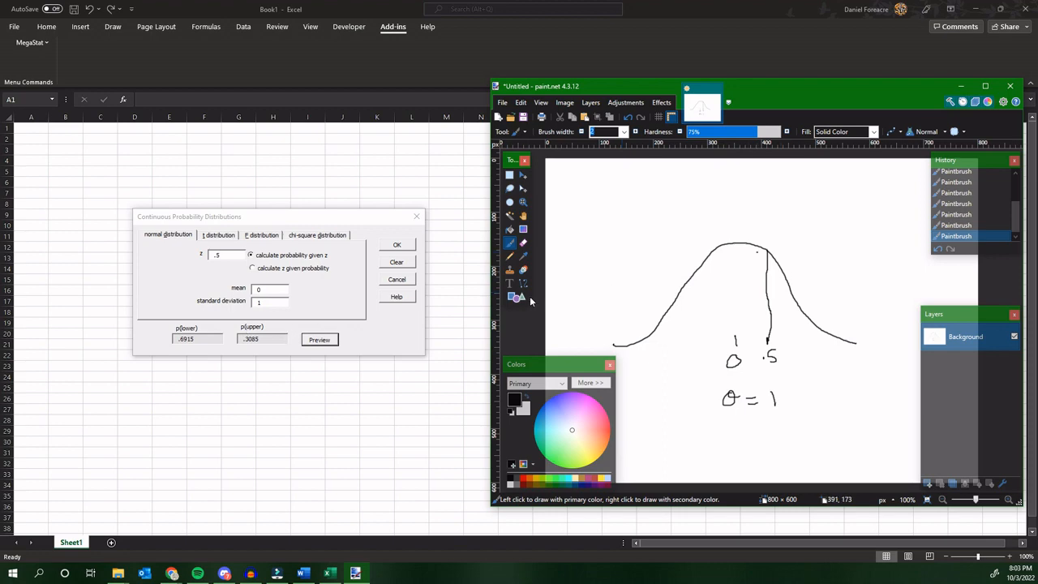
Hatch the area under the bell curve below z = .5 and the remaining tail area above it
drag(743, 247, 775, 290)
drag(704, 274, 772, 312)
drag(691, 287, 767, 332)
drag(676, 305, 725, 334)
mouse_move(660, 323)
mouse_down()
mouse_move(730, 341)
mouse_move(687, 350)
mouse_up()
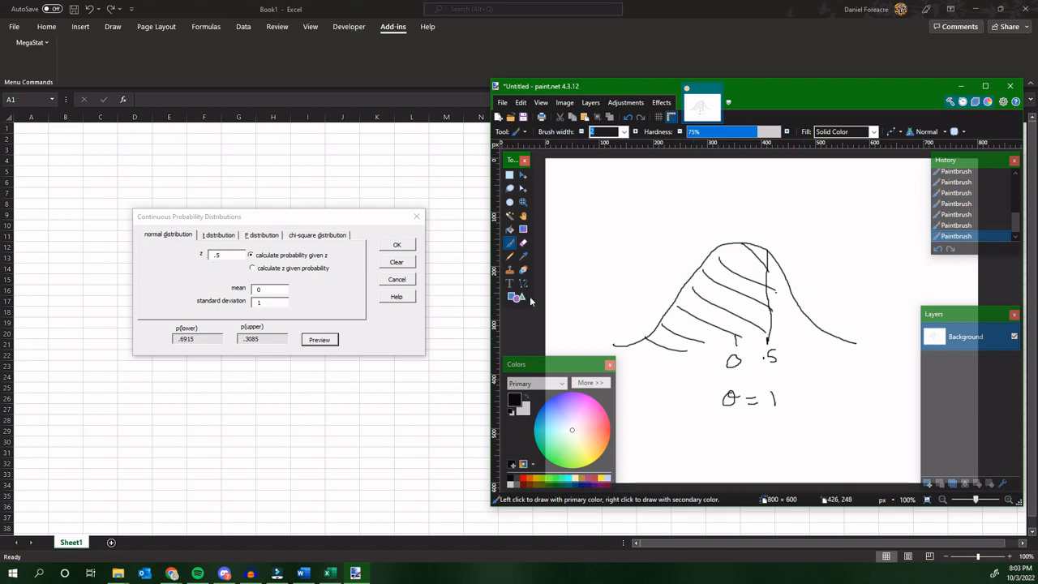
mouse_move(766, 290)
mouse_down()
mouse_move(787, 279)
mouse_move(806, 295)
mouse_up()
mouse_move(775, 334)
mouse_down()
mouse_move(806, 318)
mouse_move(855, 341)
mouse_up()
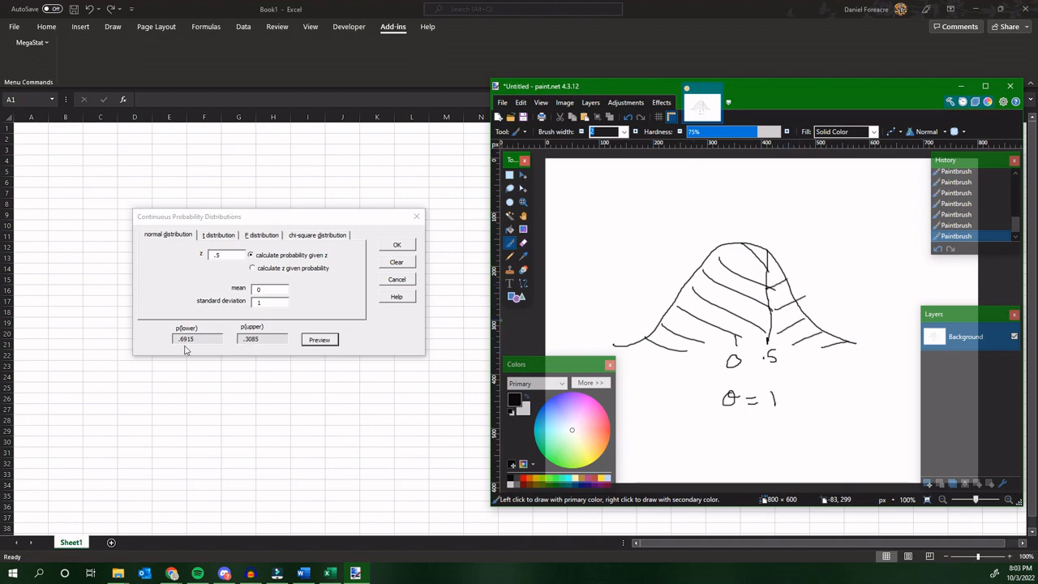
Write .6915 beside the larger hatched area and circle both the lower and upper areas under the curve
click(663, 244)
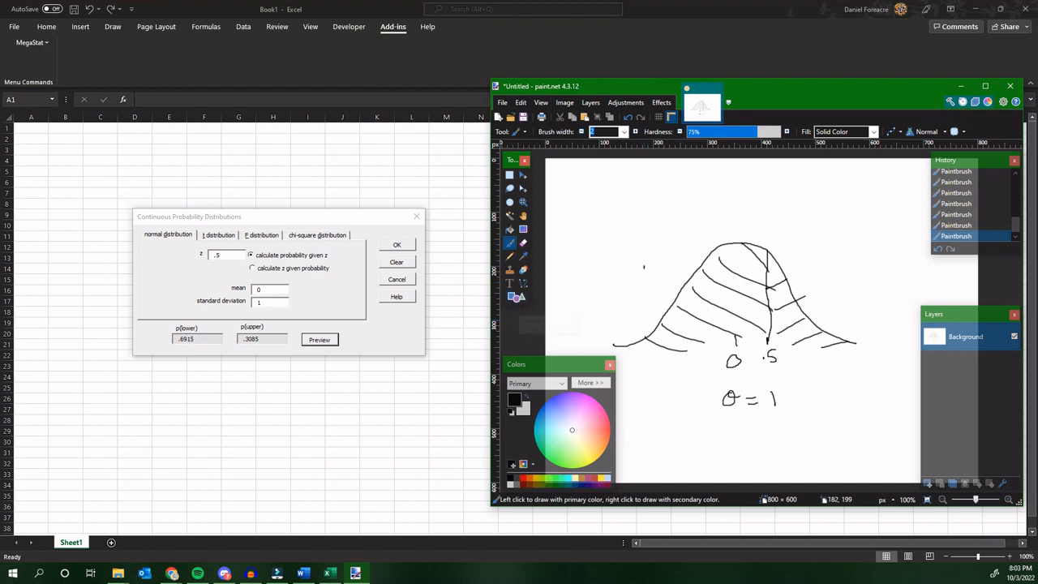
click(651, 242)
mouse_move(655, 236)
mouse_down()
mouse_move(668, 246)
mouse_move(702, 243)
mouse_move(636, 317)
mouse_move(760, 278)
mouse_move(739, 254)
mouse_up()
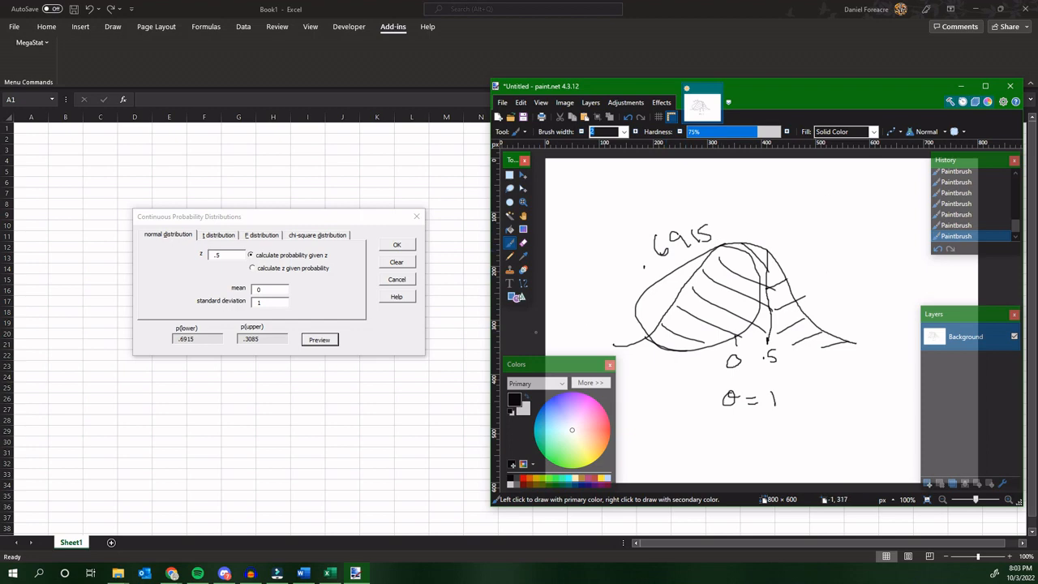
mouse_move(826, 295)
mouse_down()
mouse_move(795, 275)
mouse_move(827, 350)
mouse_move(811, 292)
mouse_up()
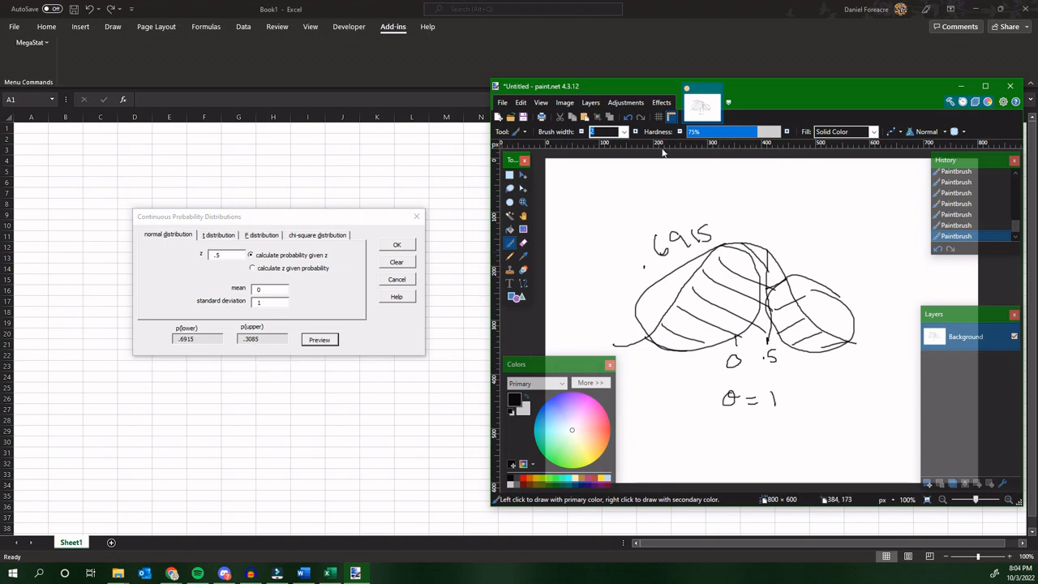
Undo the brush strokes back to the plain bell curve with the 0 label and σ = 1
key(ctrl+z)
key(ctrl+z)
key(ctrl+z)
key(ctrl+z)
key(ctrl+z)
key(ctrl+z)
key(ctrl+z)
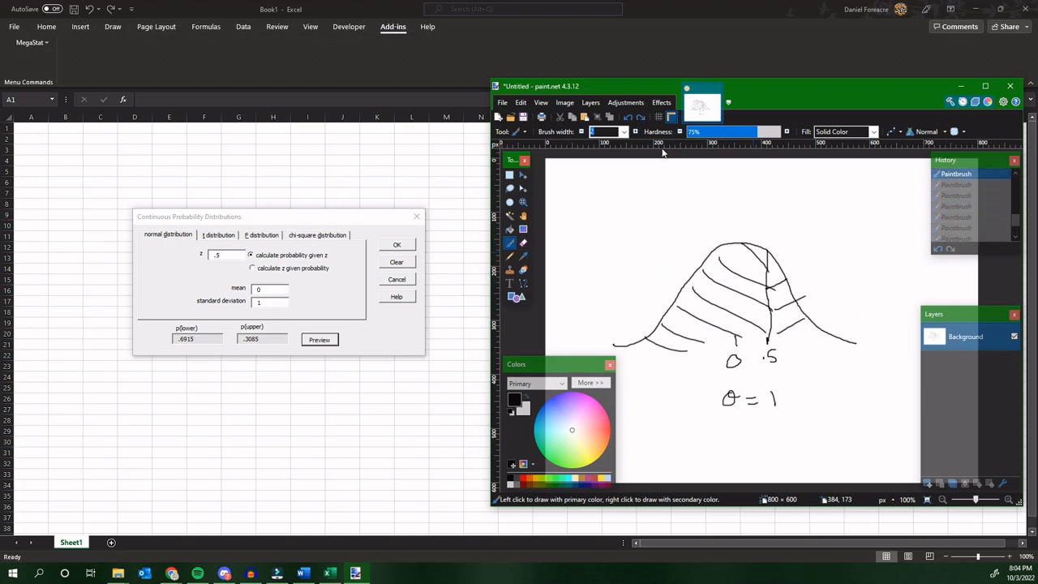
key(ctrl+z)
key(ctrl+z)
key(ctrl+z)
key(ctrl+z)
key(ctrl+z)
key(ctrl+z)
key(ctrl+z)
key(ctrl+z)
key(ctrl+z)
key(ctrl+z)
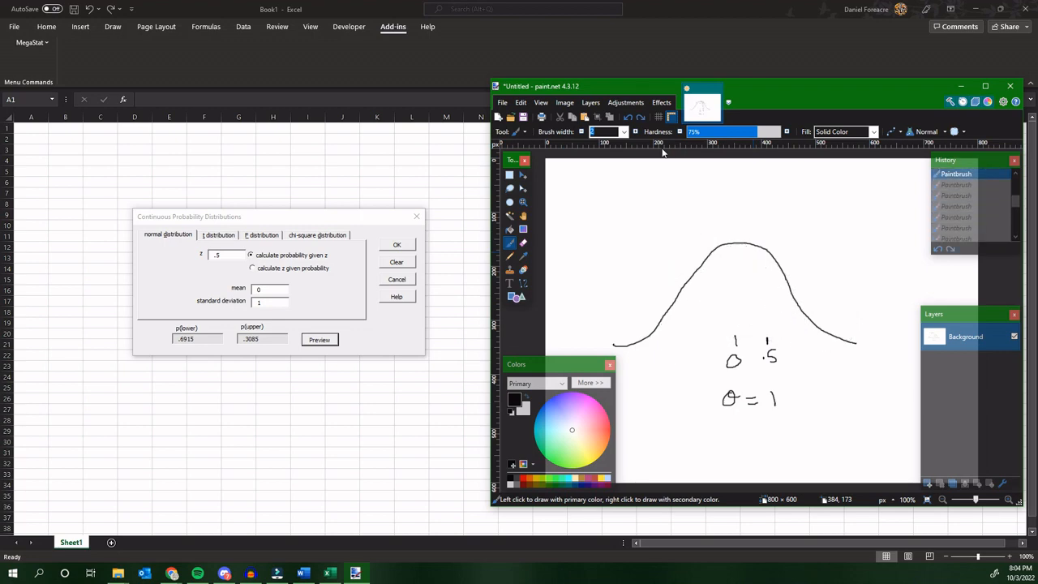
key(ctrl+z)
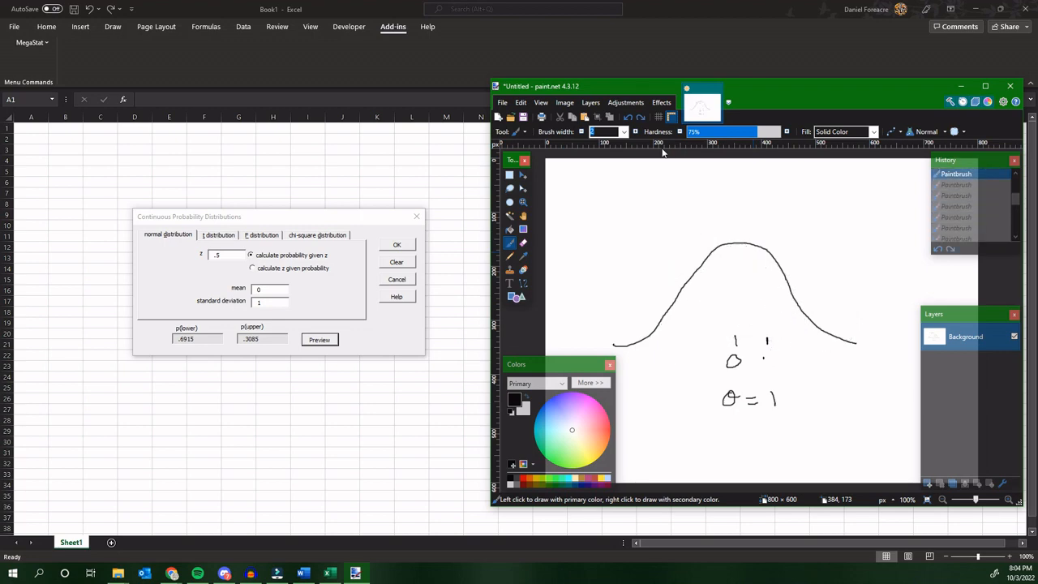
Back in Excel, preview the z value of the normal distribution for a probability of .70
click(253, 271)
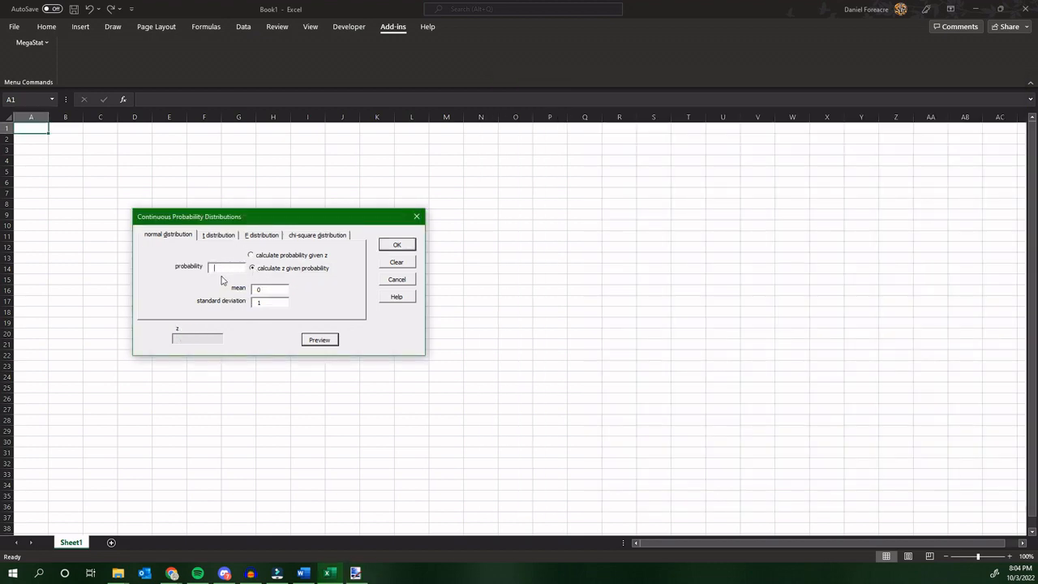
text(.70)
click(319, 339)
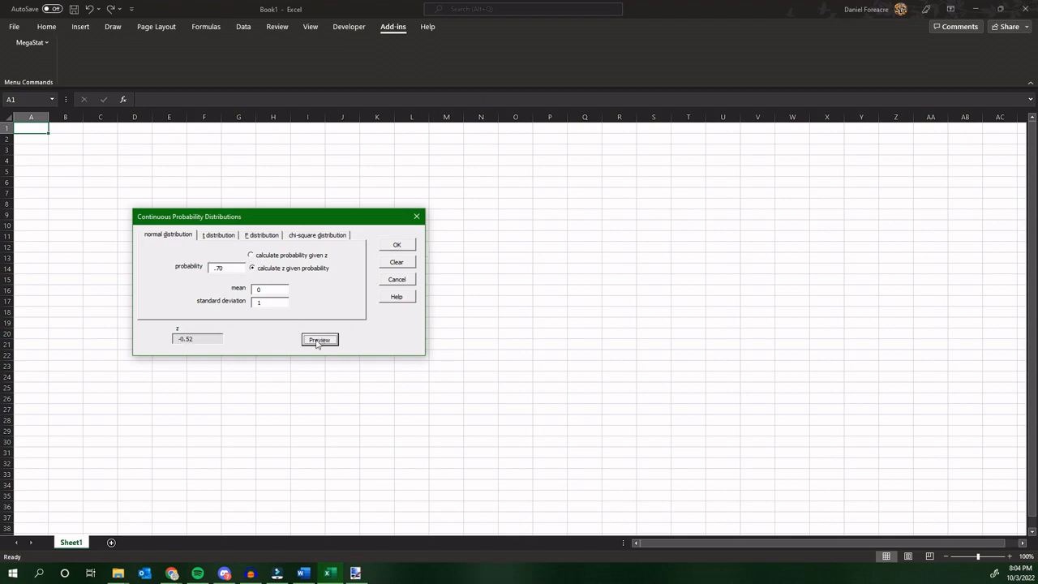
Switch to paint.net and draw a vertical line from the bell curve's left slope down to its base, left of 0
click(357, 573)
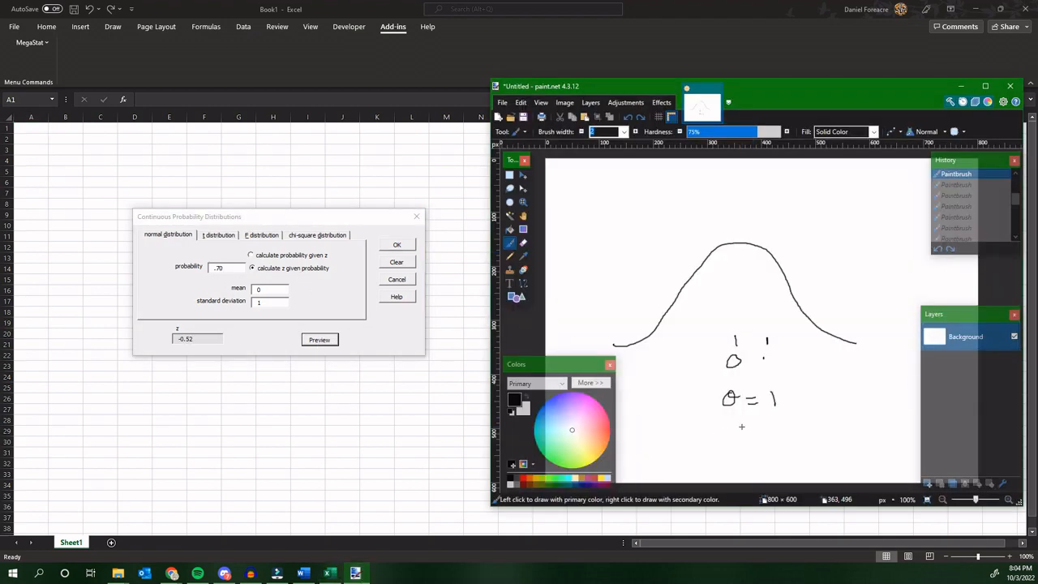
click(730, 277)
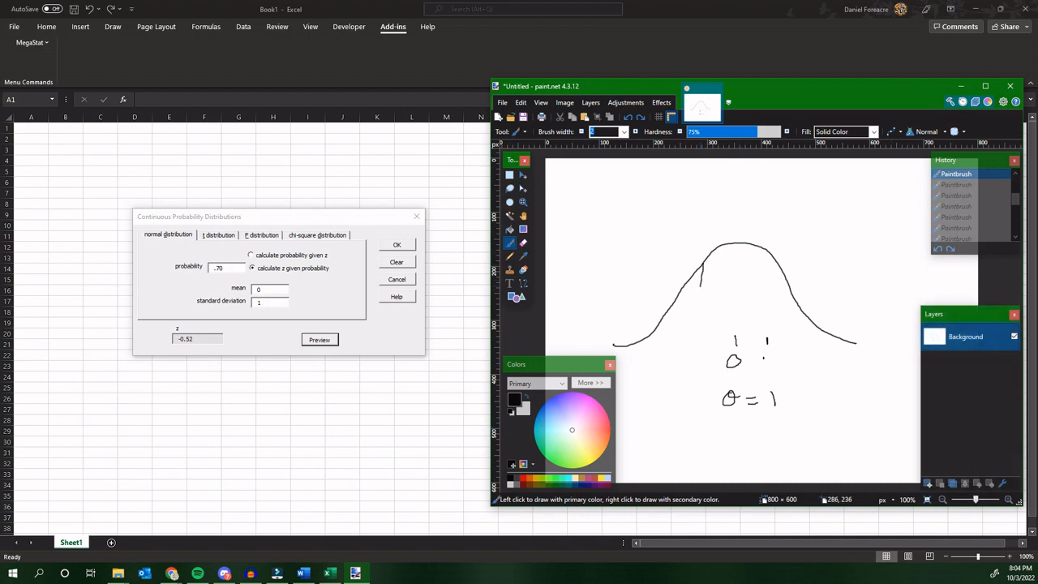
key(ctrl+y)
key(ctrl+y)
key(ctrl+y)
key(ctrl+y)
key(ctrl+y)
key(ctrl+y)
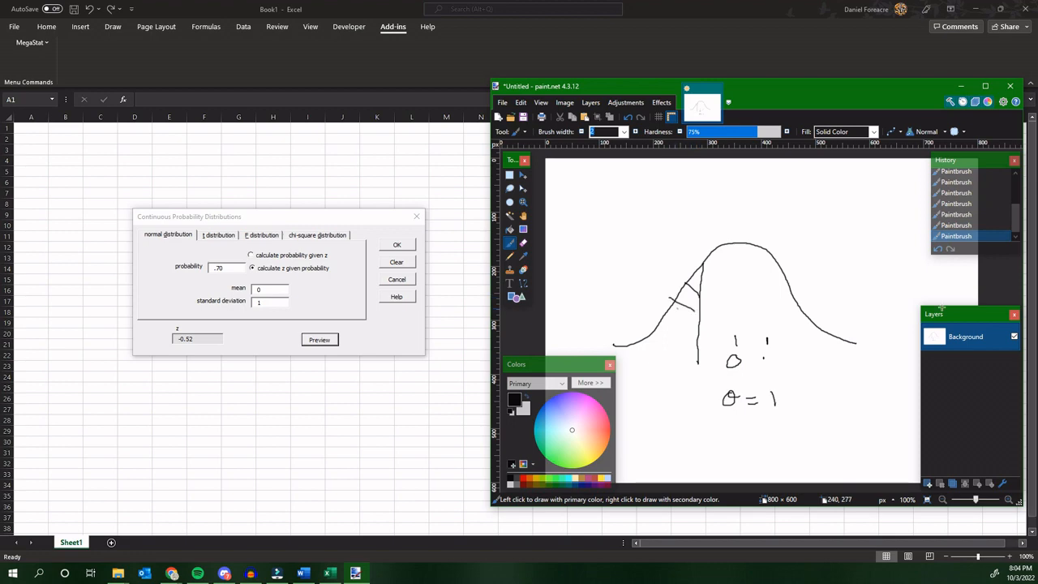
Hatch the area under the bell curve left of the vertical line and start a negative z label beneath it
mouse_move(666, 310)
mouse_down()
mouse_move(698, 333)
mouse_move(690, 344)
mouse_up()
drag(635, 340, 671, 359)
drag(607, 354, 700, 359)
drag(652, 322, 703, 340)
mouse_move(672, 301)
mouse_down()
mouse_move(693, 316)
mouse_move(701, 304)
mouse_up()
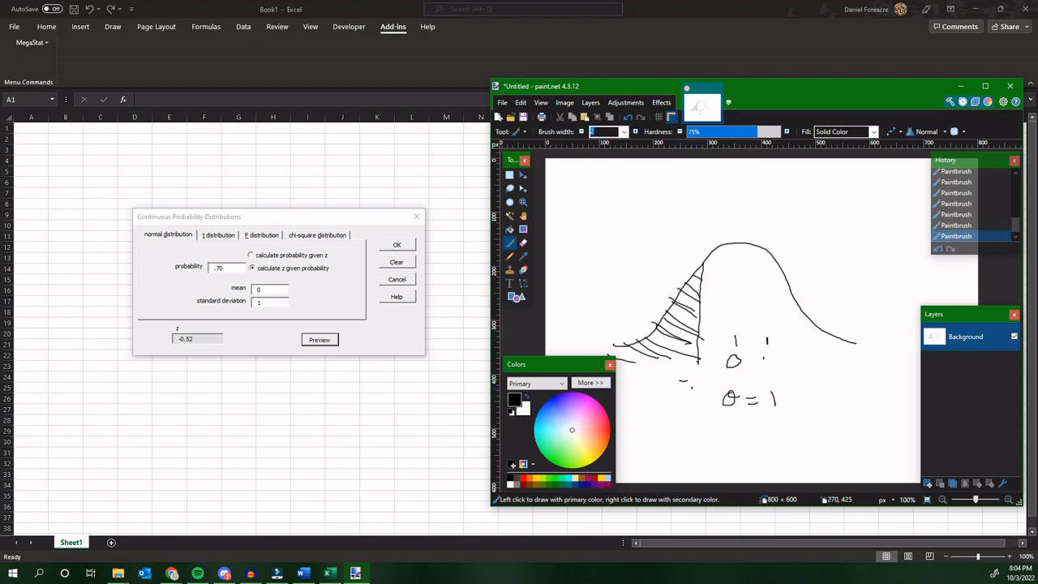
mouse_move(705, 371)
mouse_down()
mouse_move(695, 385)
mouse_move(712, 383)
mouse_up()
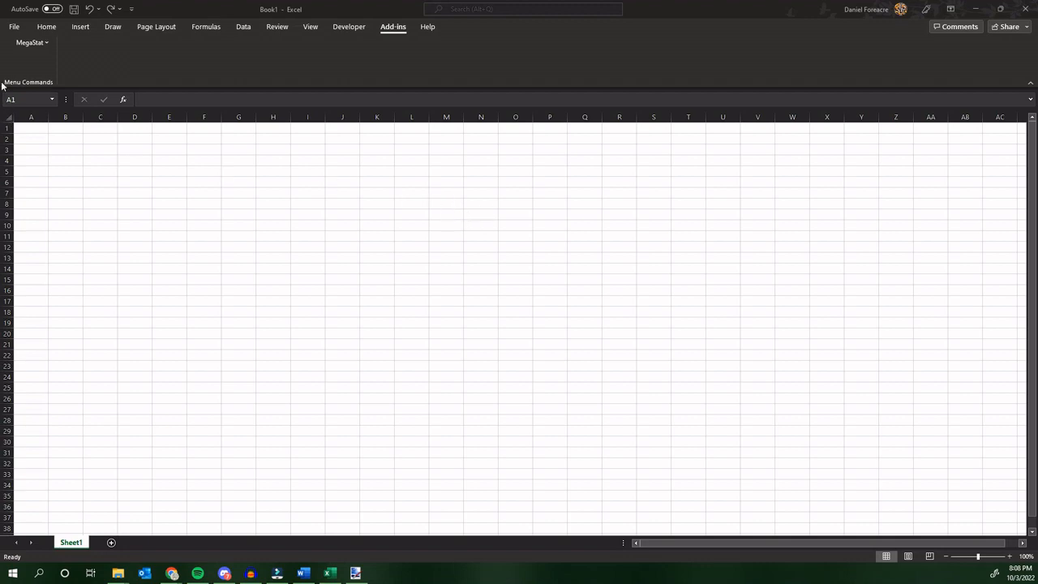
In Excel, preview MegaStat's z confidence interval for mean 100, standard deviation 10, n 500 at a 90% confidence level
click(40, 44)
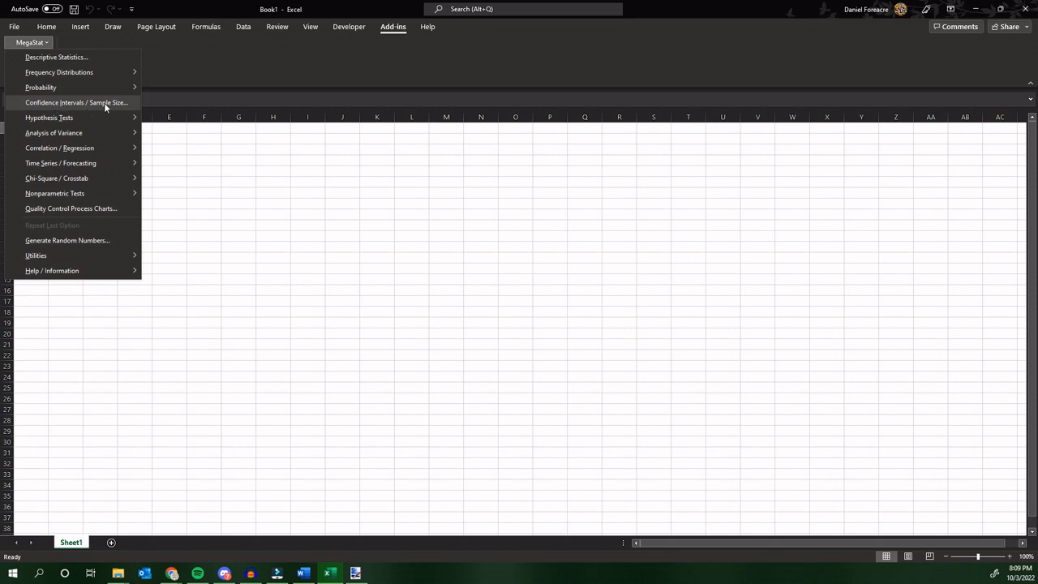
click(104, 102)
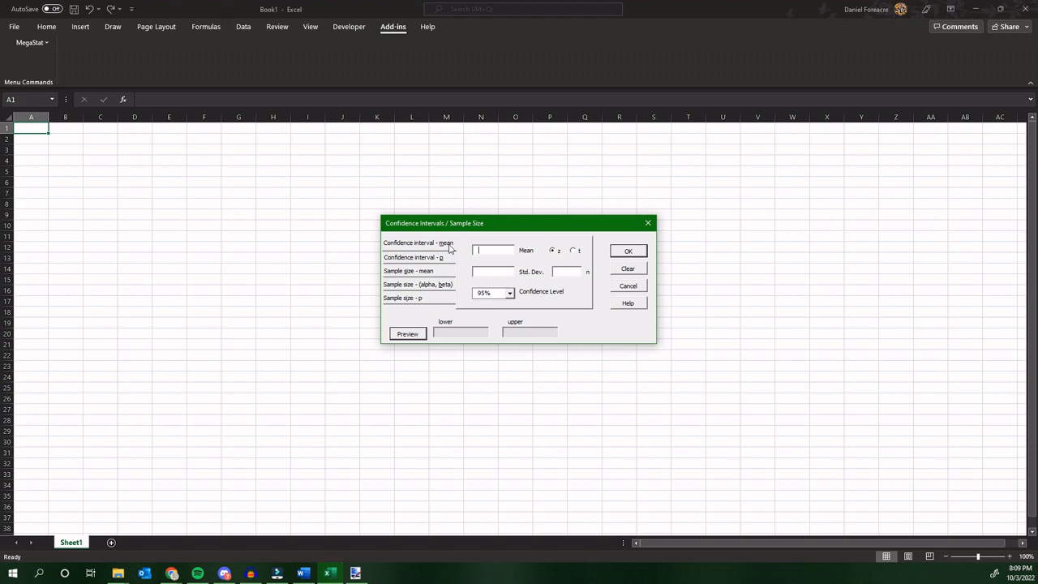
click(446, 260)
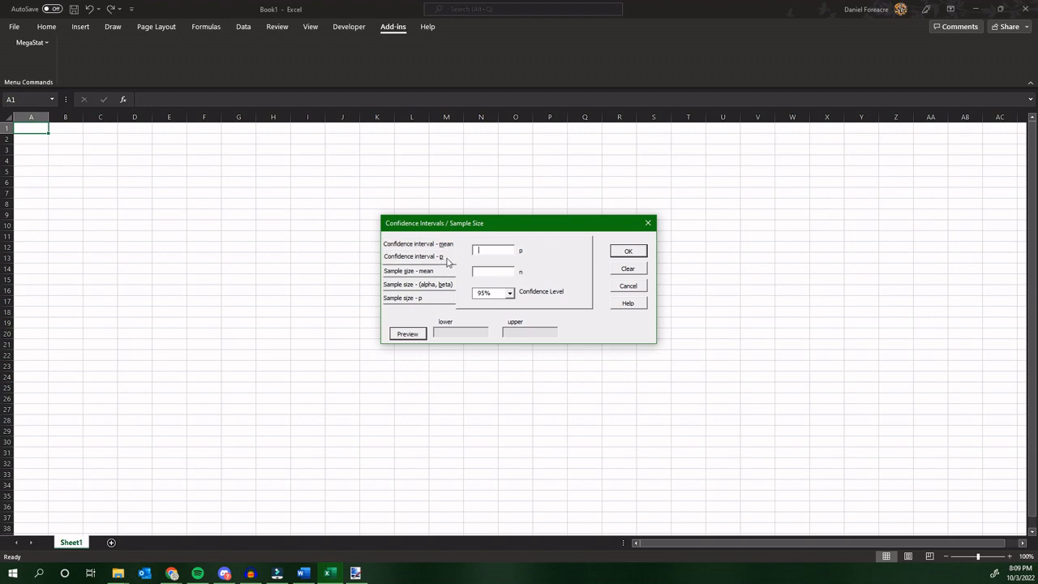
click(448, 245)
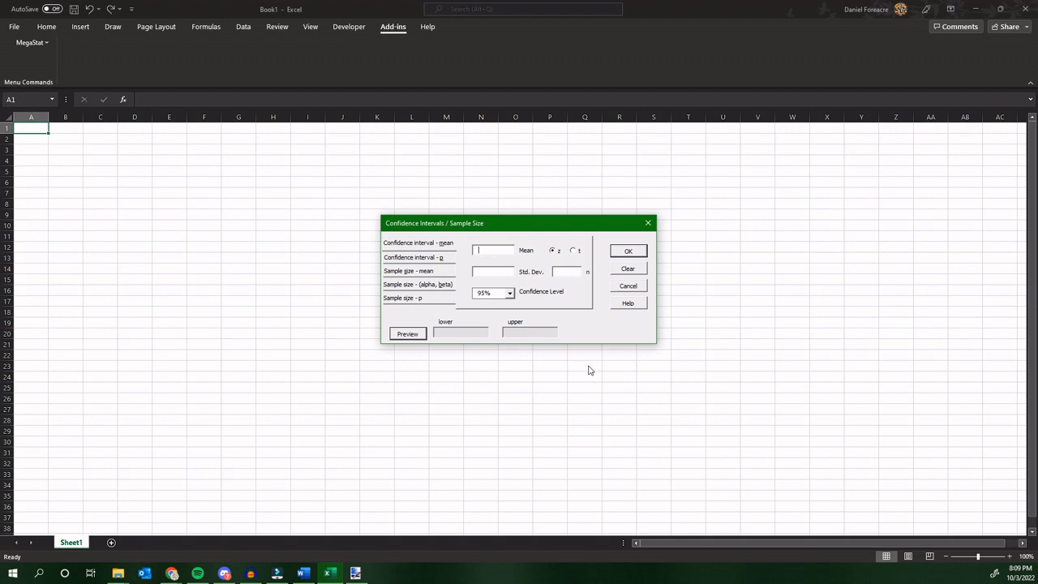
text(100)
click(510, 293)
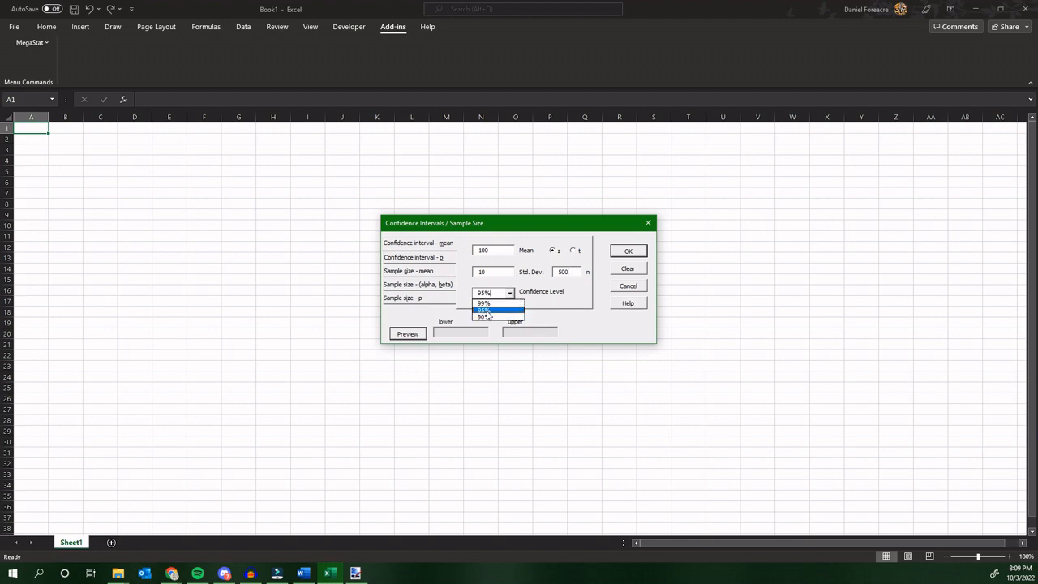
click(488, 317)
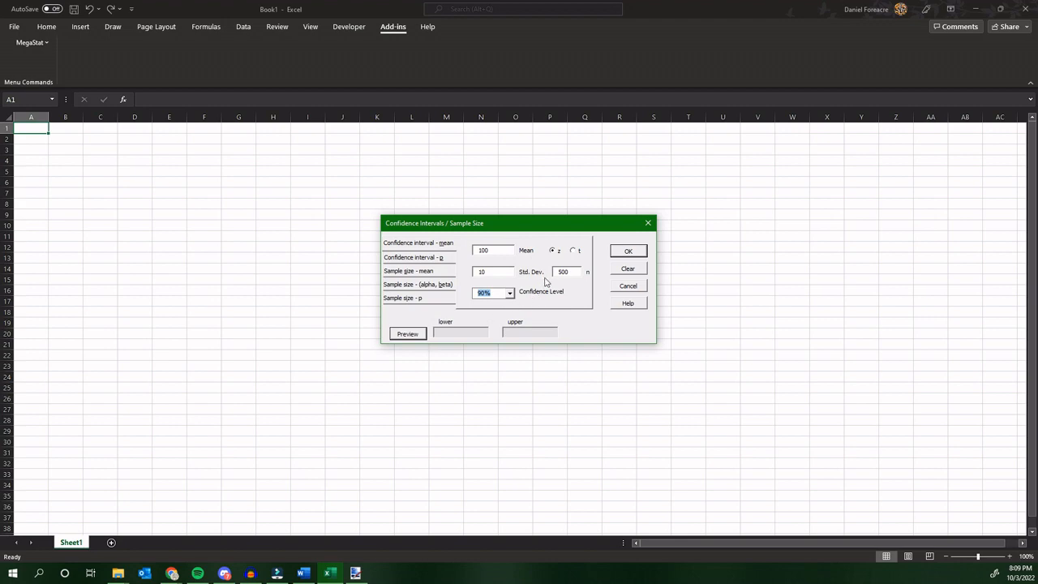
click(409, 335)
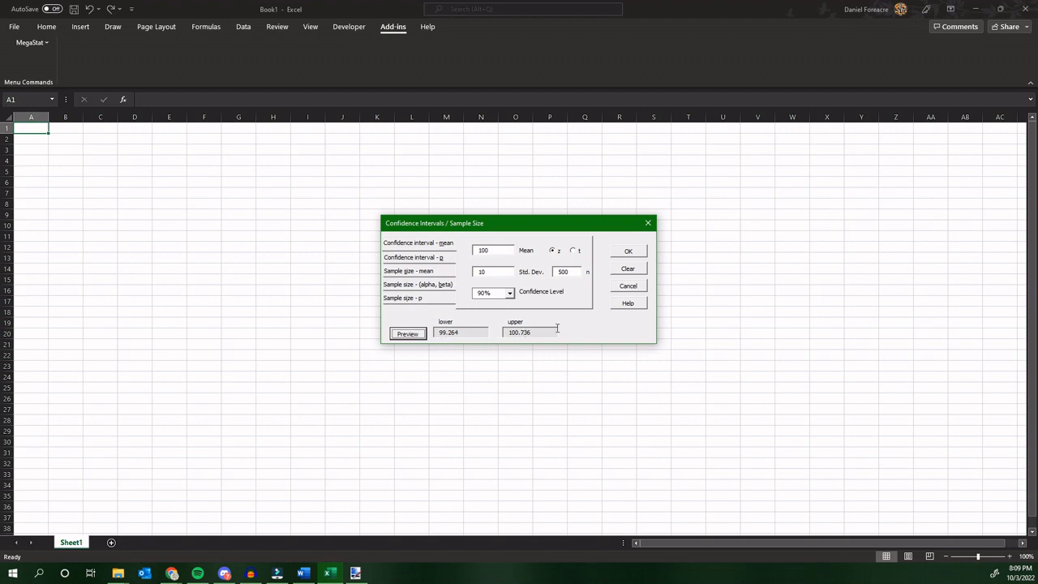
Preview the 90% confidence interval for p .65 with n 500, and the mean sample size for error tolerance 1.5 and standard deviation 10
click(438, 258)
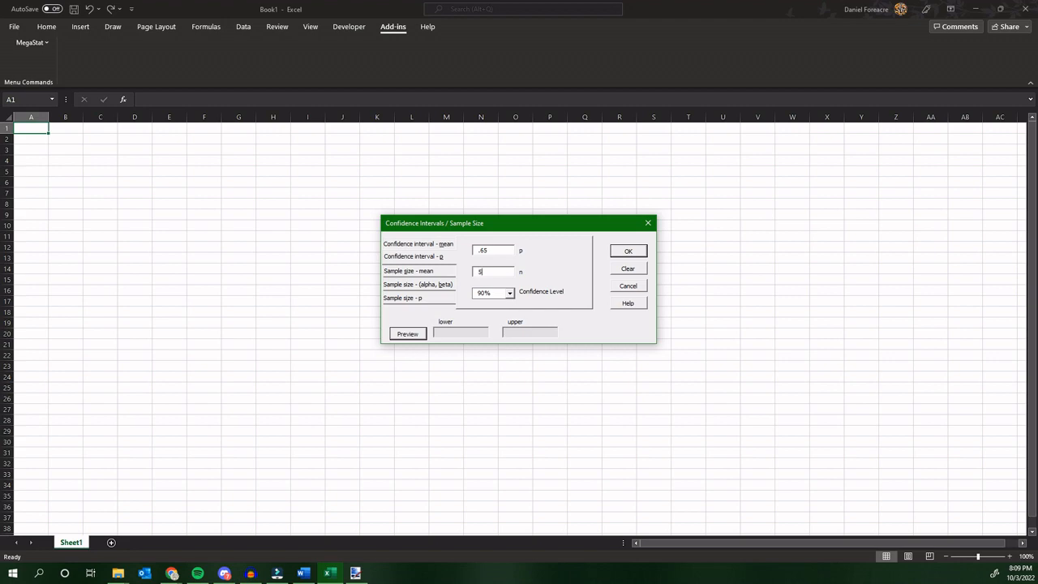
click(409, 336)
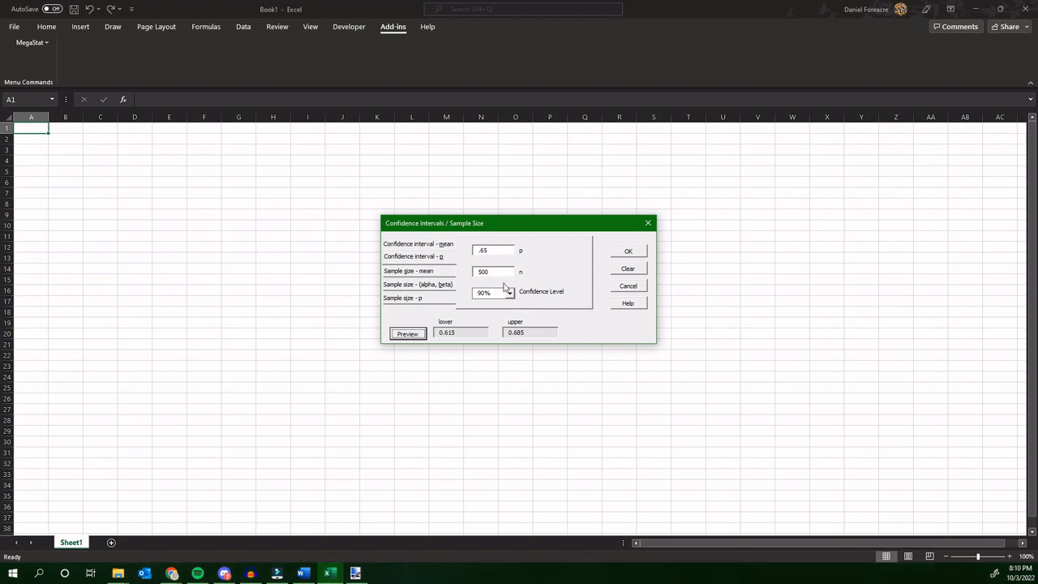
click(416, 272)
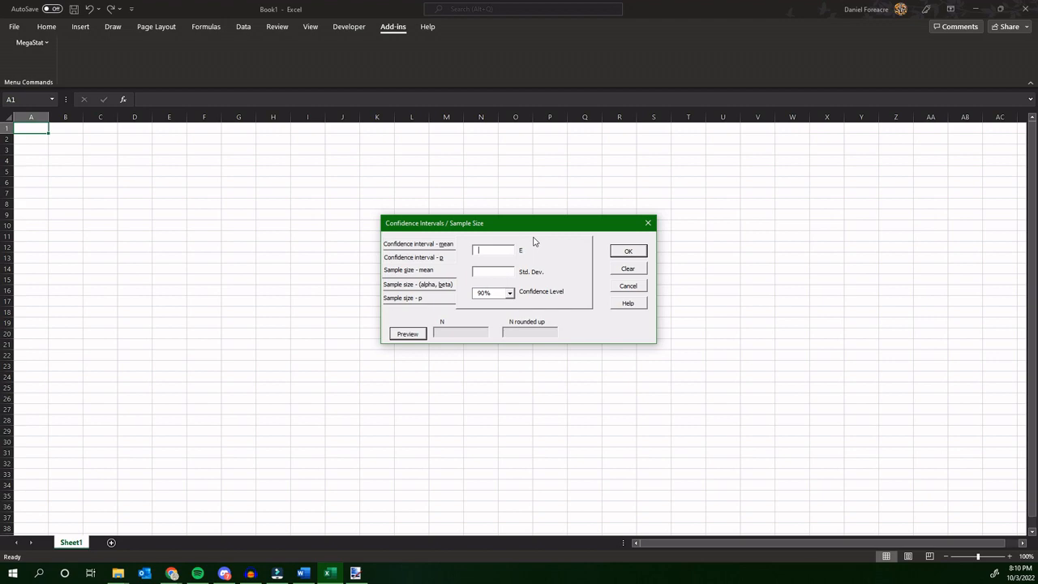
text(10)
click(407, 334)
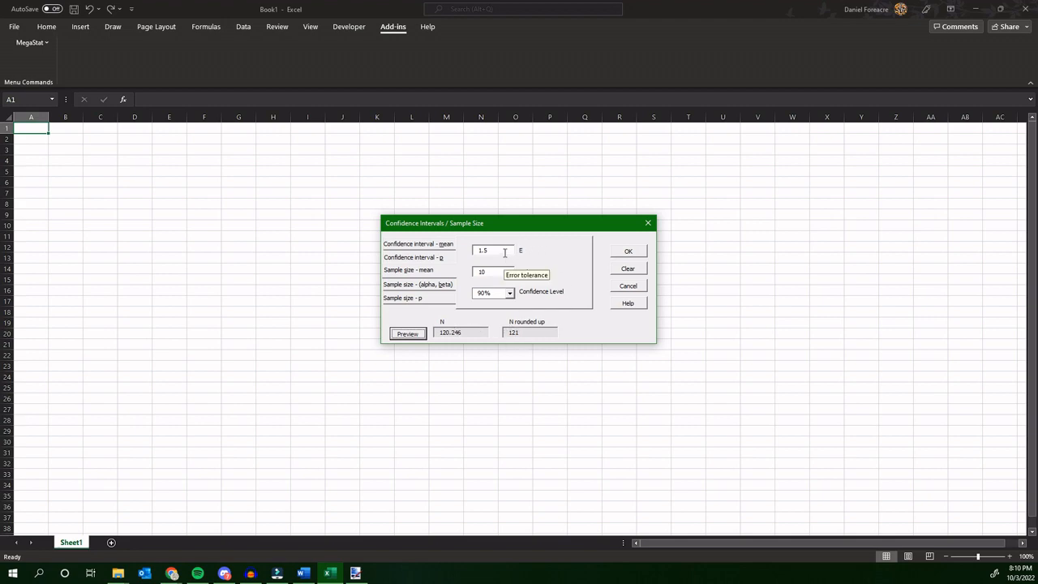
click(428, 271)
click(422, 299)
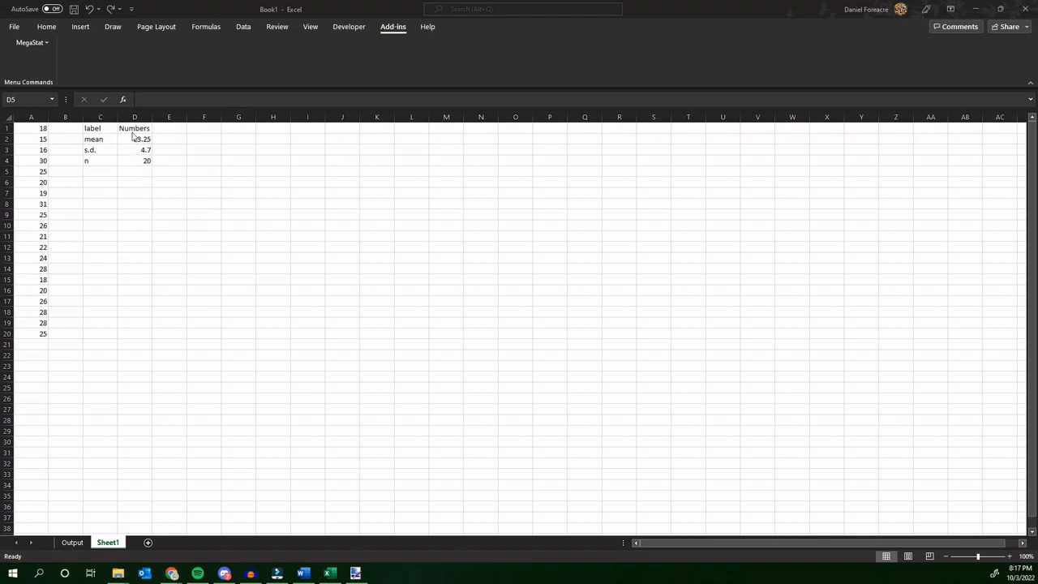
Open MegaStat's Mean vs. Hypothesized Value hypothesis test and choose data input instead of summary input
click(31, 44)
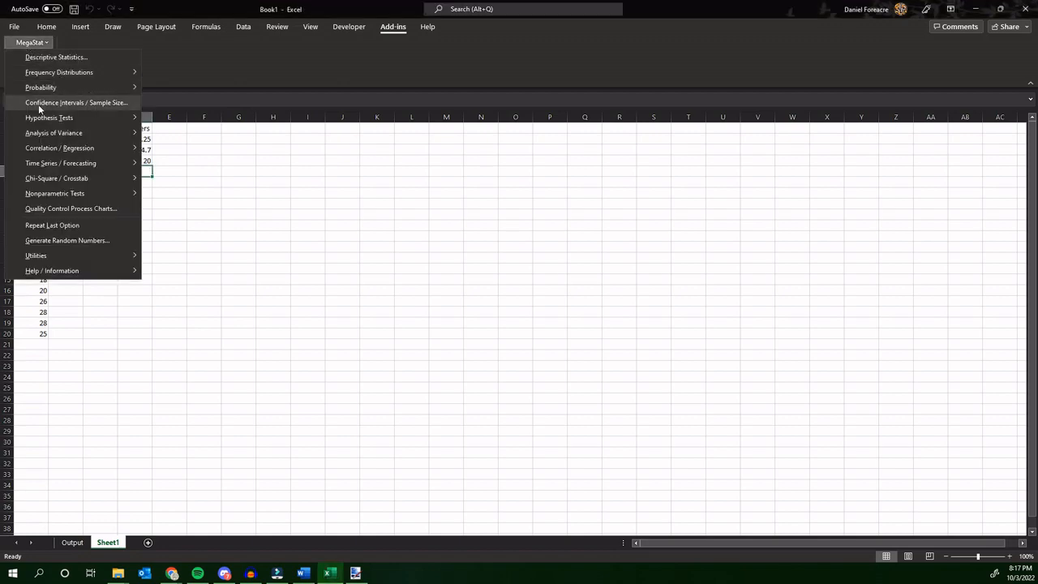
mouse_move(39, 116)
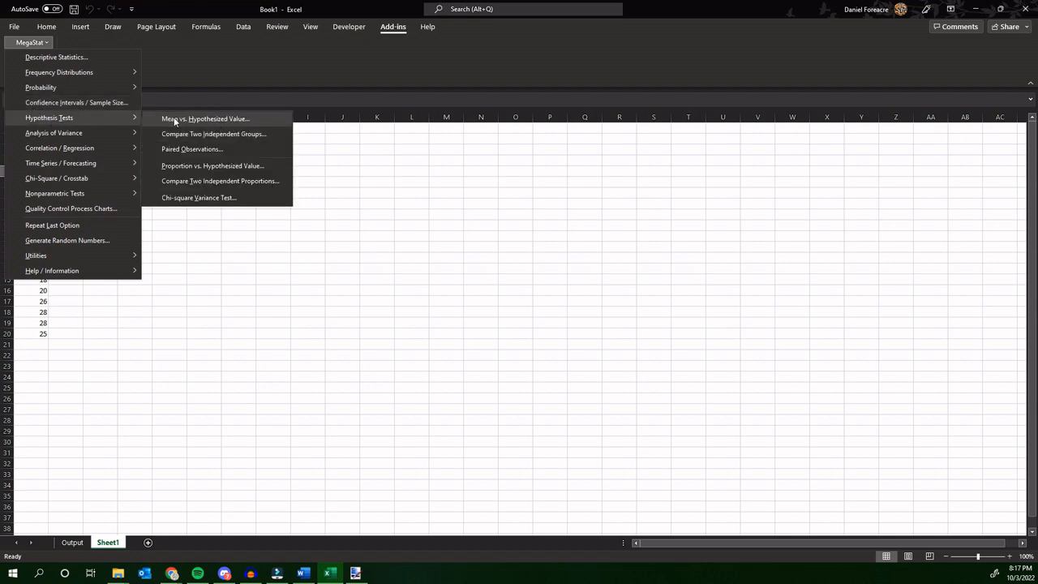
click(228, 119)
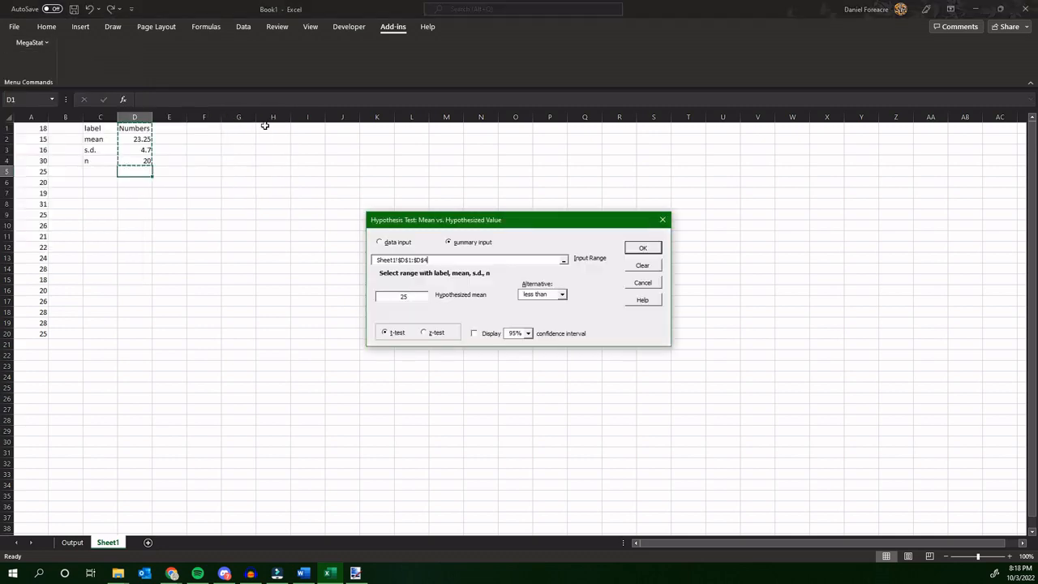
click(448, 242)
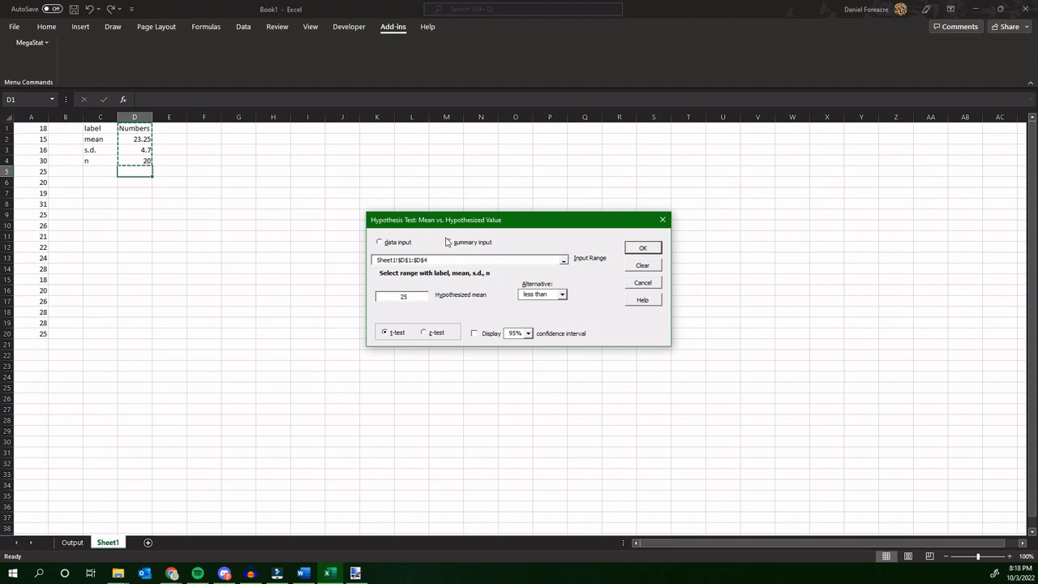
click(379, 242)
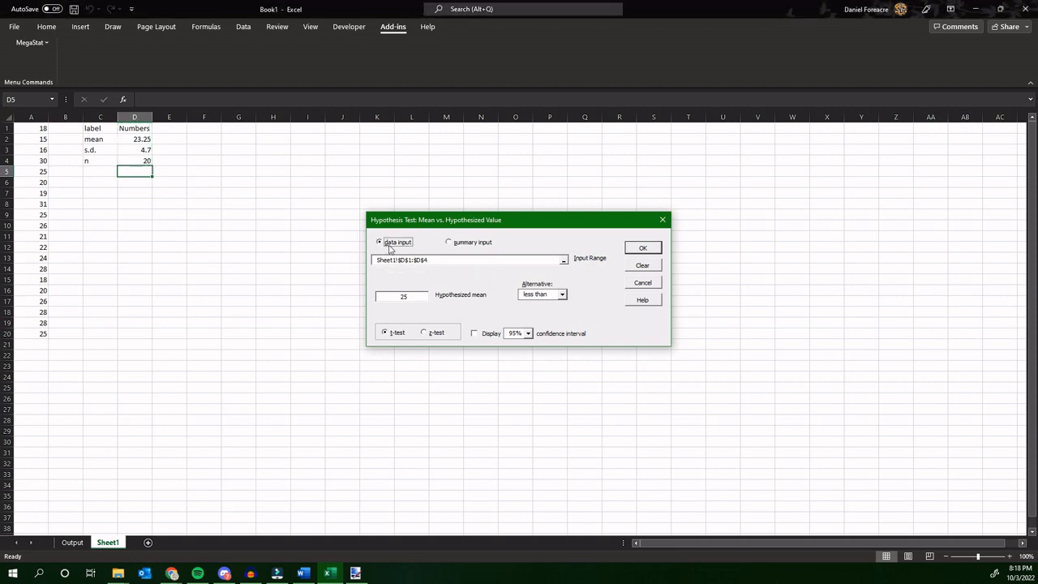
click(464, 247)
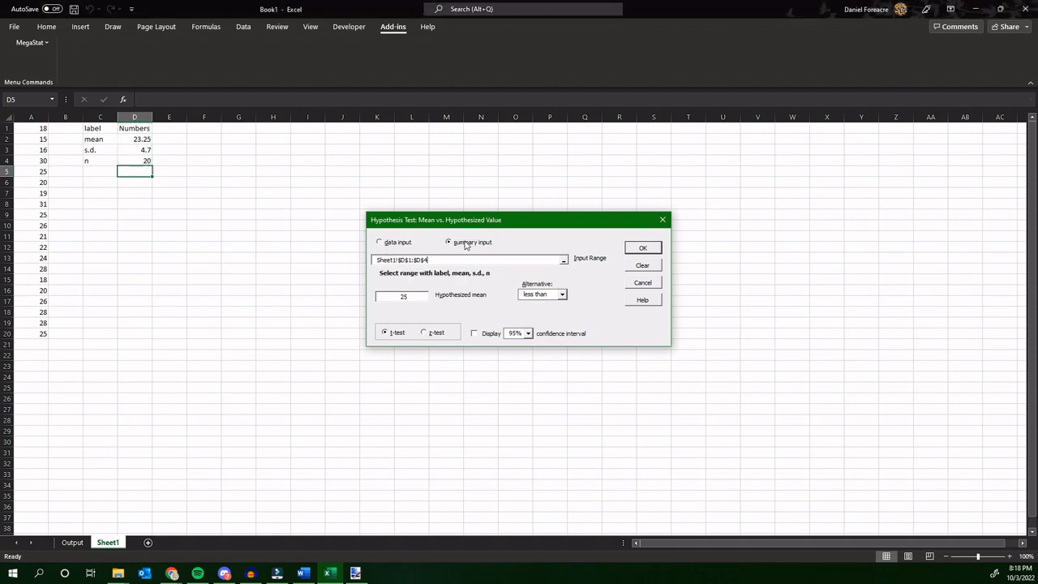
click(388, 243)
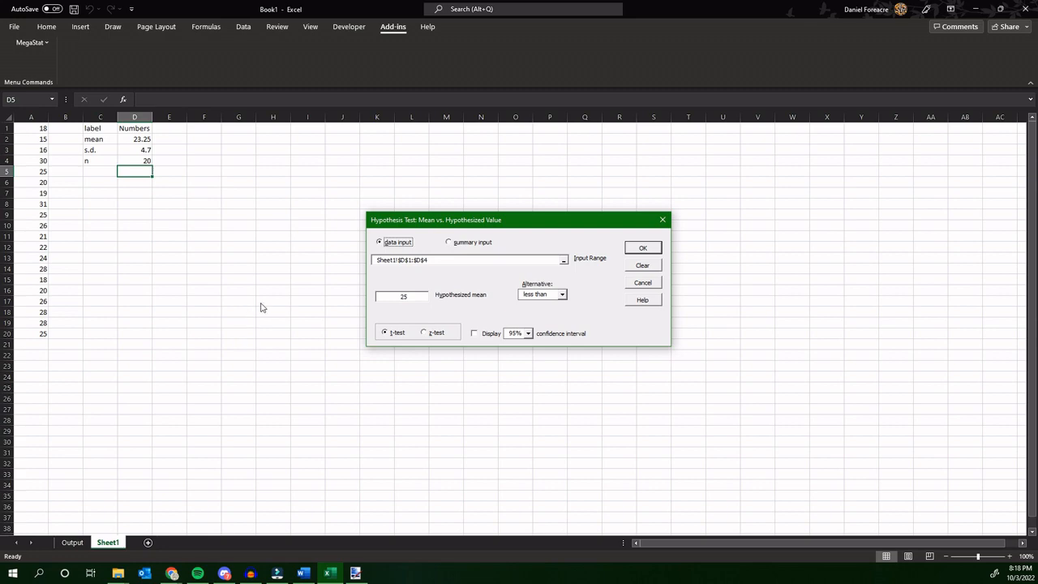
Set the input range to A1:A20 on Sheet1 and run the t-test with hypothesized mean 25 and the less than alternative
click(562, 261)
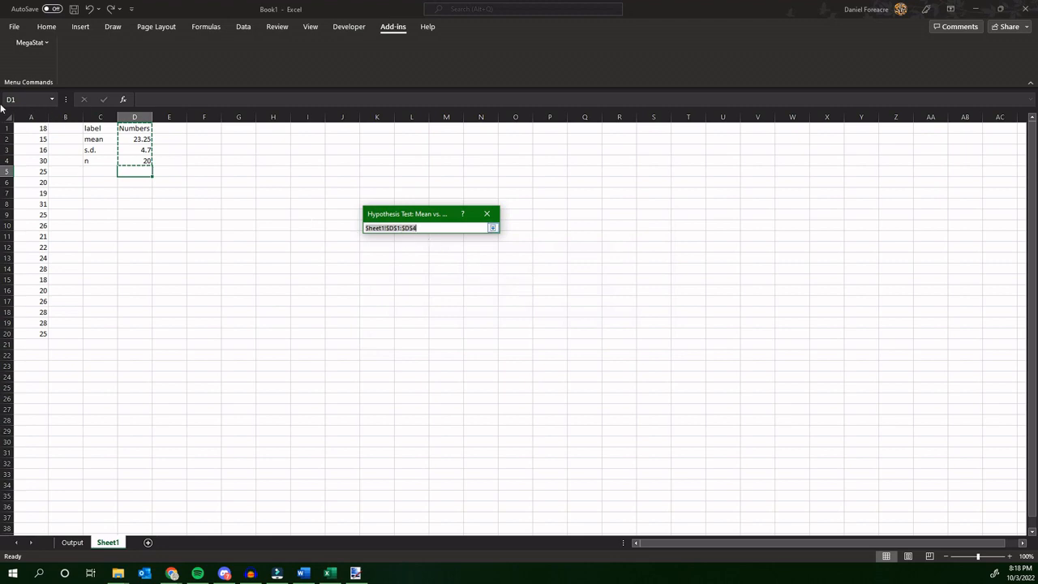
drag(29, 128, 21, 332)
click(493, 229)
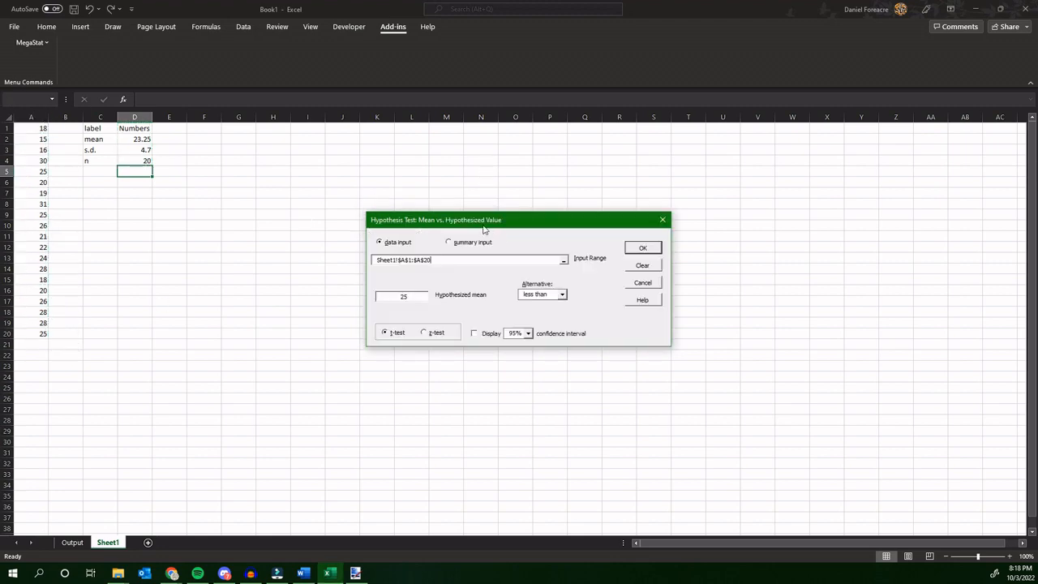
drag(422, 297, 362, 283)
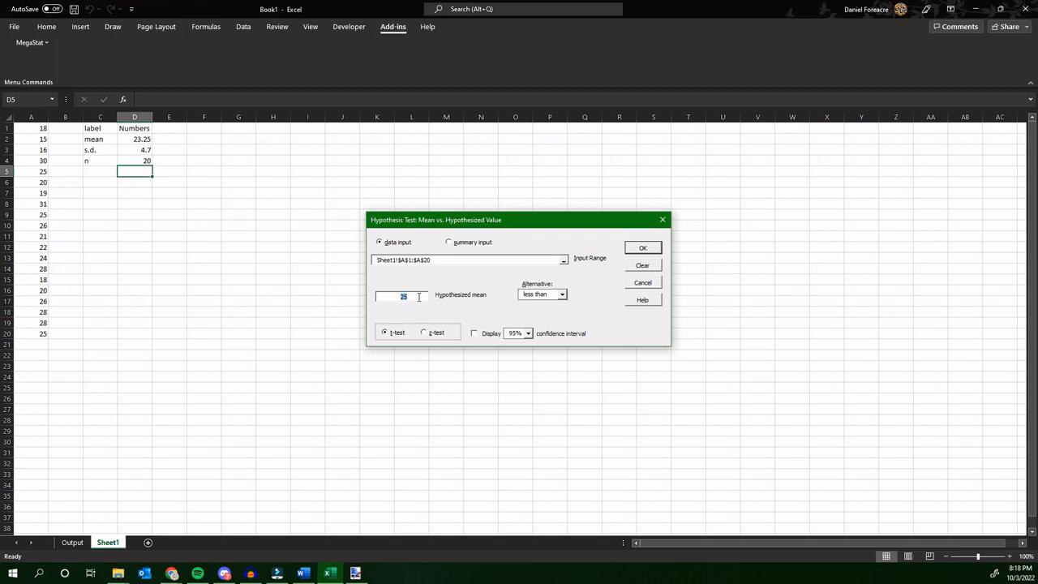
click(551, 294)
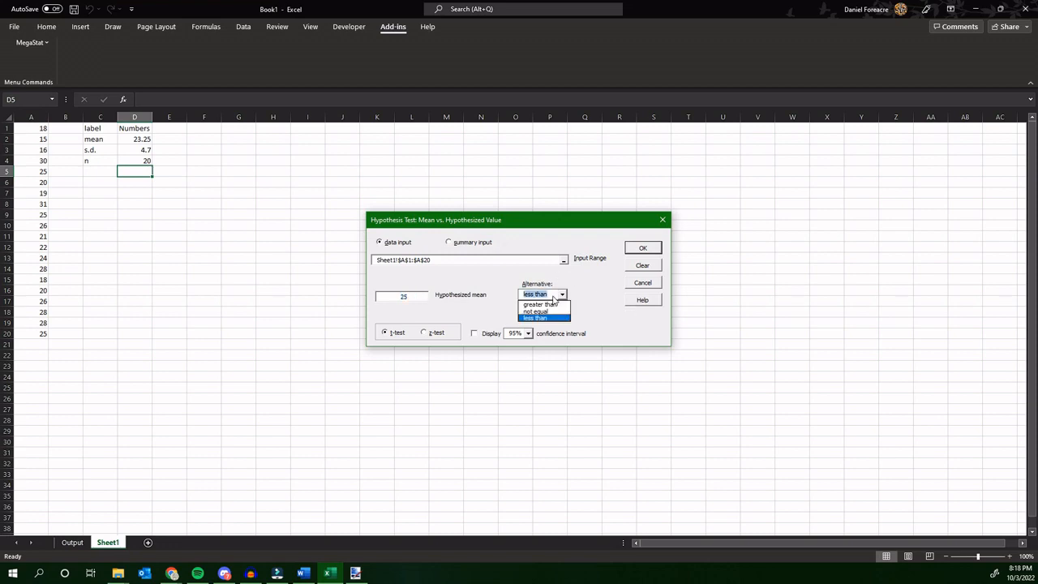
click(541, 319)
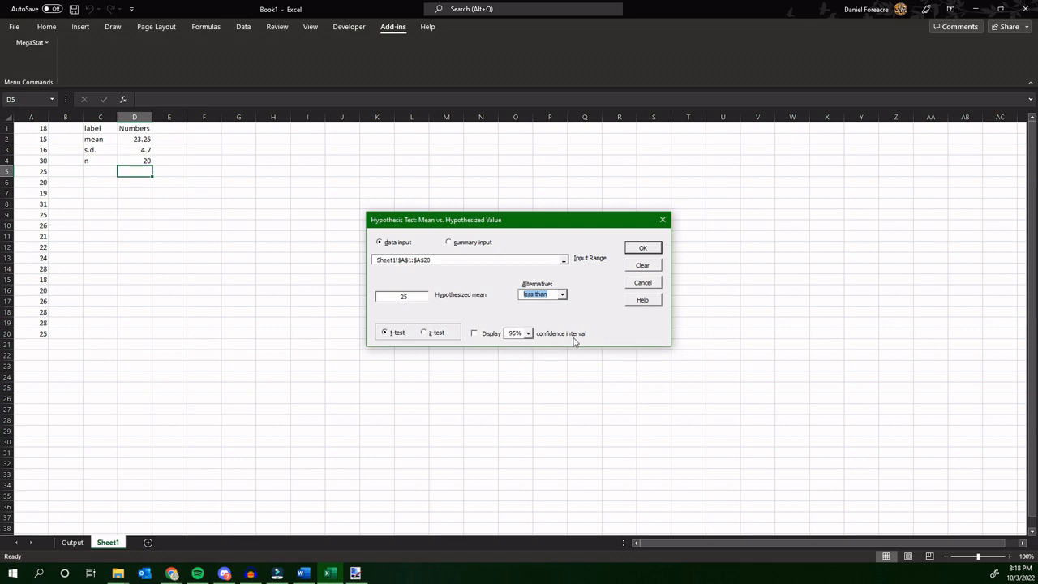
click(642, 249)
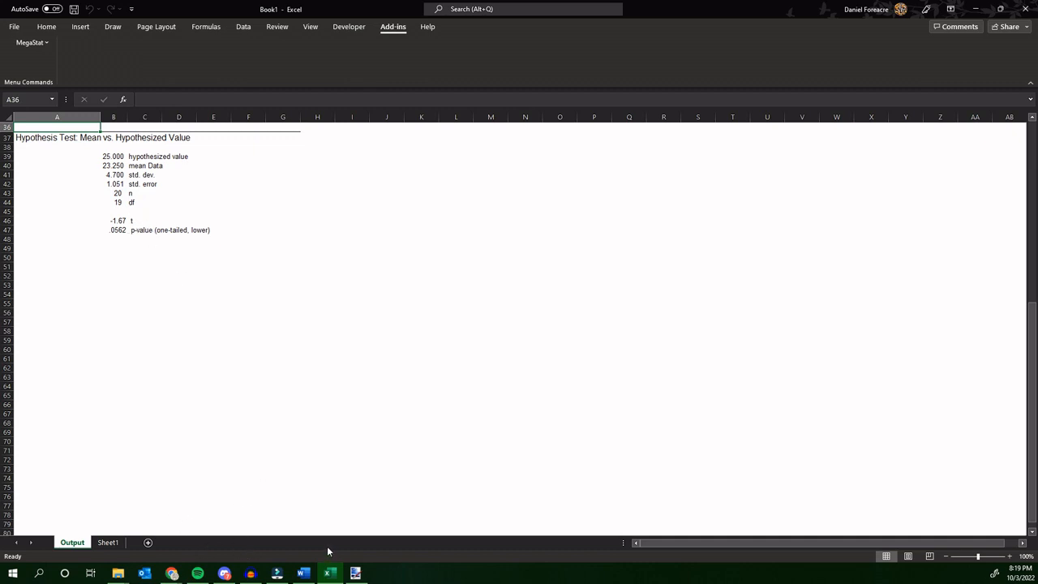
Return to Sheet1 and examine the summary cells for the label, mean, standard deviation and n in C1:D4
click(103, 542)
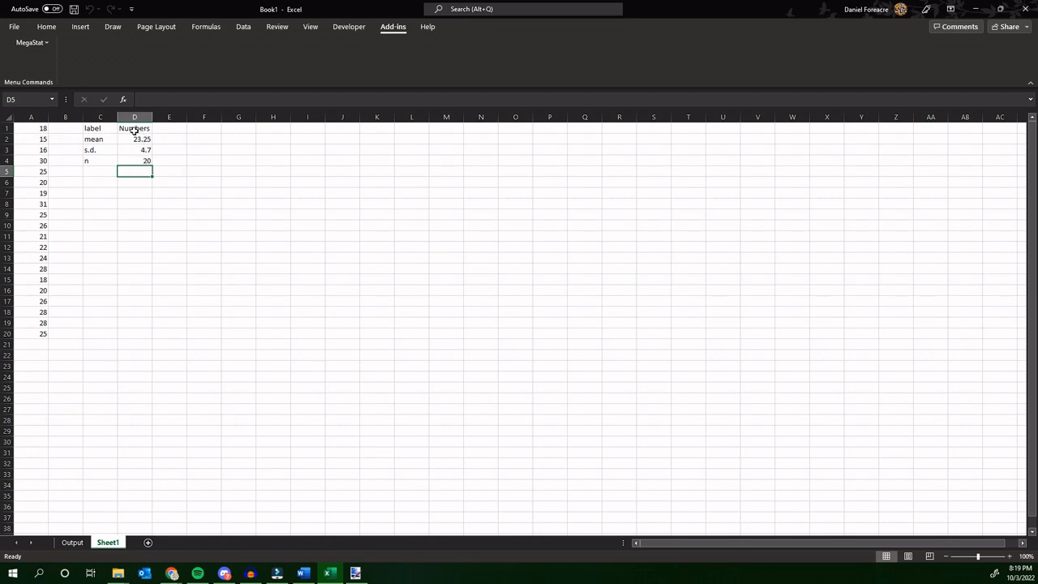
click(99, 128)
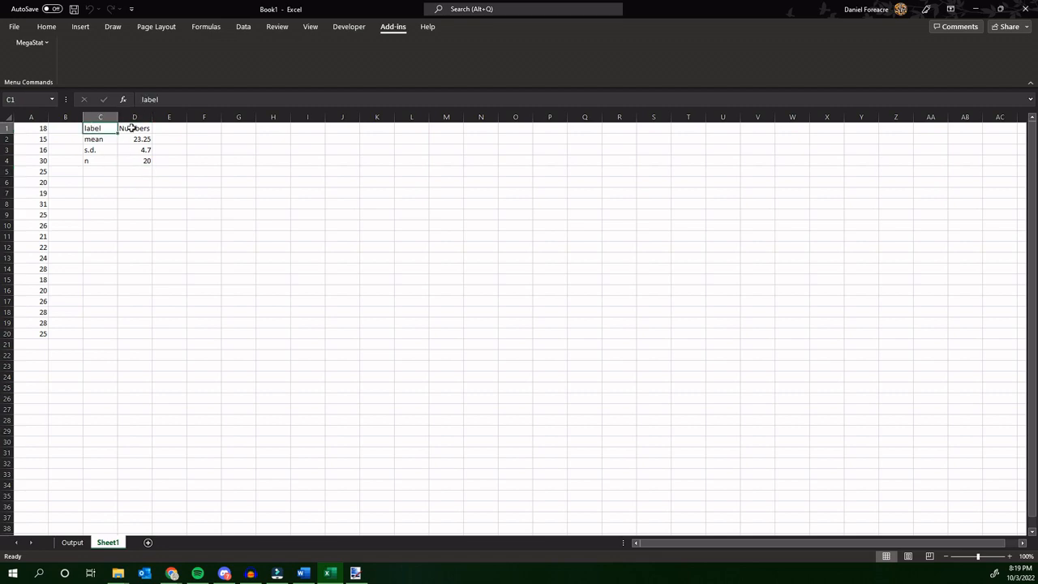
click(136, 128)
click(134, 139)
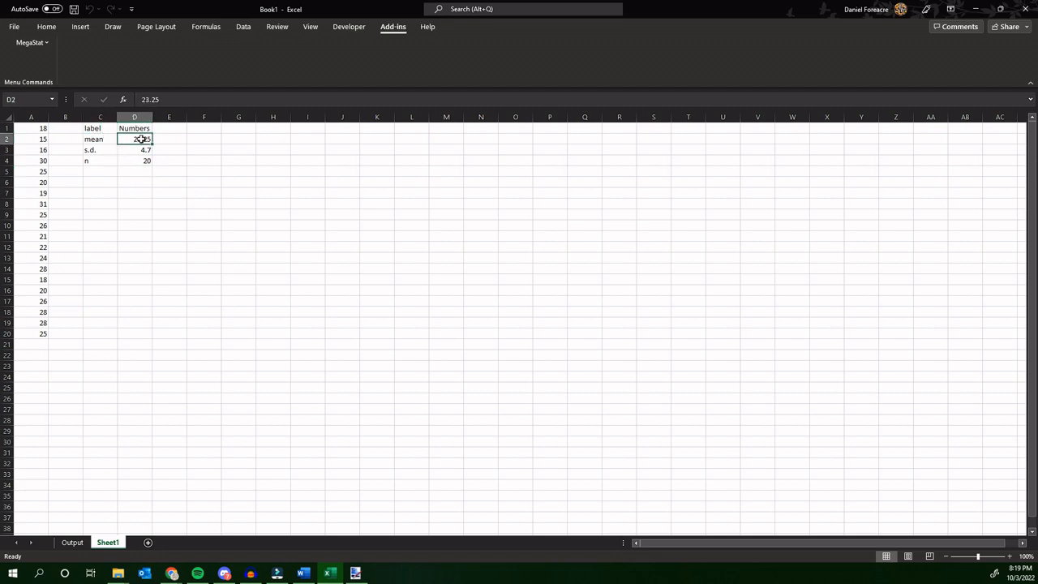
click(130, 150)
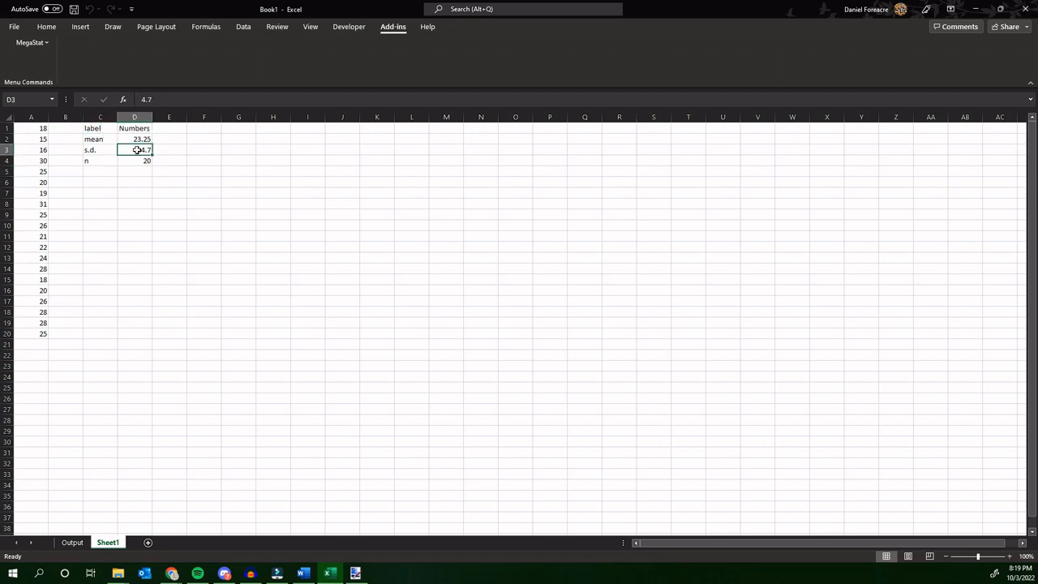
click(145, 160)
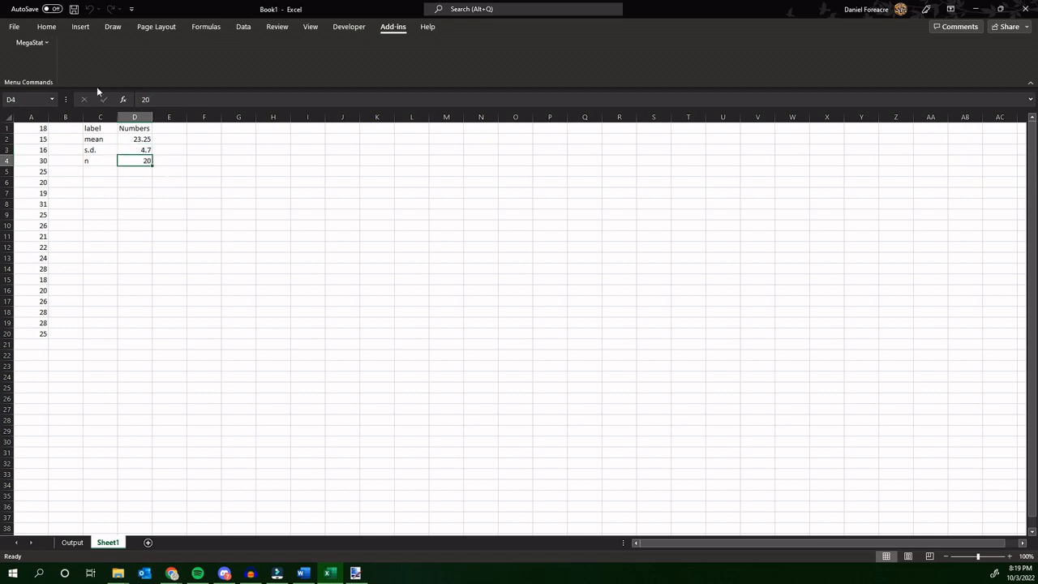
Run the Mean vs. Hypothesized Value t-test with summary input from Sheet1 D1:D4, hypothesized mean 25 and the less than alternative
click(30, 43)
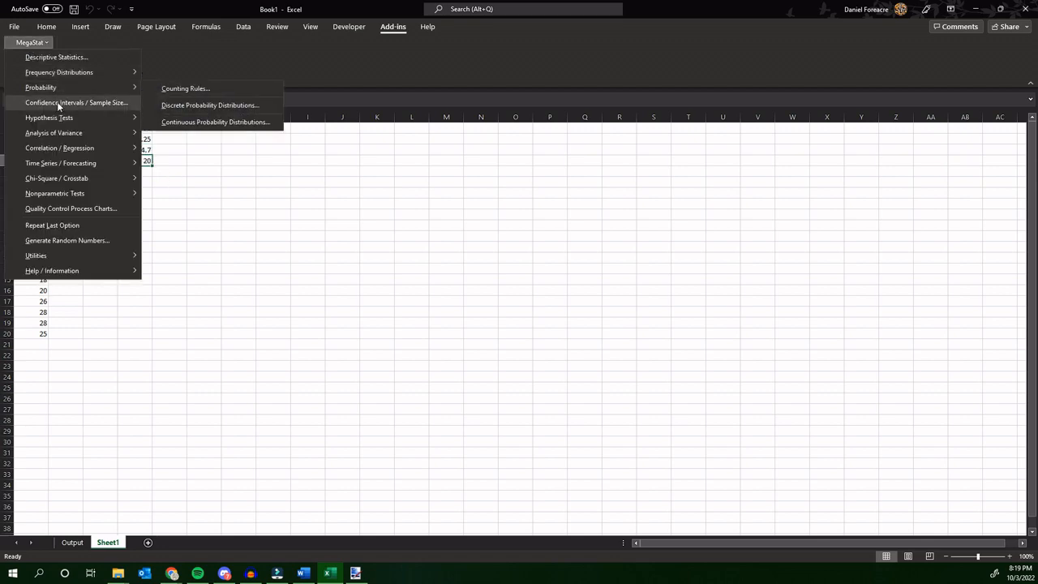
mouse_move(56, 117)
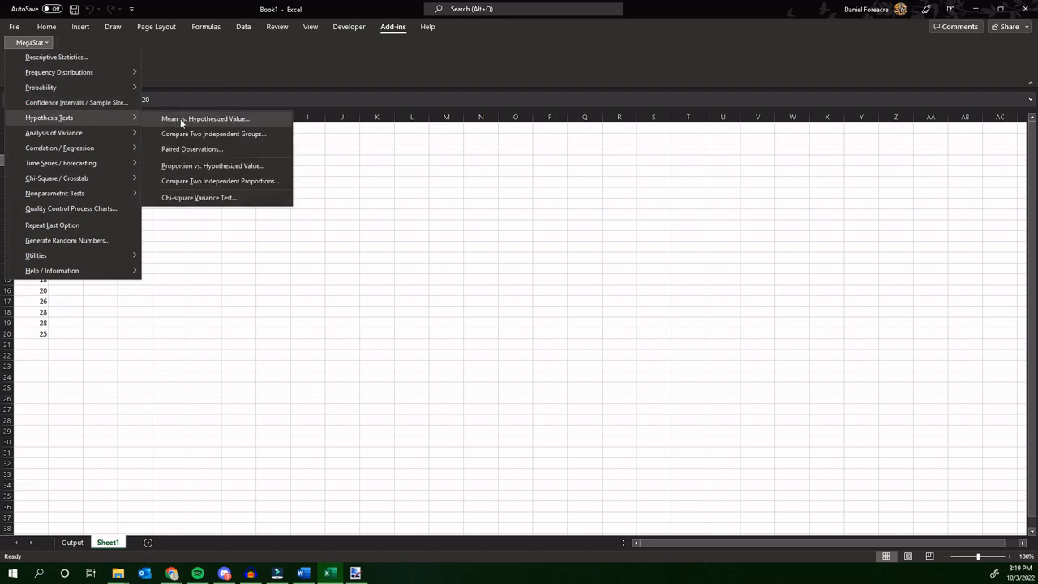
click(180, 118)
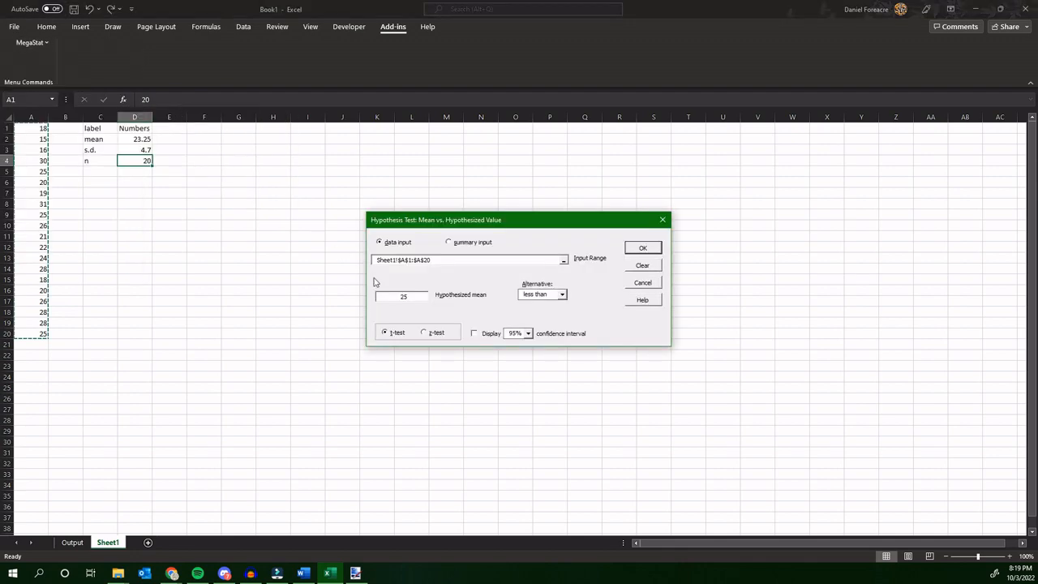
click(451, 245)
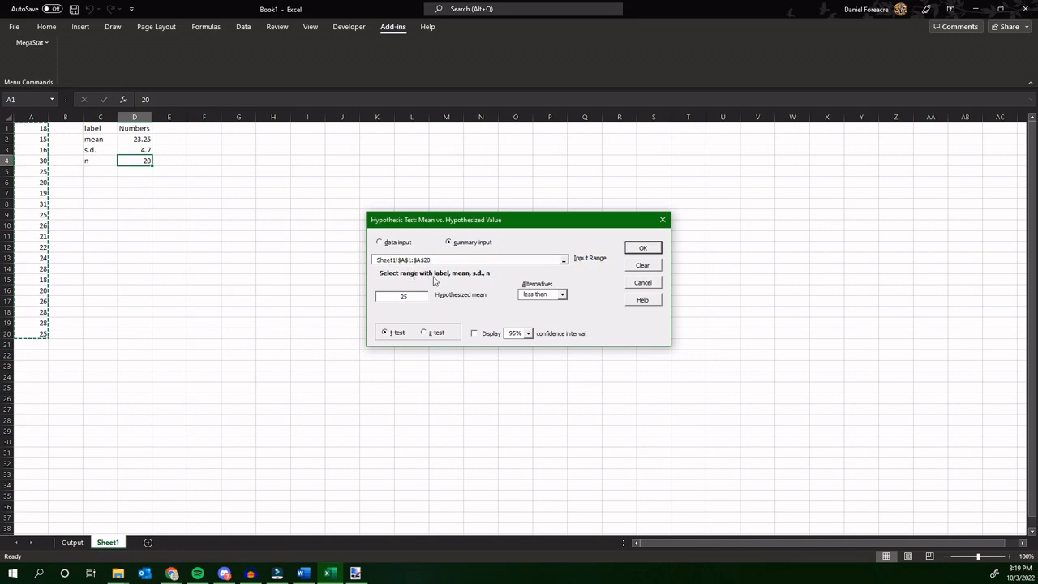
click(564, 261)
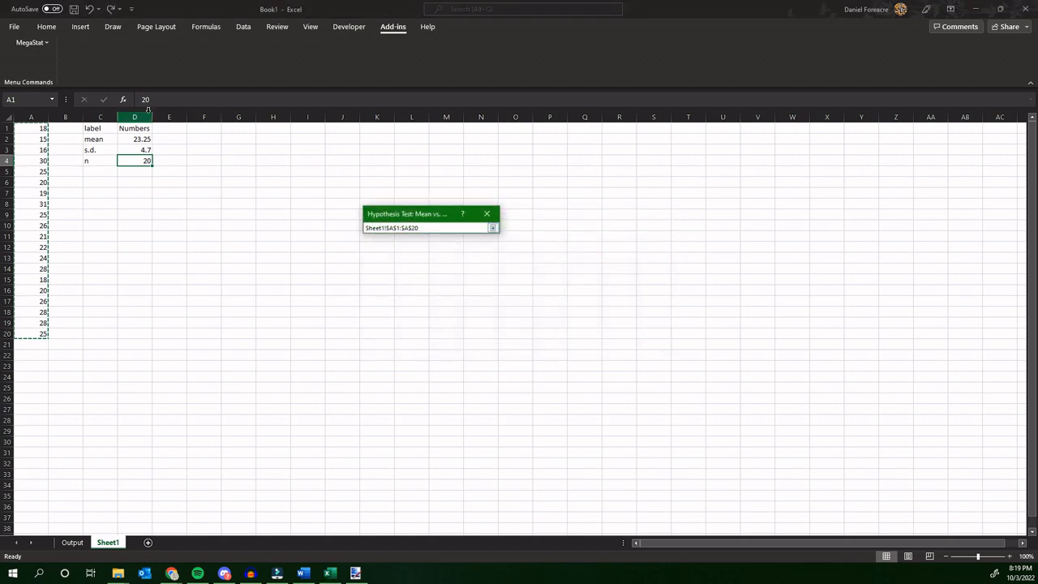
drag(134, 129, 139, 158)
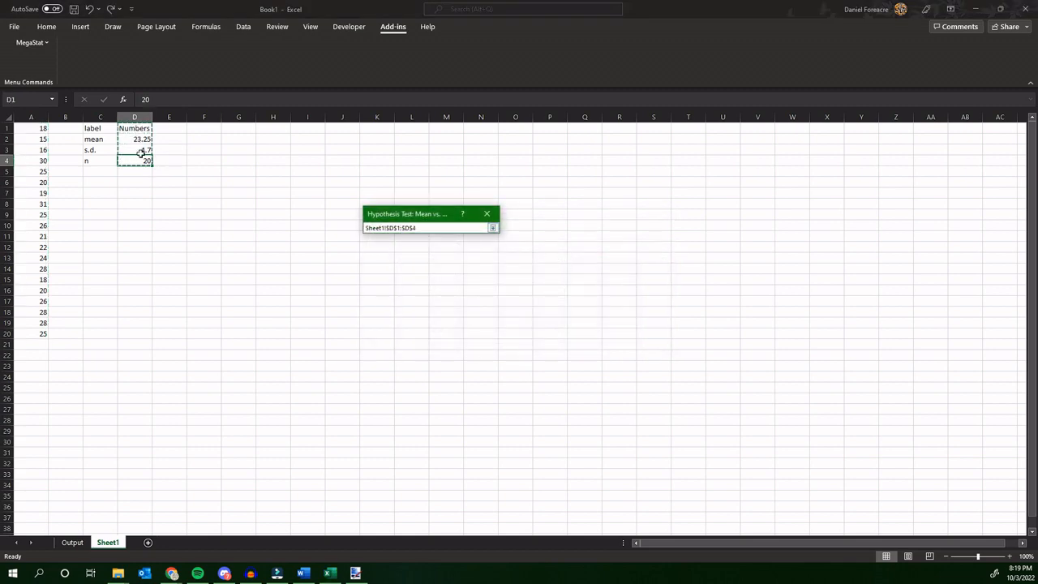
click(492, 229)
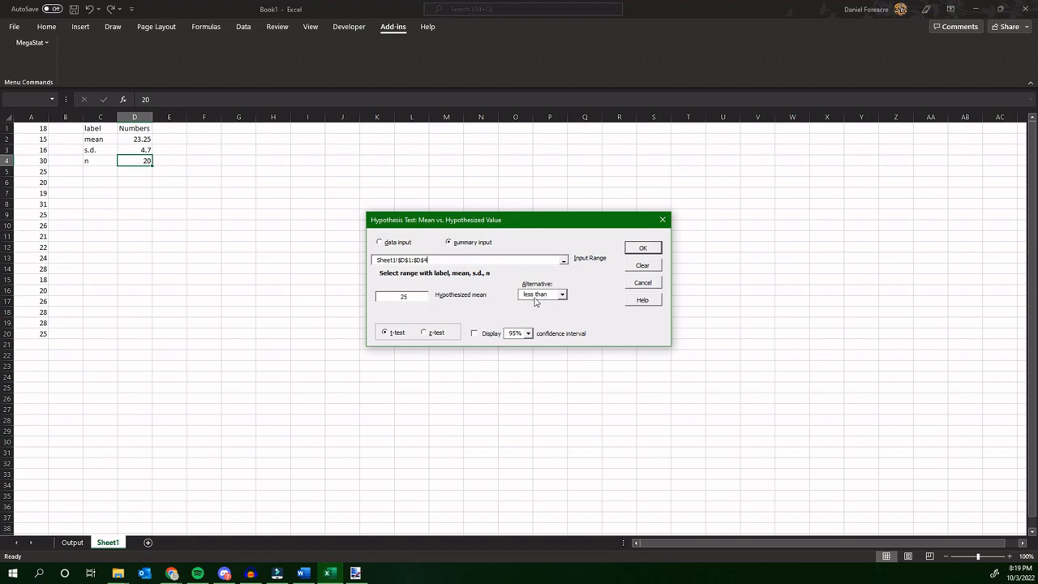
click(641, 249)
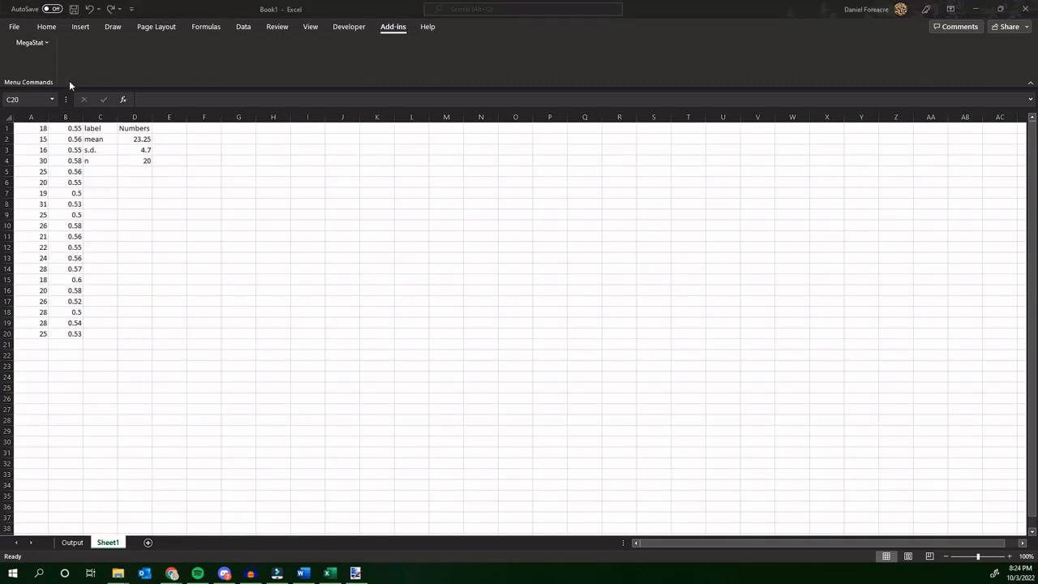
click(40, 44)
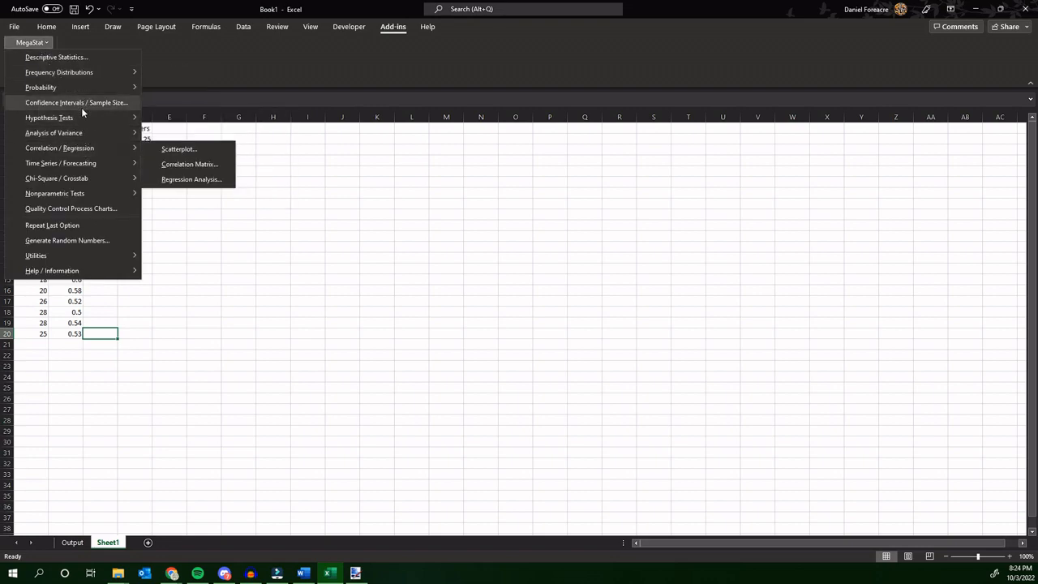
mouse_move(64, 123)
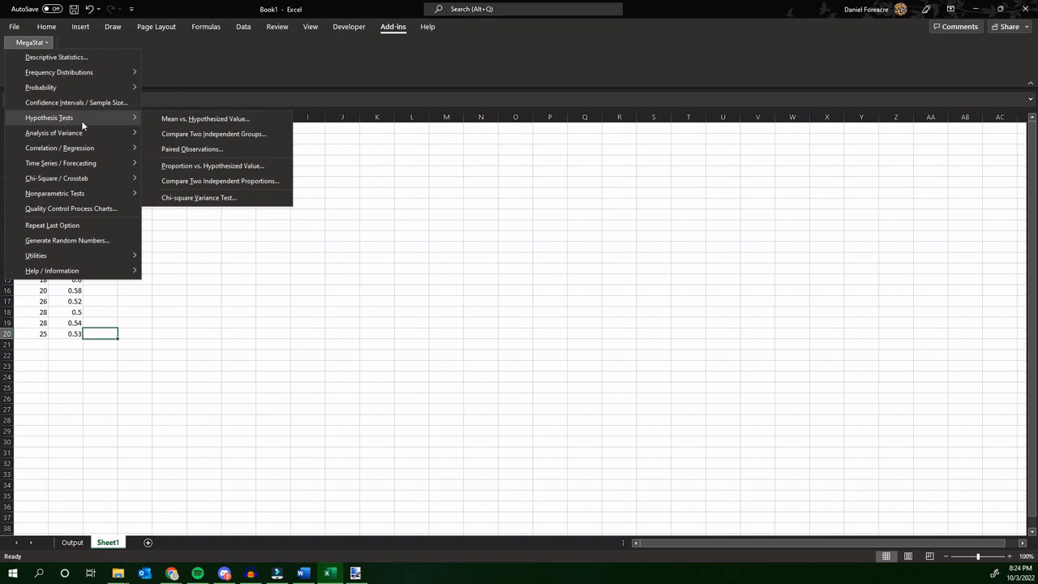
click(190, 167)
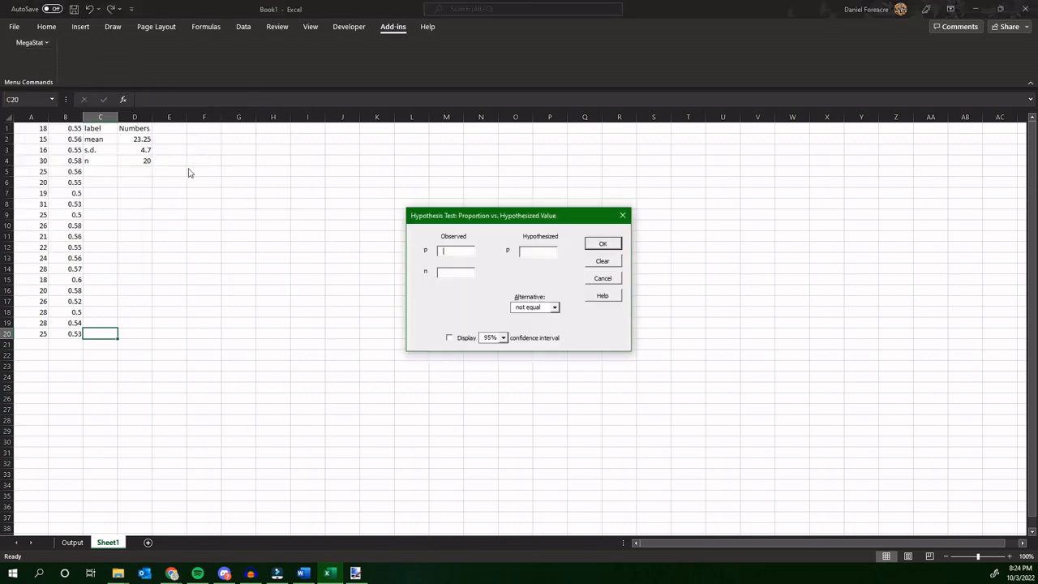
click(527, 248)
click(622, 217)
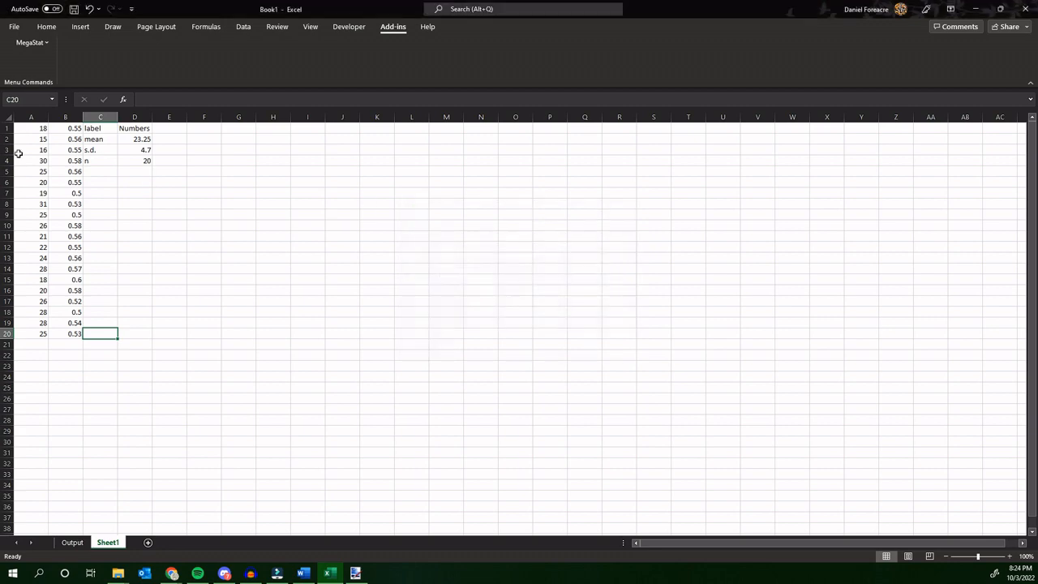
Run MegaStat's descriptive statistics on Sheet1 B1:B20 with mean, sample variance and standard deviation, and minimum, maximum, range
click(72, 334)
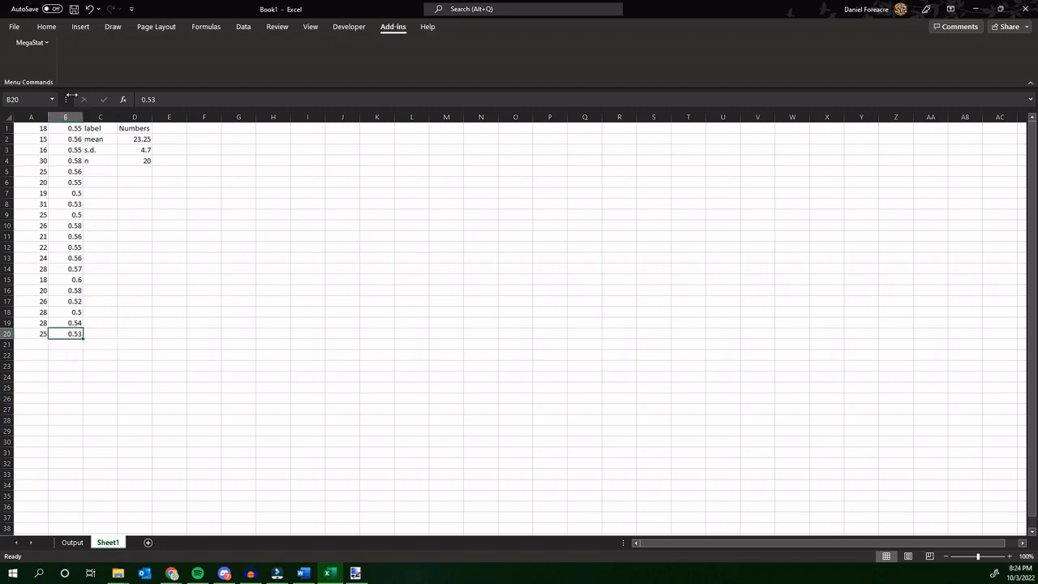
click(30, 43)
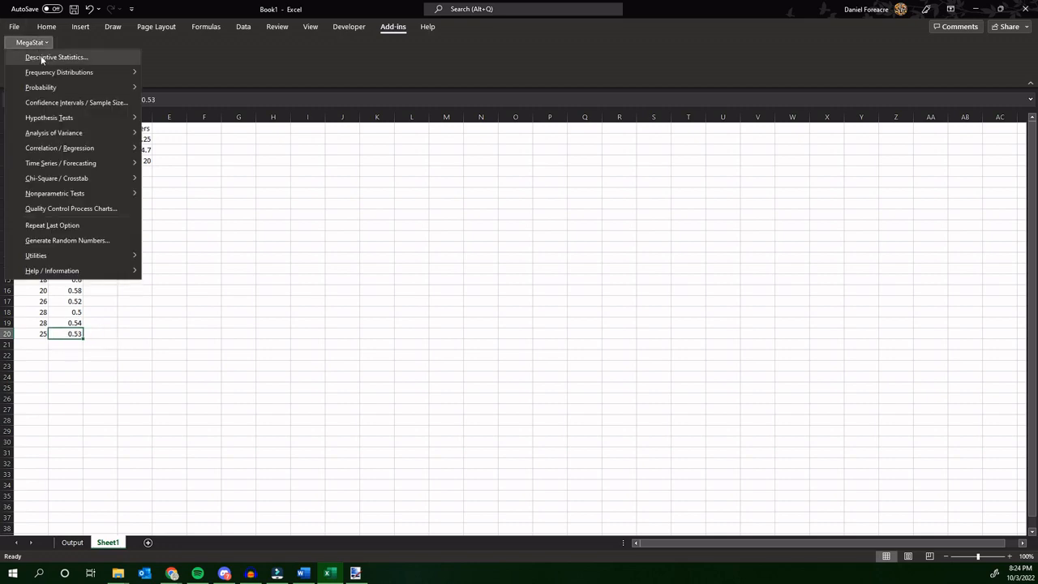
click(40, 56)
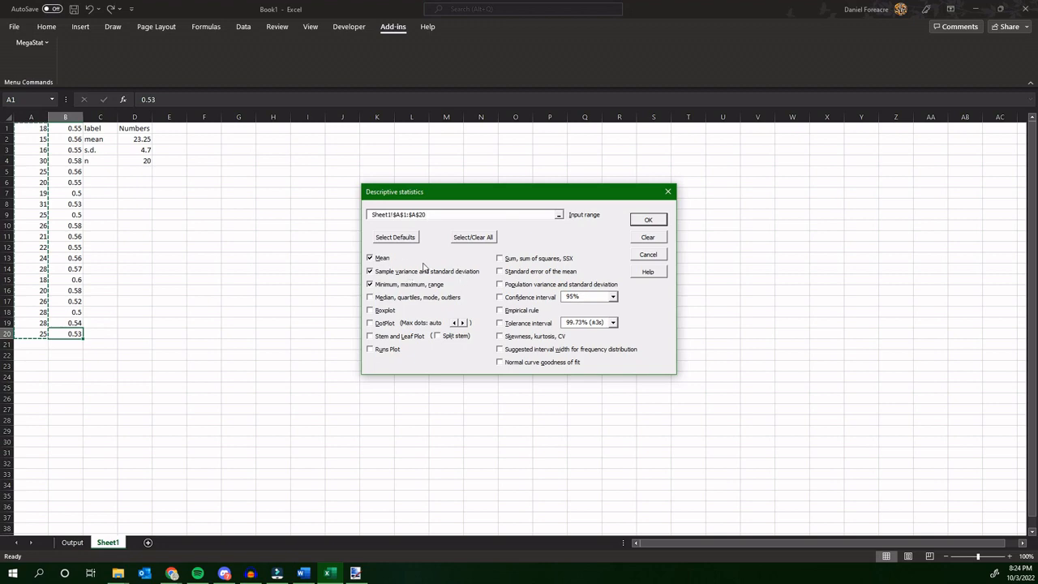
click(558, 215)
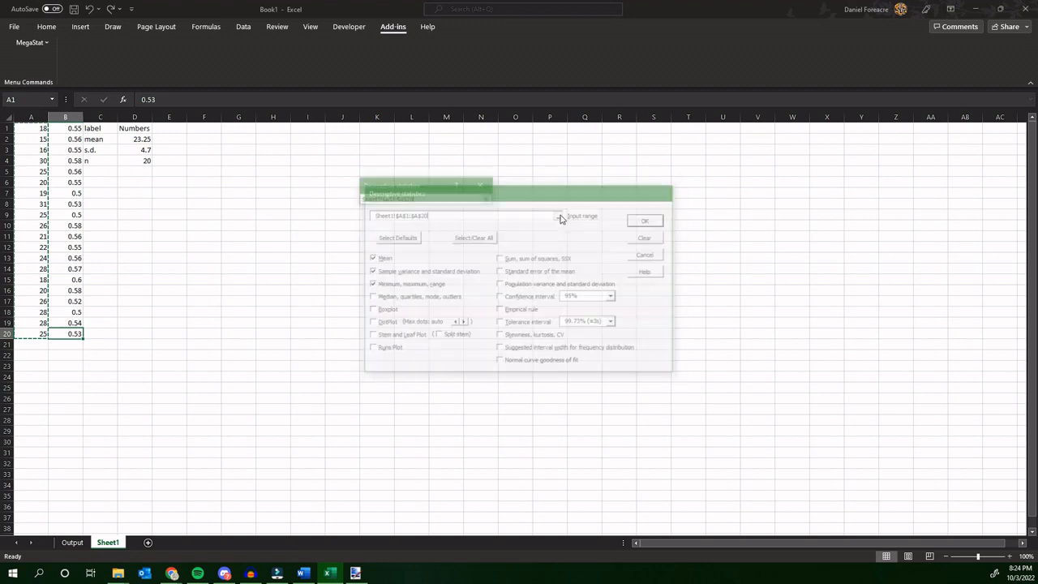
drag(74, 128, 60, 330)
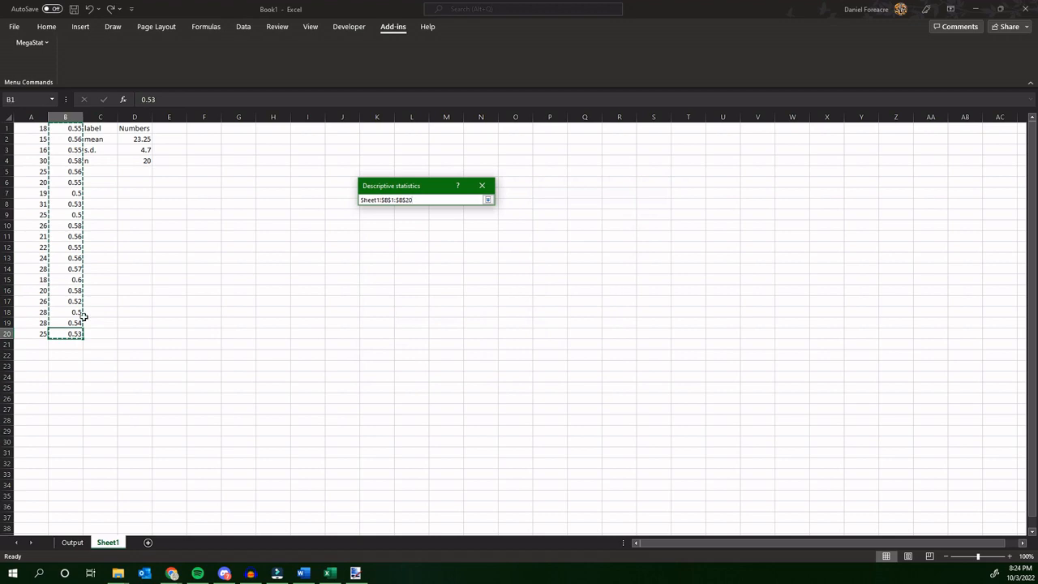
click(488, 201)
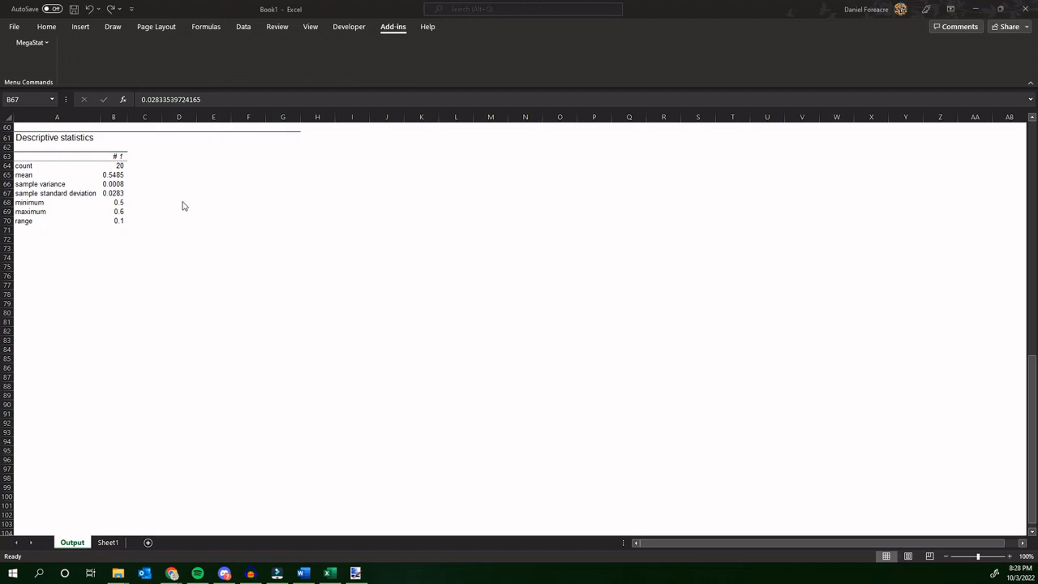
Copy the mean of the descriptive statistics on the Output sheet into cell F2 of Sheet1
click(117, 176)
click(115, 175)
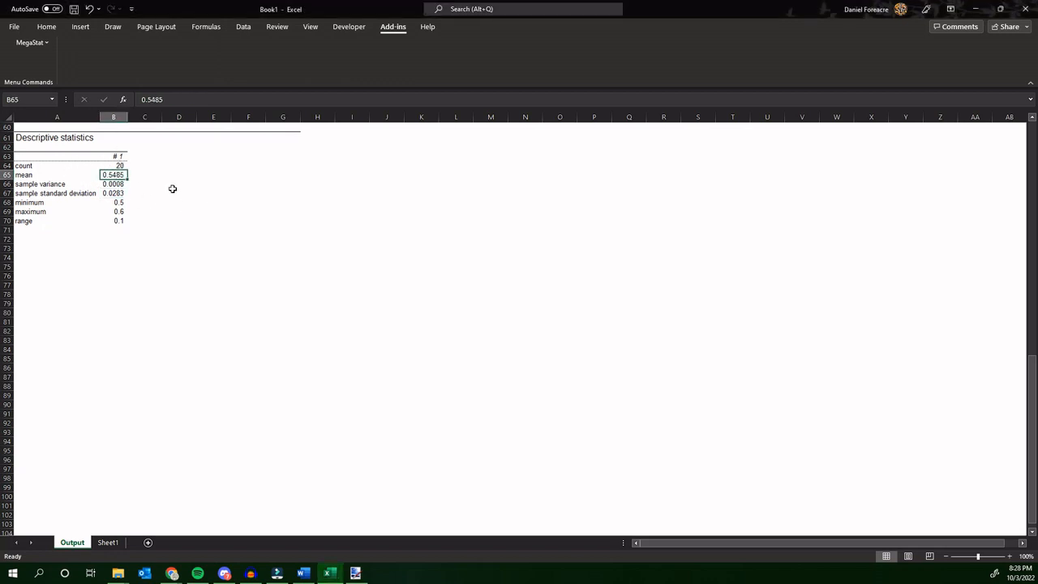
key(ctrl+c)
click(108, 542)
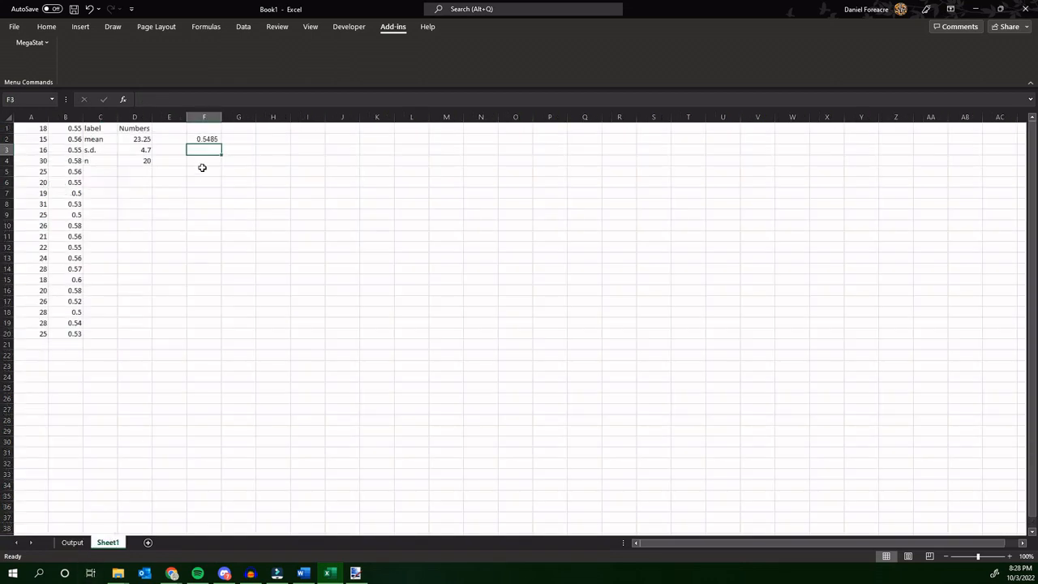
click(207, 139)
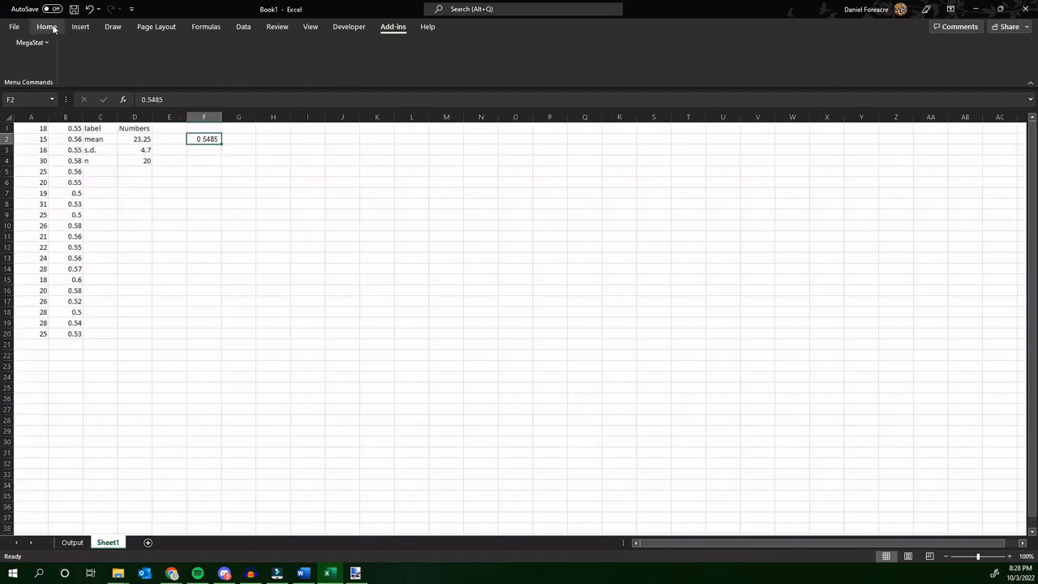
Run the Proportion vs. Hypothesized Value test with observed p .5485, n 20 and the less than alternative
click(32, 43)
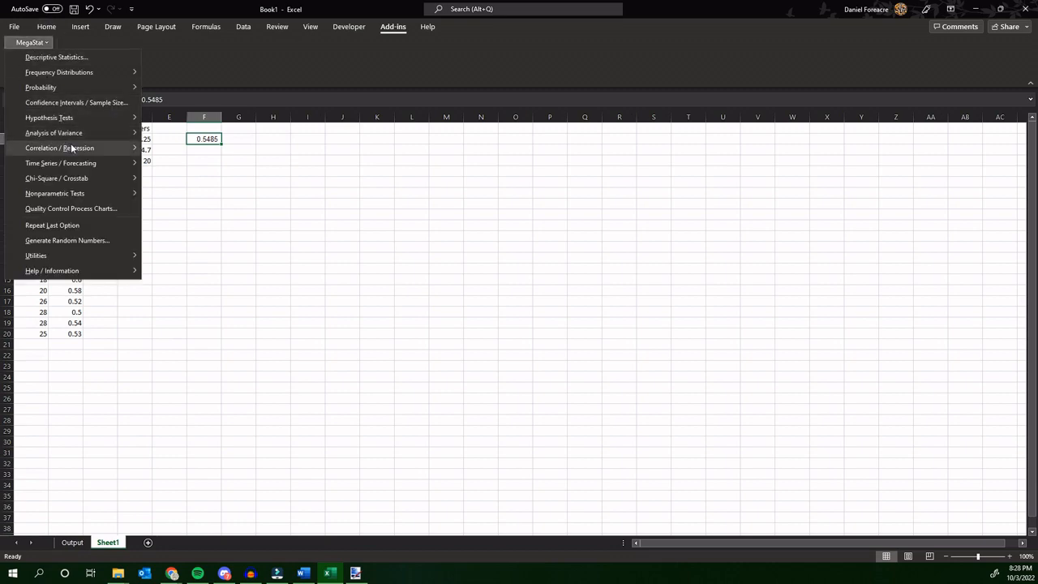
mouse_move(74, 118)
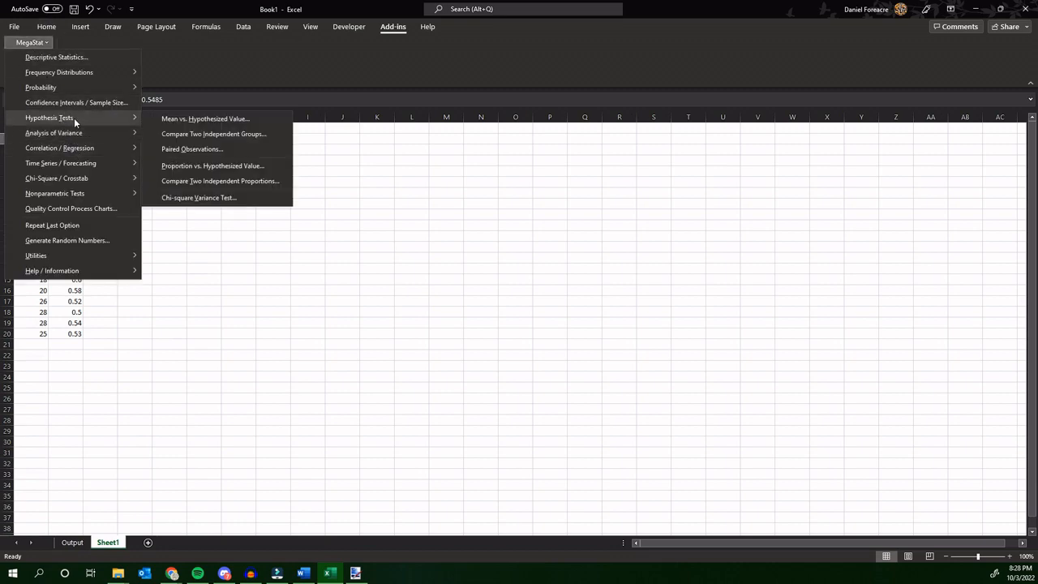
click(198, 165)
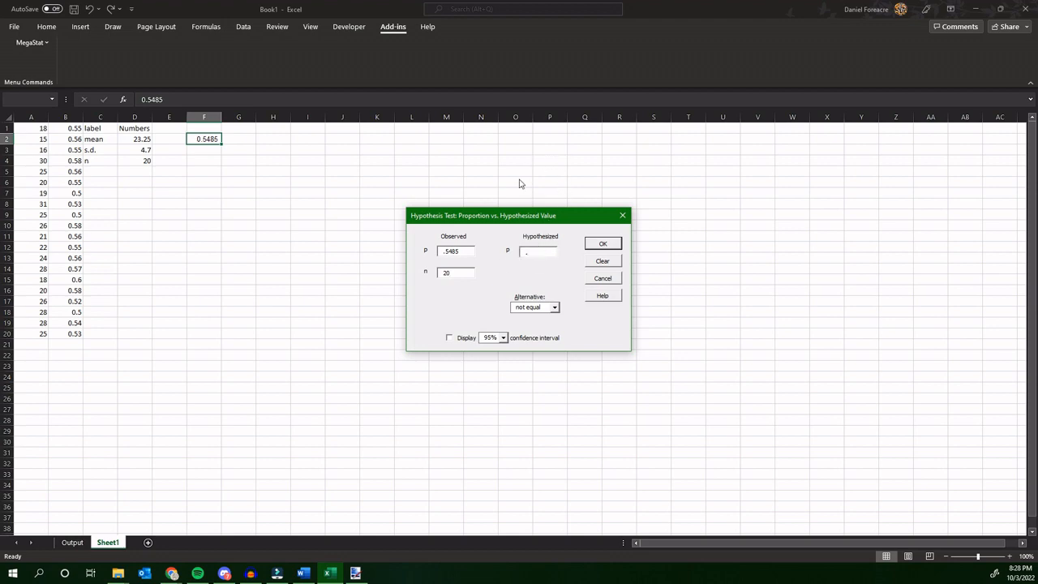
click(554, 307)
click(536, 331)
click(604, 245)
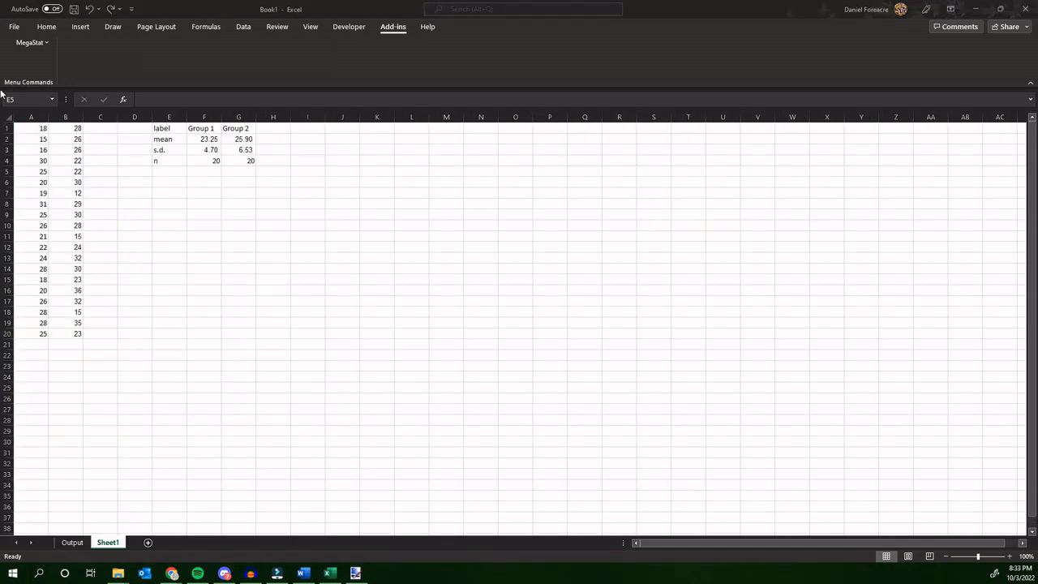
Open MegaStat's Compare Two Independent Groups test and set Group 1 to A1:A20 and Group 2 to B1:B20 on Sheet1
click(35, 43)
mouse_move(76, 118)
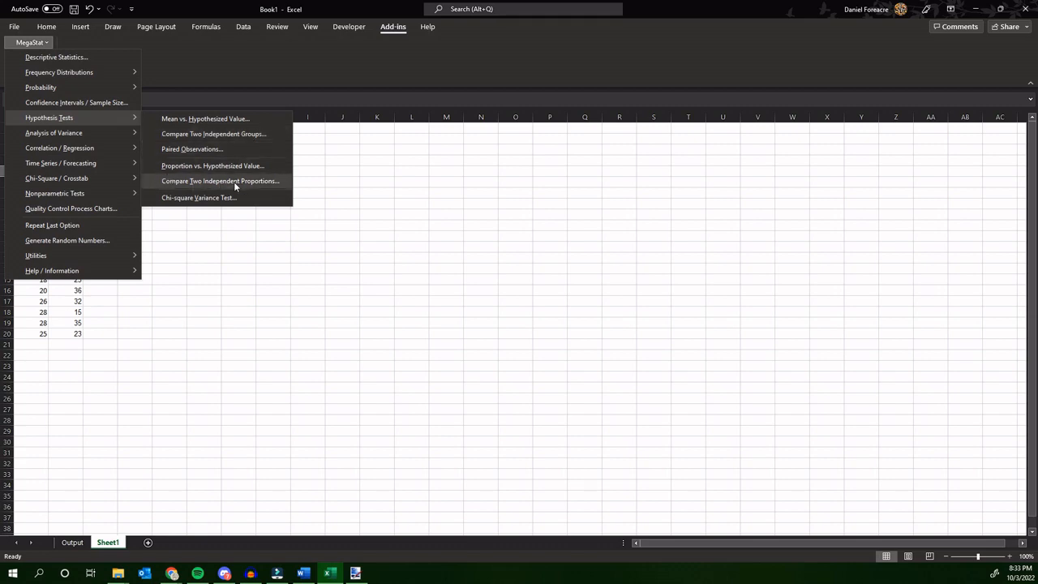
click(204, 136)
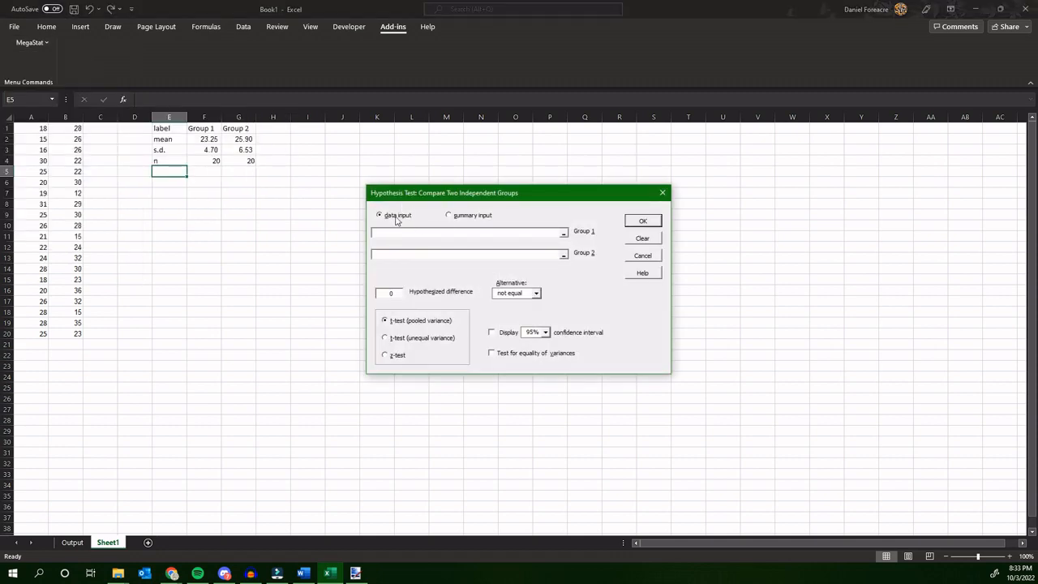
click(563, 235)
drag(44, 129, 42, 329)
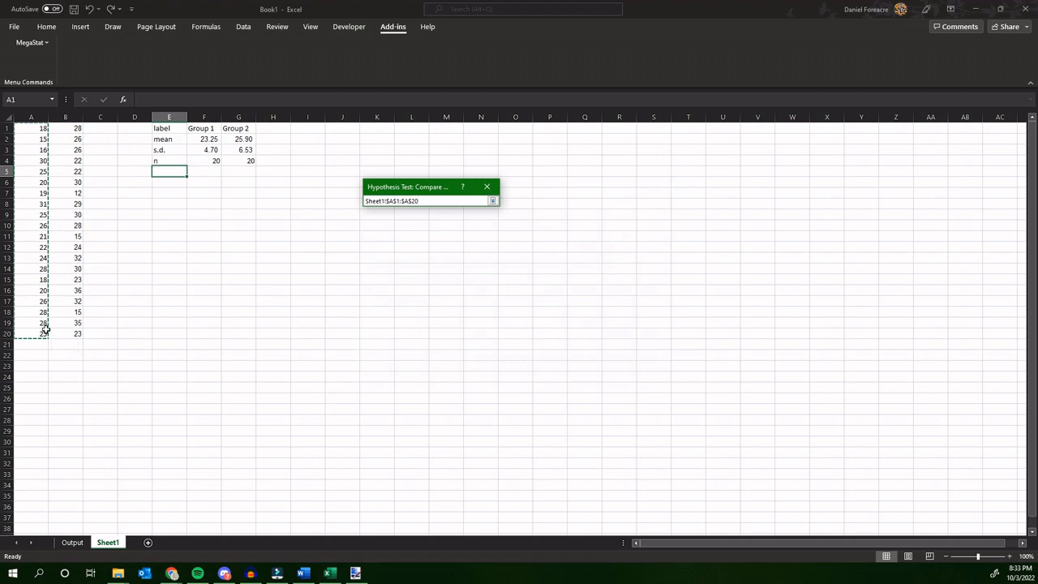
click(493, 201)
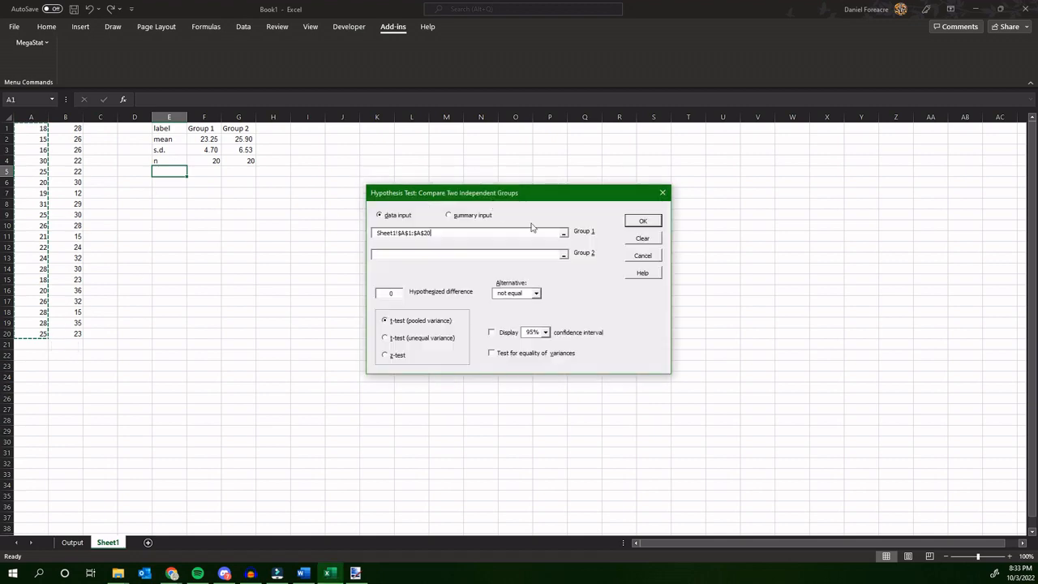
click(563, 257)
drag(69, 128, 68, 333)
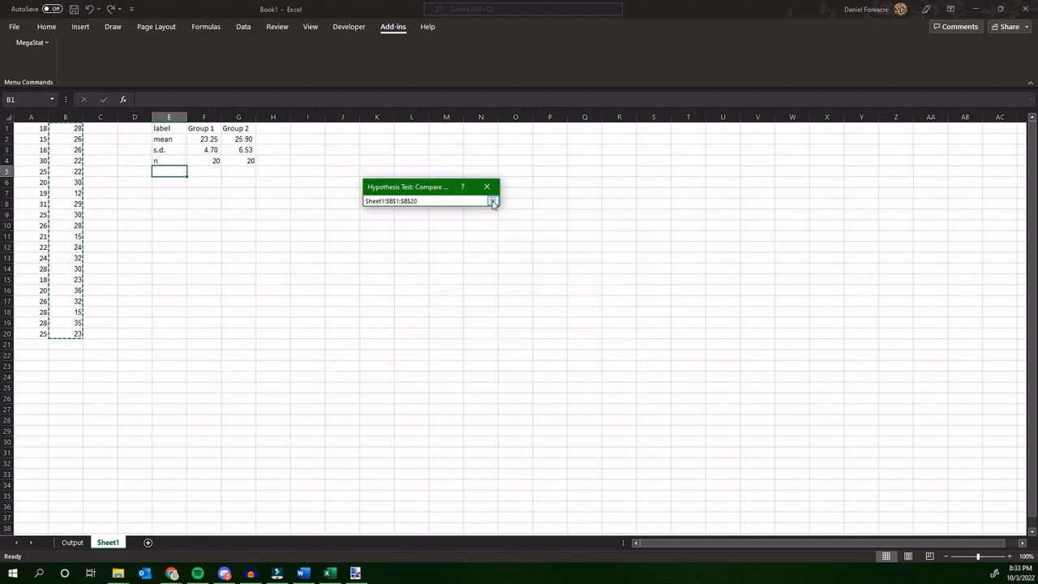
click(493, 202)
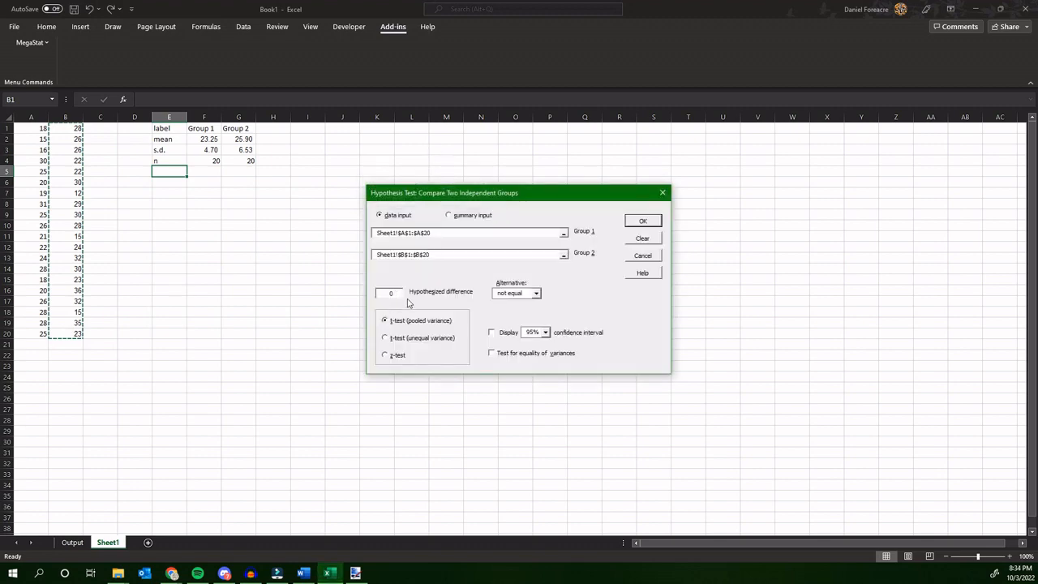
Run the pooled-variance t-test with hypothesized difference 0 and the not equal alternative, and select the t statistic in the output
click(525, 294)
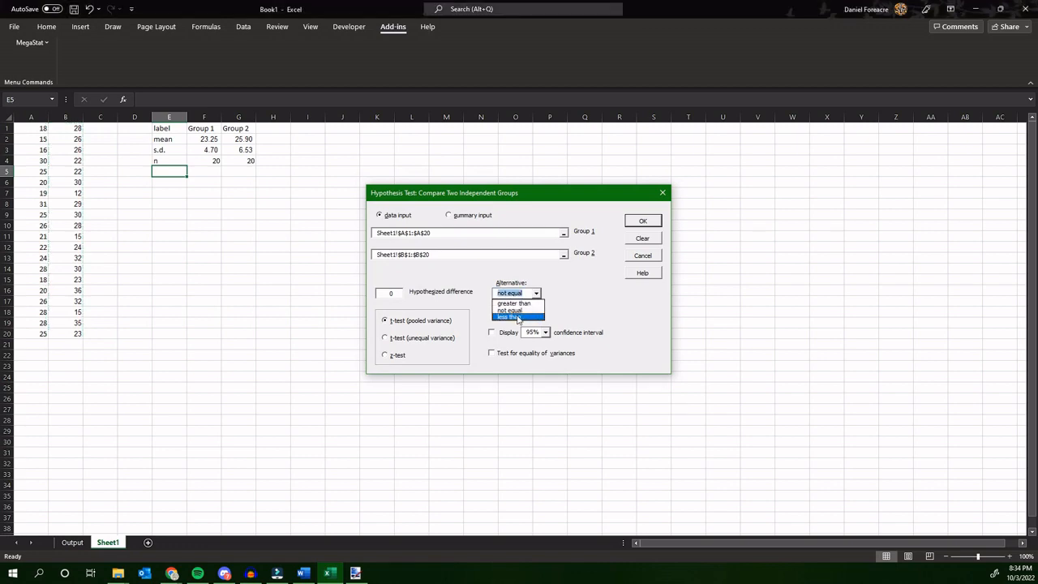
click(520, 310)
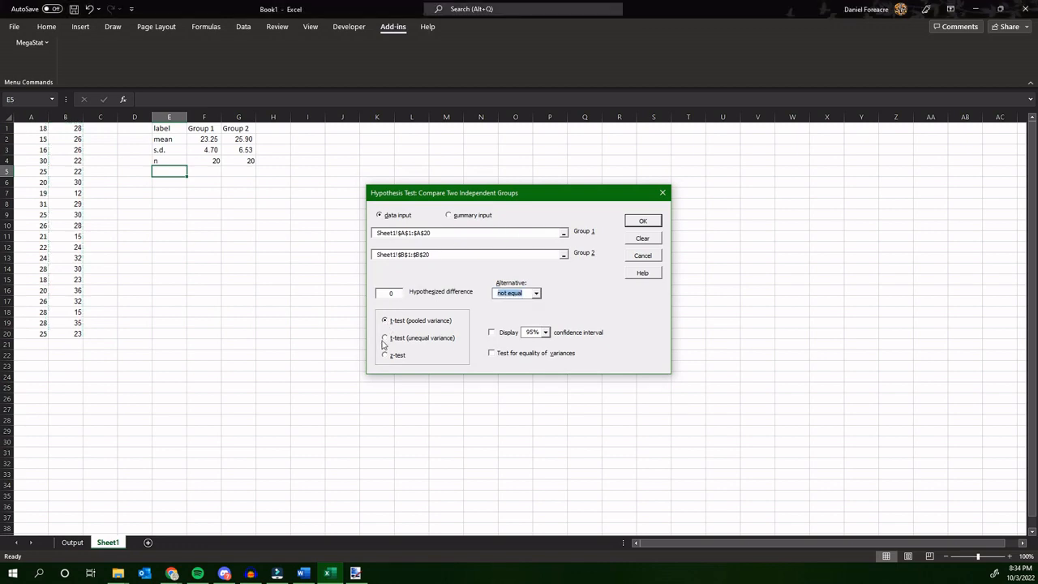
click(643, 223)
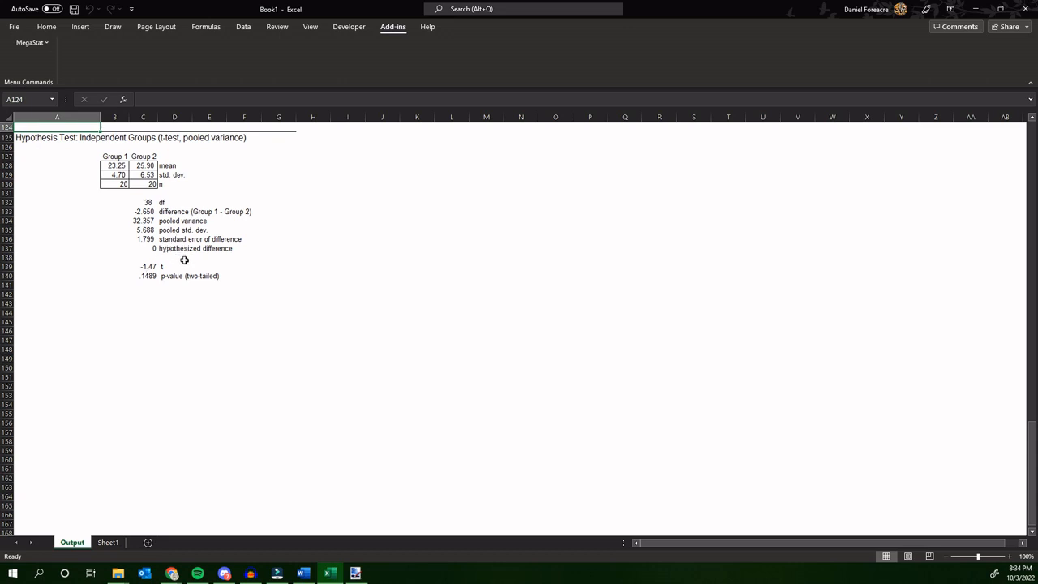
click(149, 266)
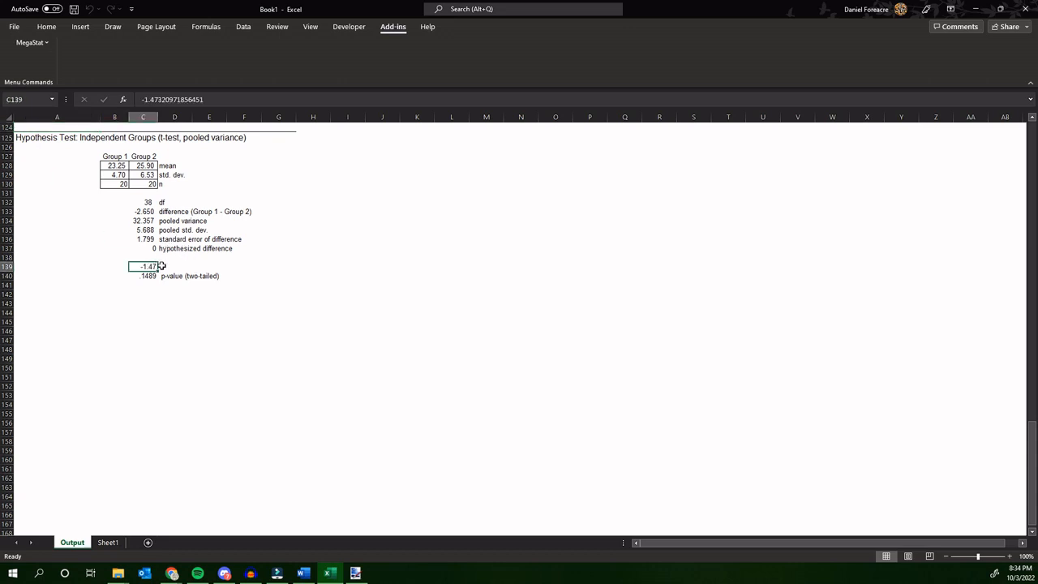
Examine the two-tailed p-value in the t-test output, and the Group 1 label, mean, s.d. and n in F1:F4 of Sheet1
click(146, 279)
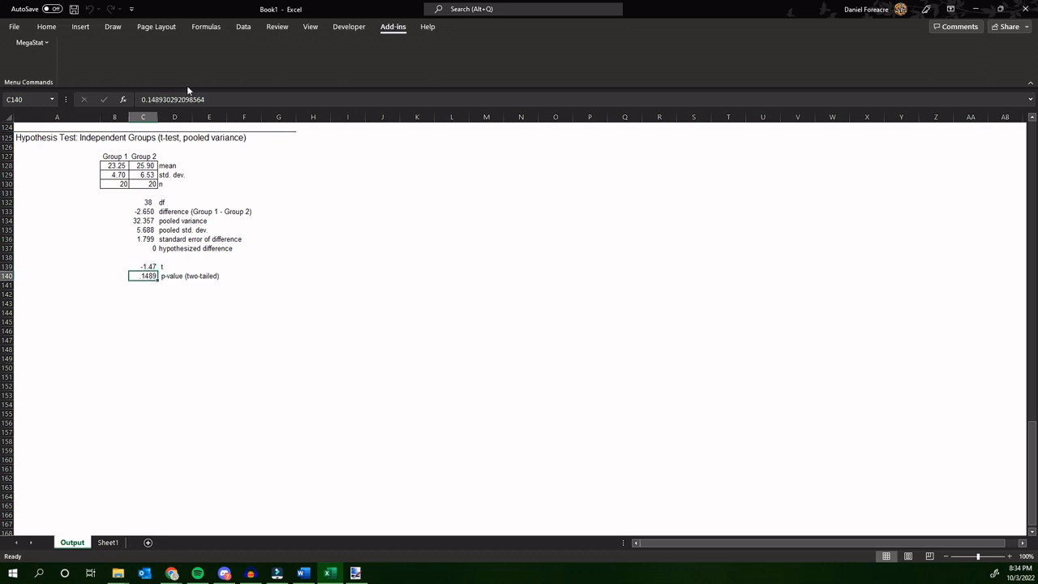
click(31, 43)
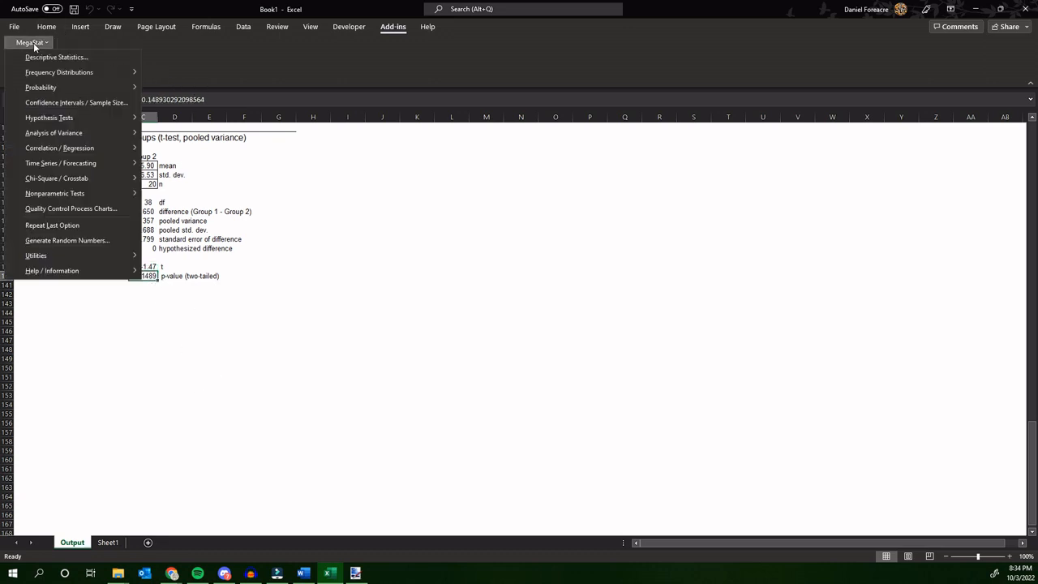
click(32, 42)
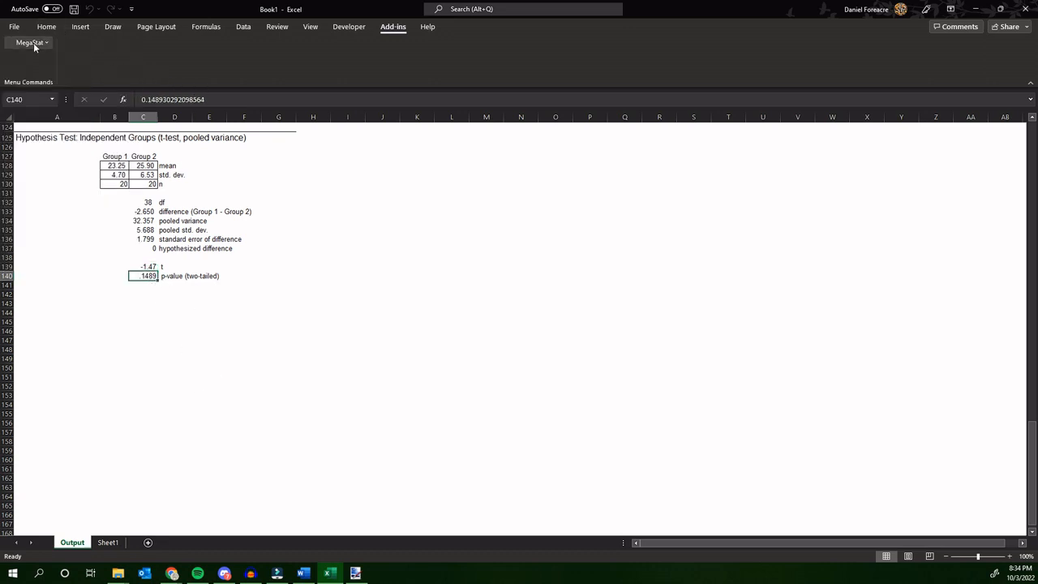
click(108, 542)
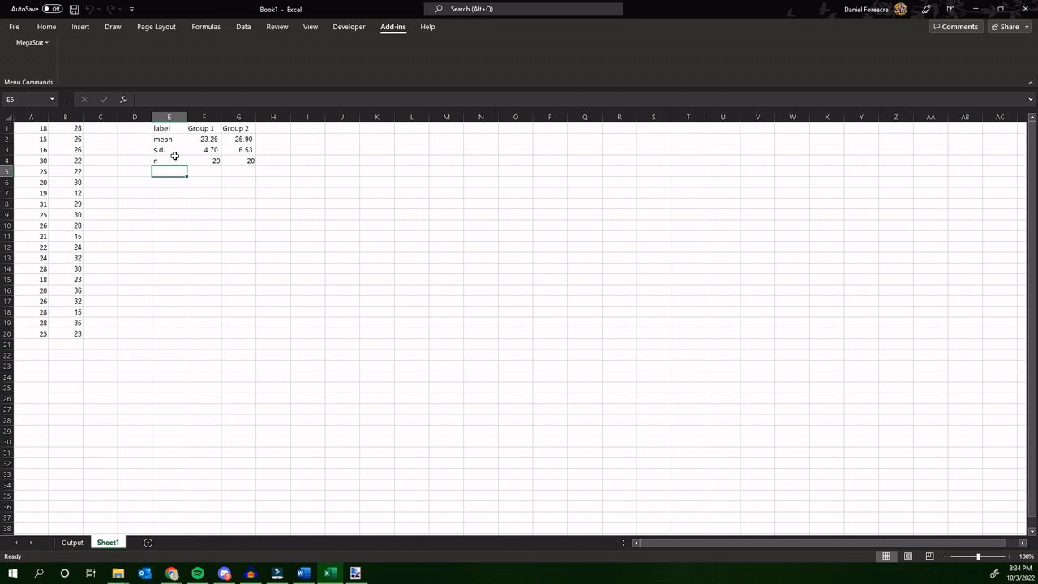
click(208, 128)
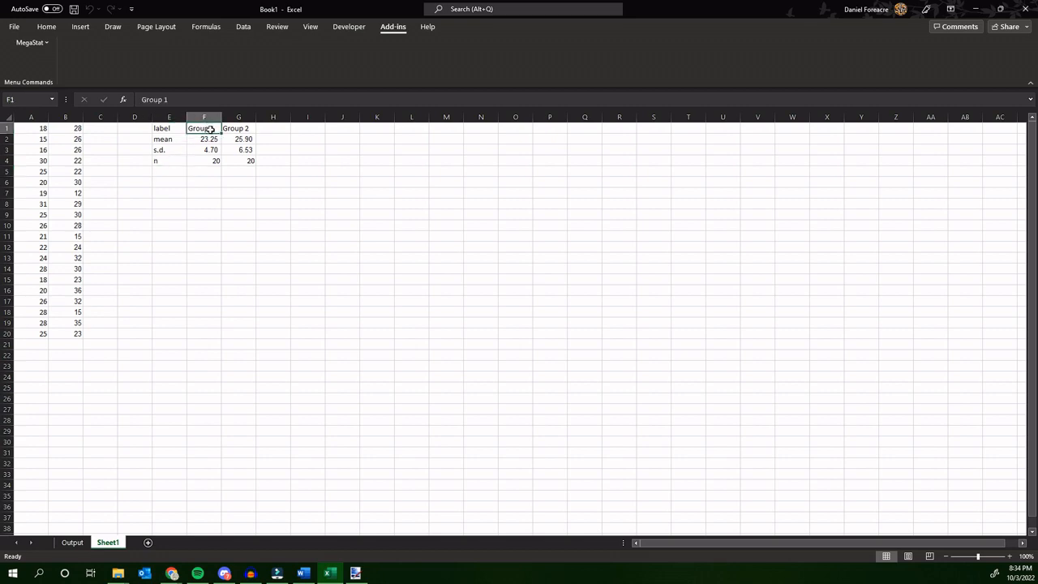
click(208, 138)
click(213, 150)
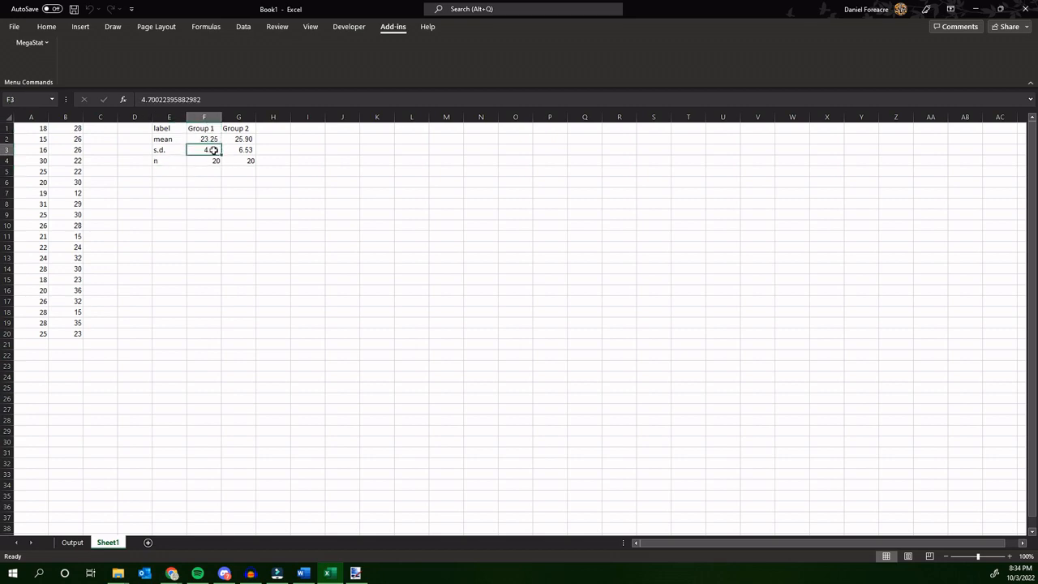
click(218, 160)
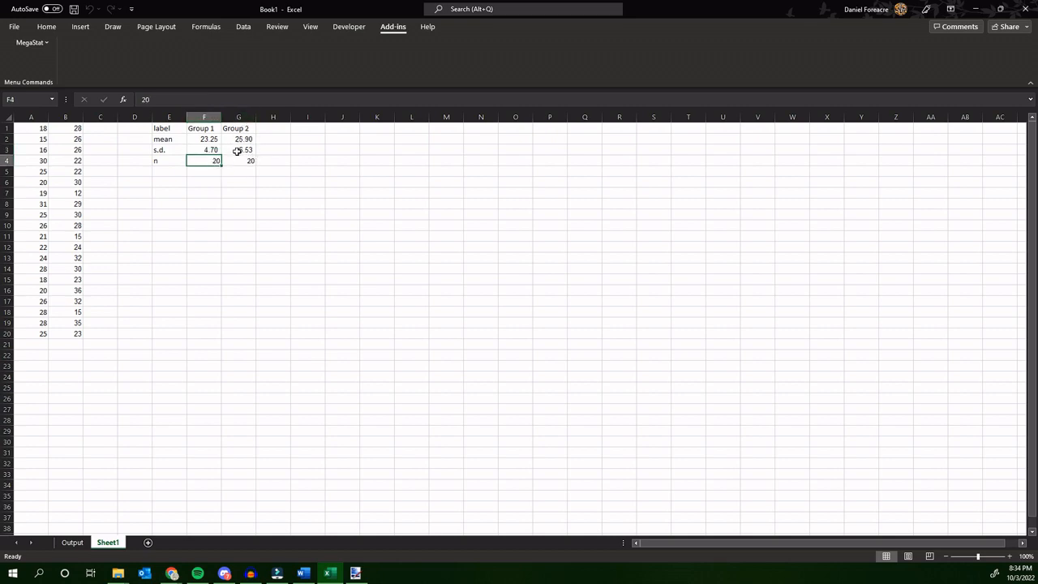
Open MegaStat's Compare Two Independent Groups test, switch it to summary input and set Group 1 to F1:F4 on Sheet1
click(31, 43)
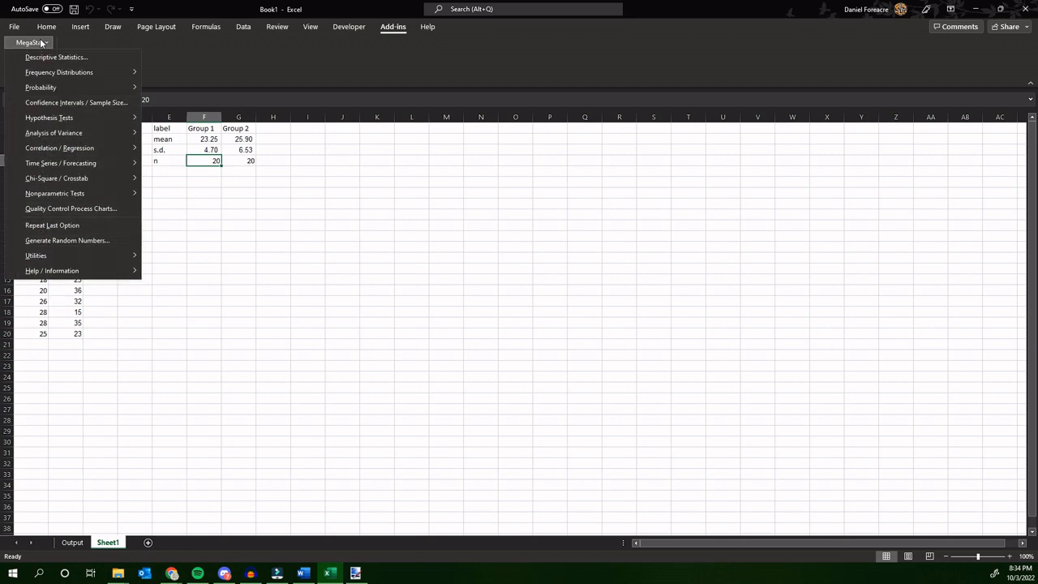
mouse_move(73, 124)
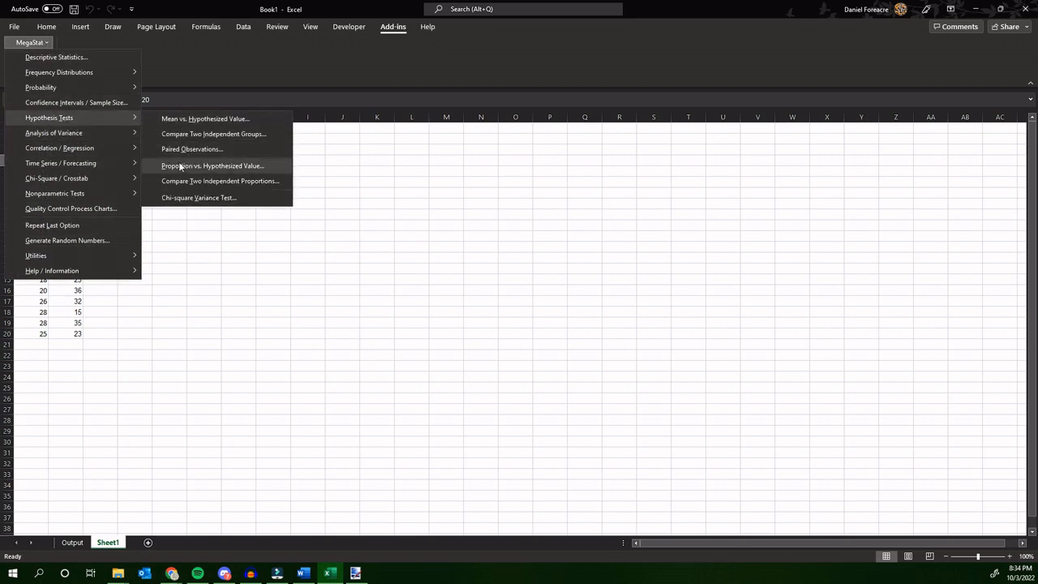
click(212, 135)
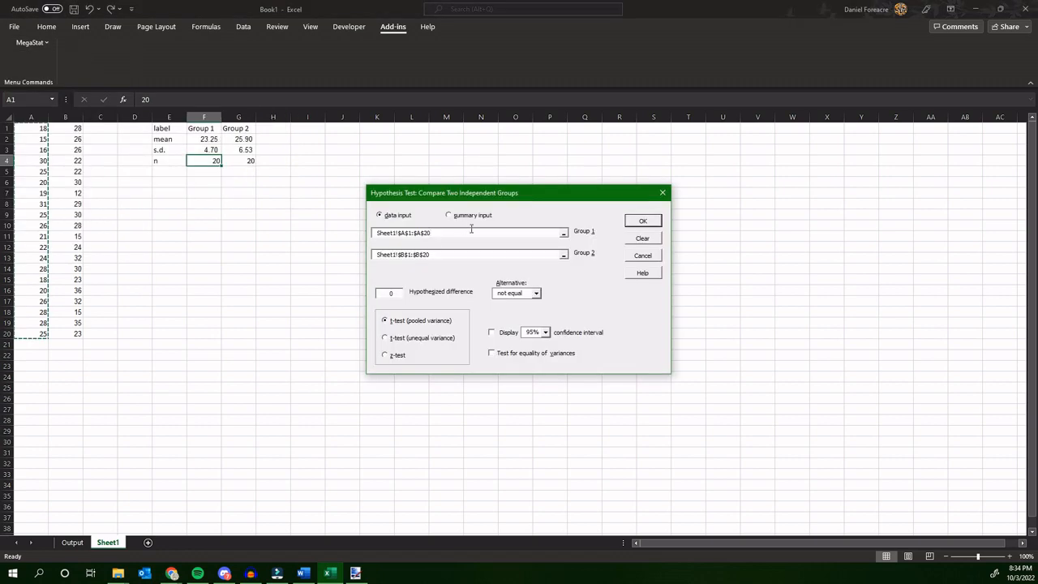
click(450, 216)
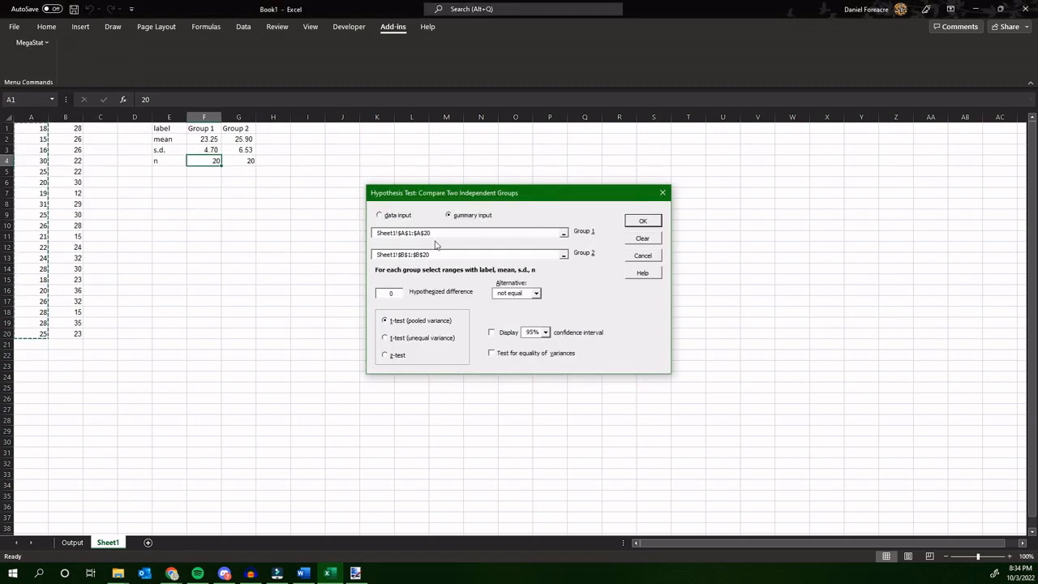
click(564, 233)
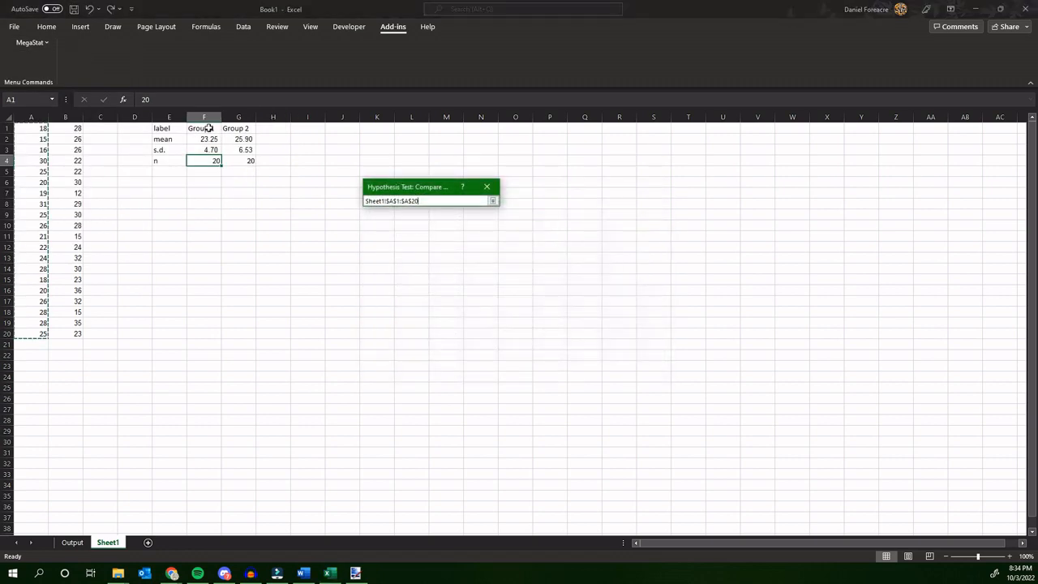
drag(206, 128, 209, 161)
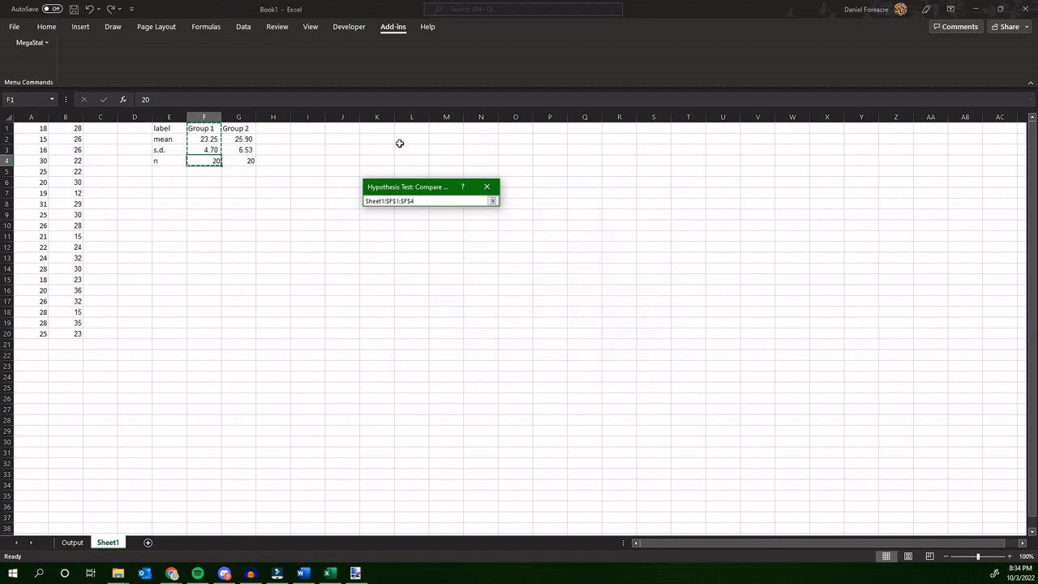
click(492, 200)
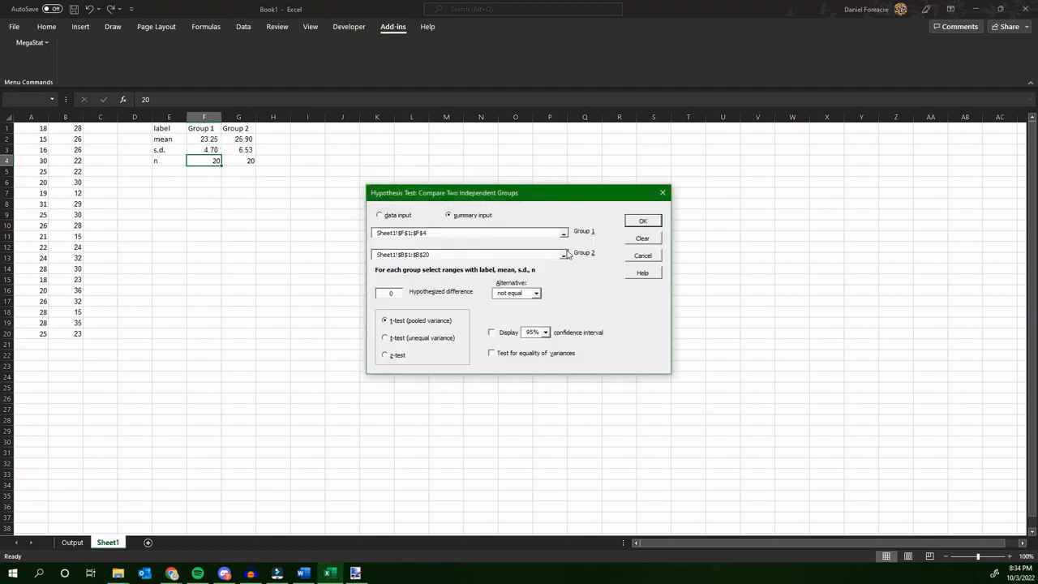
Set Group 2 to G1:G4, run the pooled-variance t-test with the not equal alternative, and compare its output with the previous test
click(563, 256)
drag(242, 128, 245, 162)
click(492, 200)
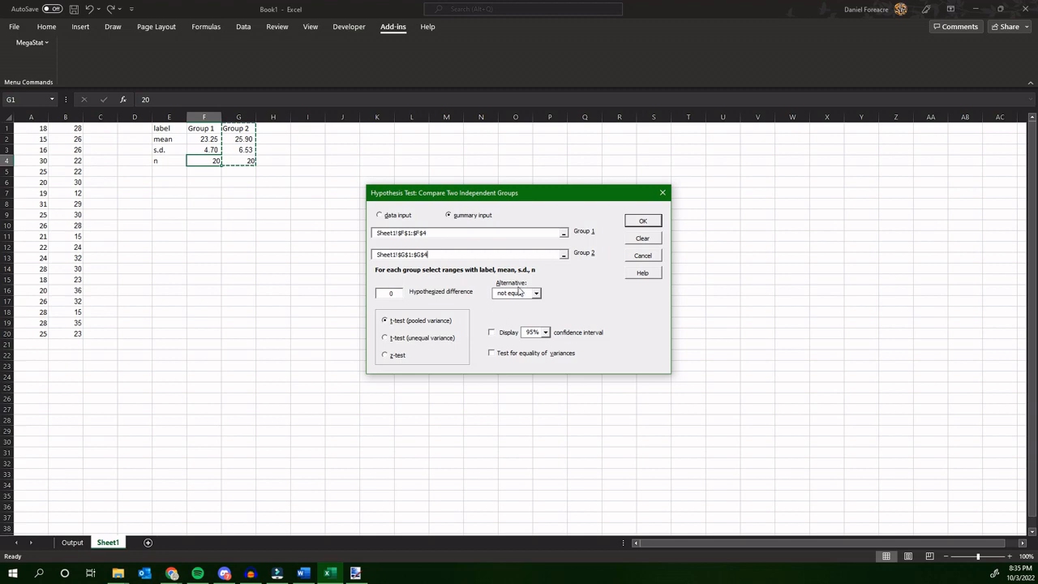
click(641, 223)
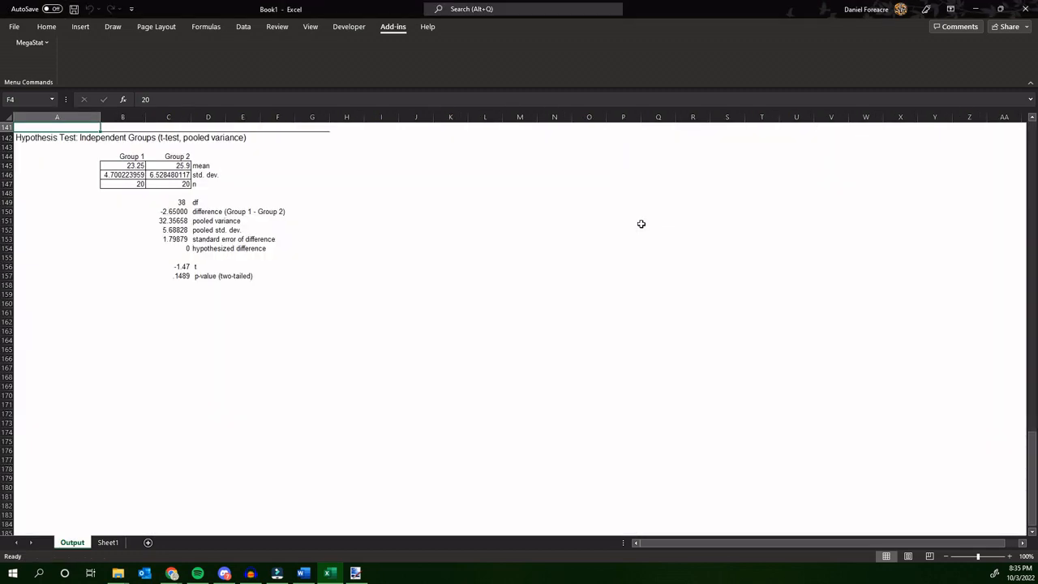
scroll(185, 279, up, 4)
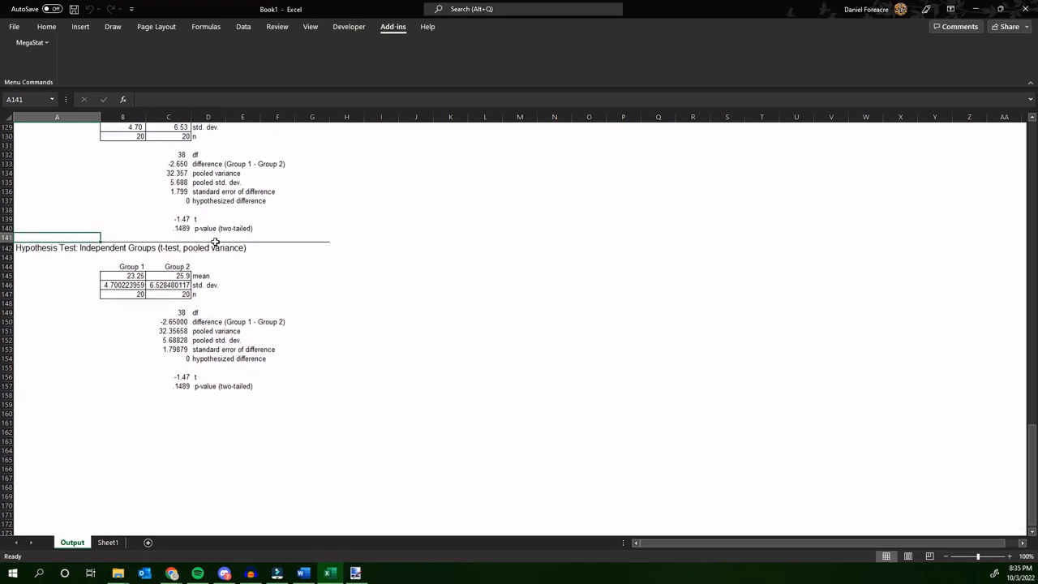
scroll(170, 373, down, 3)
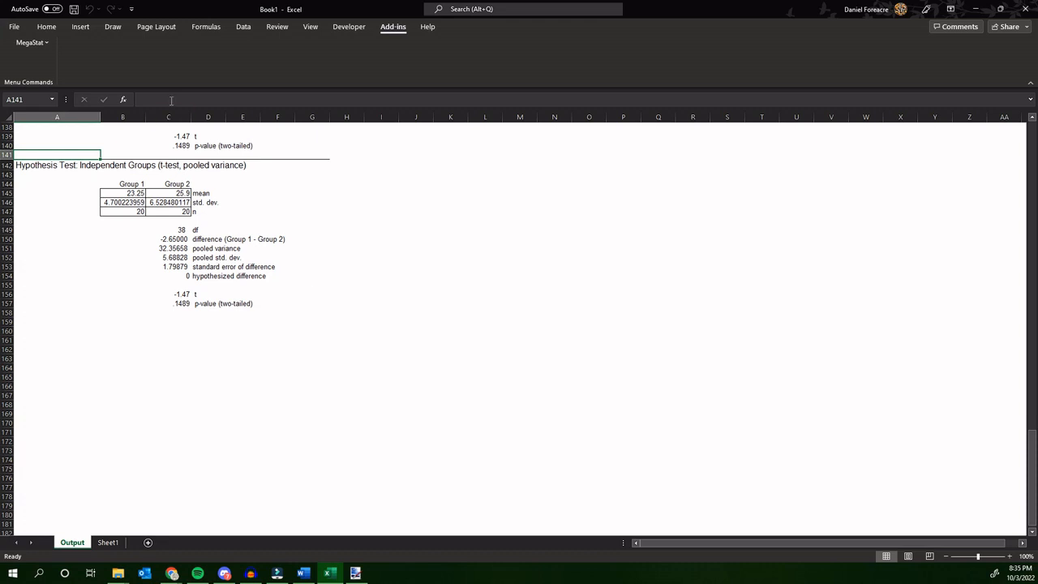
Run the Compare Two Independent Proportions test with p .6, n 100 versus p .68, n 1000, hypothesized difference 0 and the not equal alternative
click(34, 43)
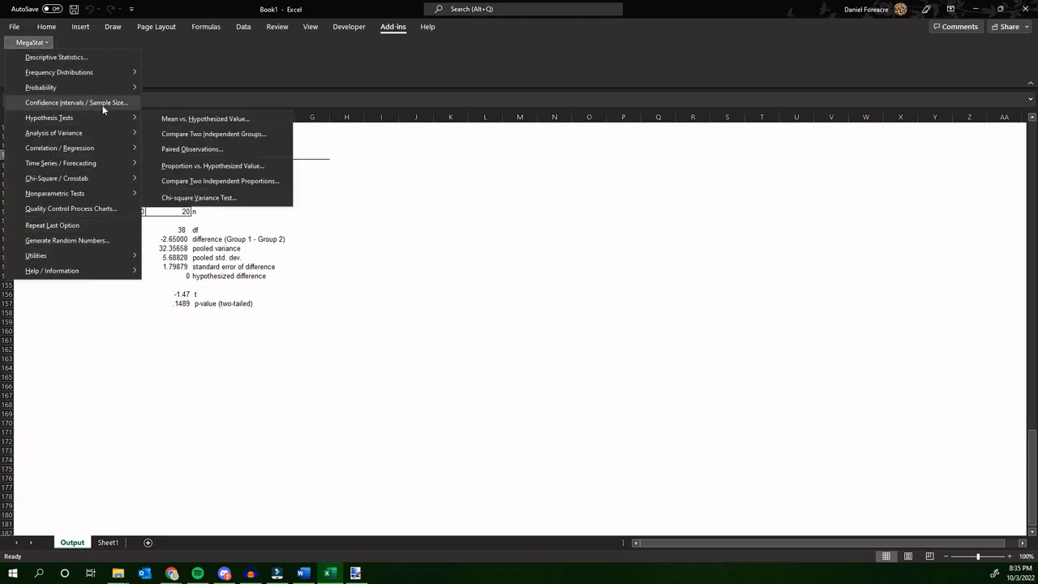
mouse_move(79, 117)
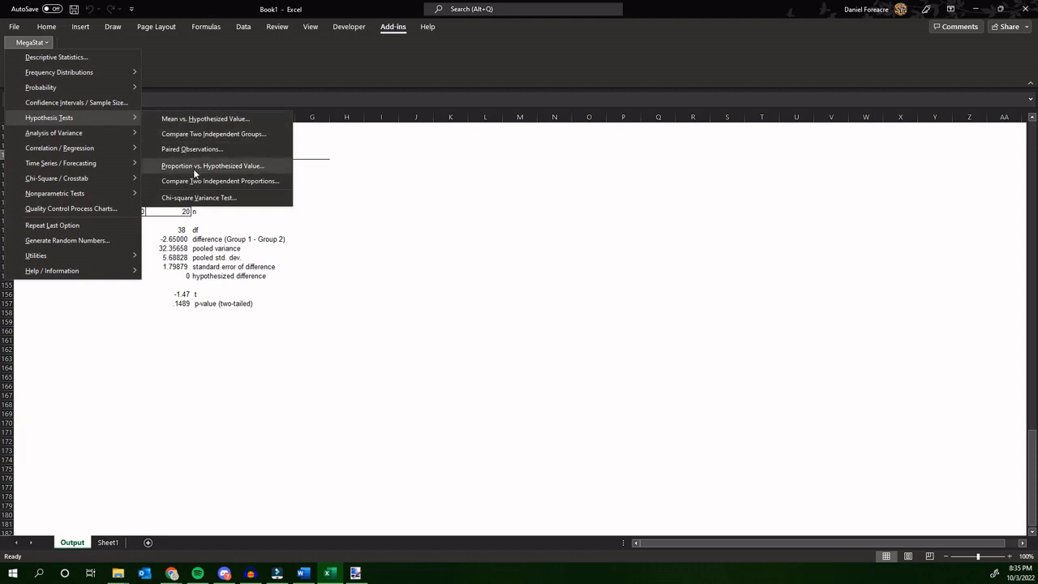
click(216, 183)
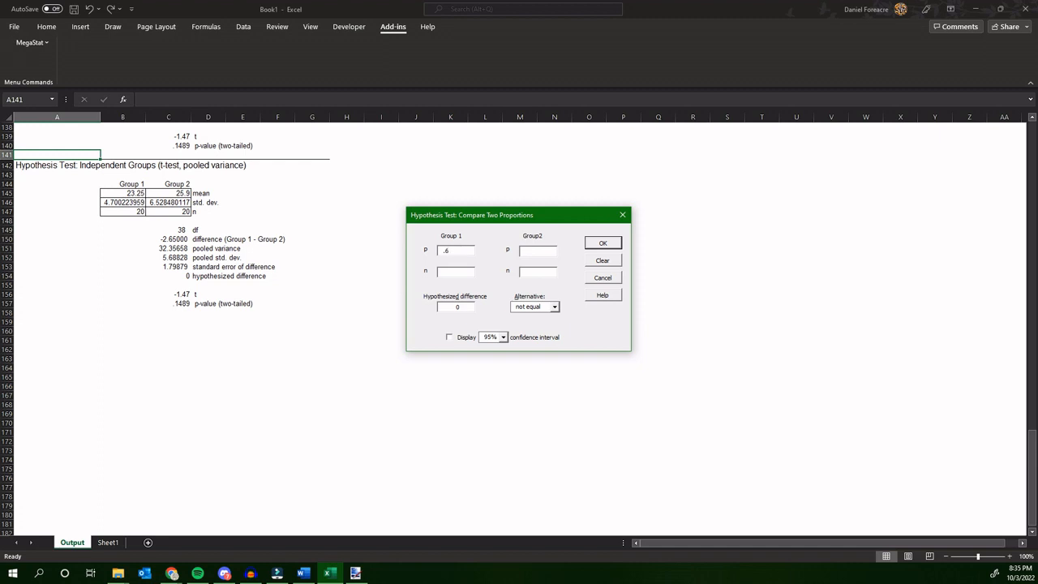
click(539, 248)
click(544, 308)
click(543, 309)
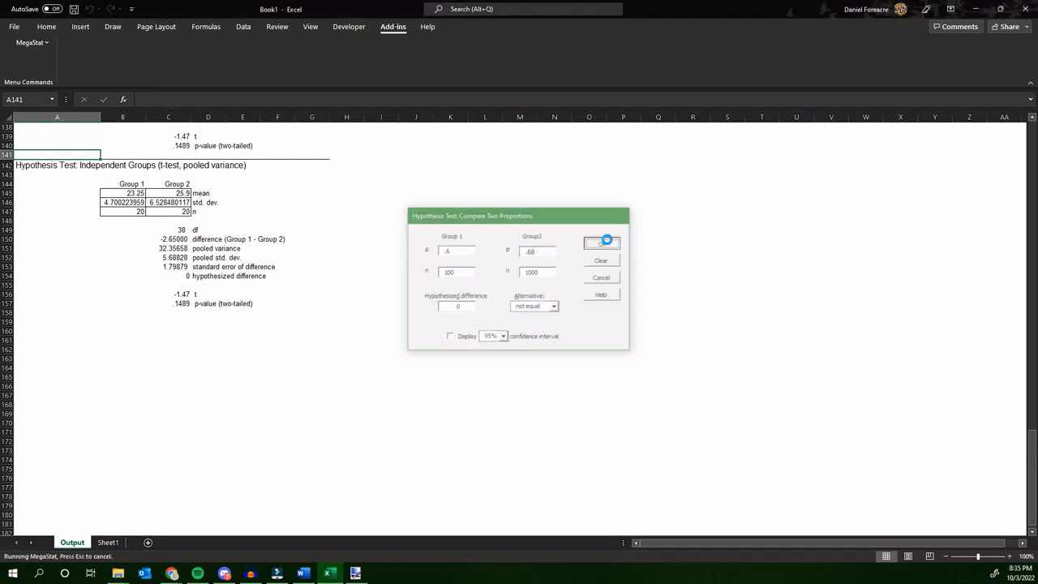
click(604, 243)
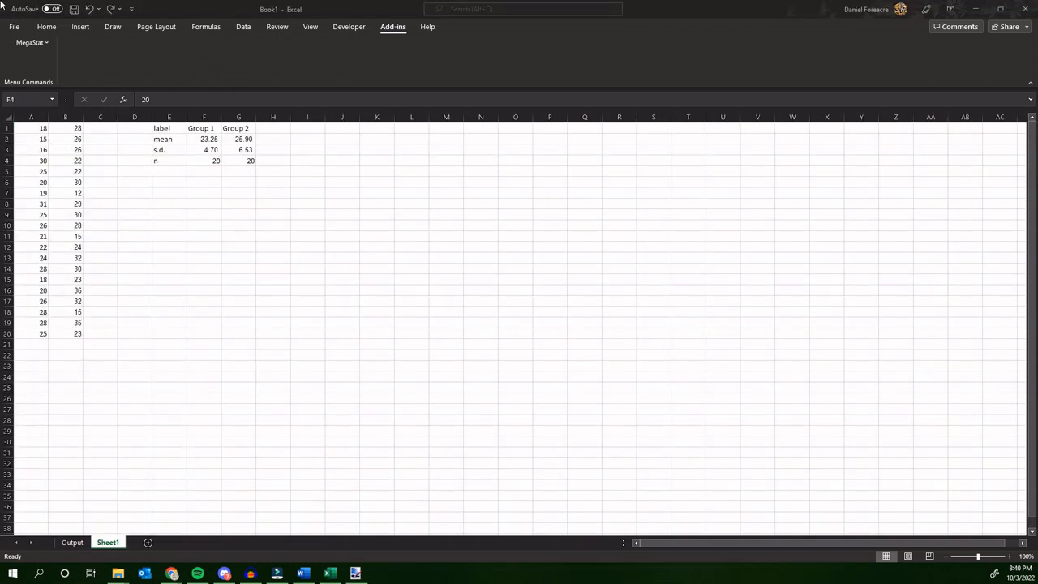
Run the Paired Observations t-test on Sheet1's A1:A20 and B1:B20 with hypothesized difference 0 and the not equal alternative
click(24, 42)
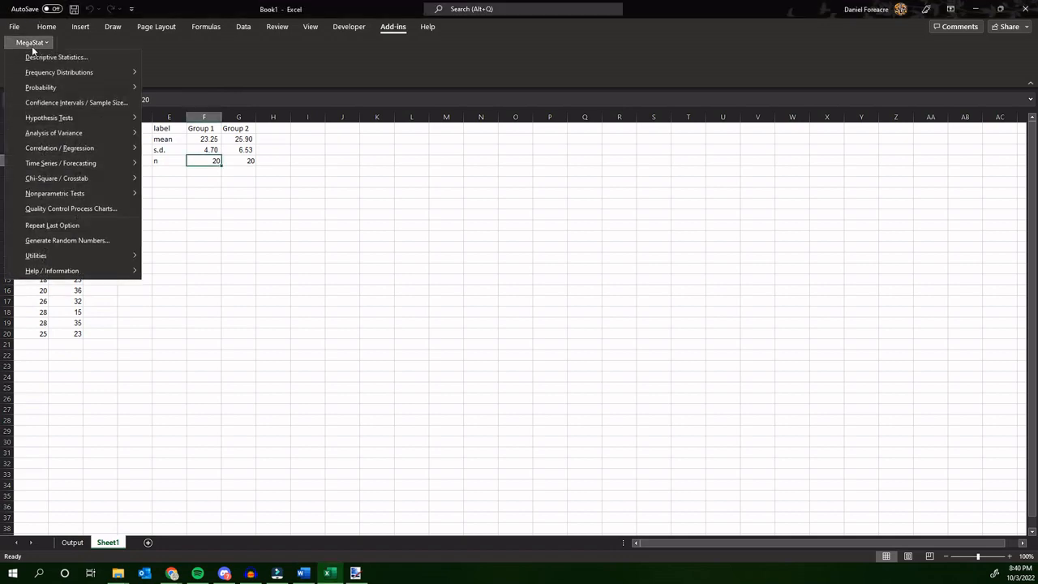
mouse_move(64, 119)
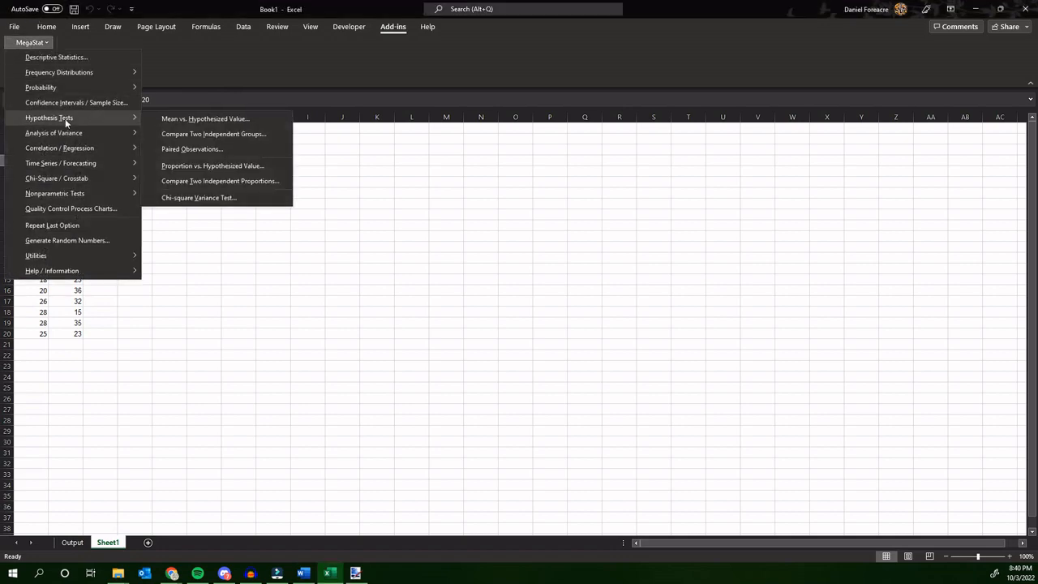
click(189, 150)
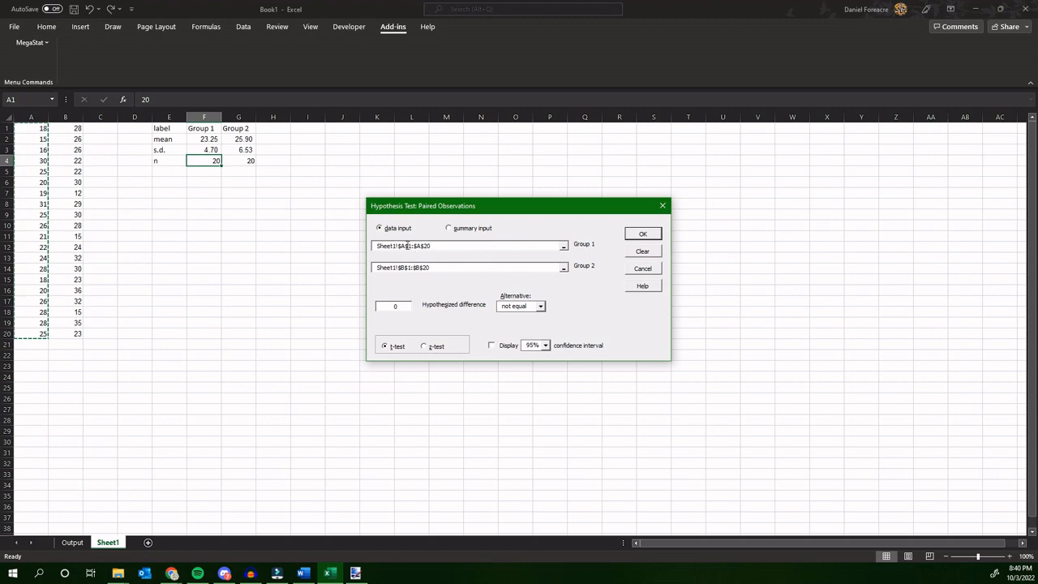
click(564, 246)
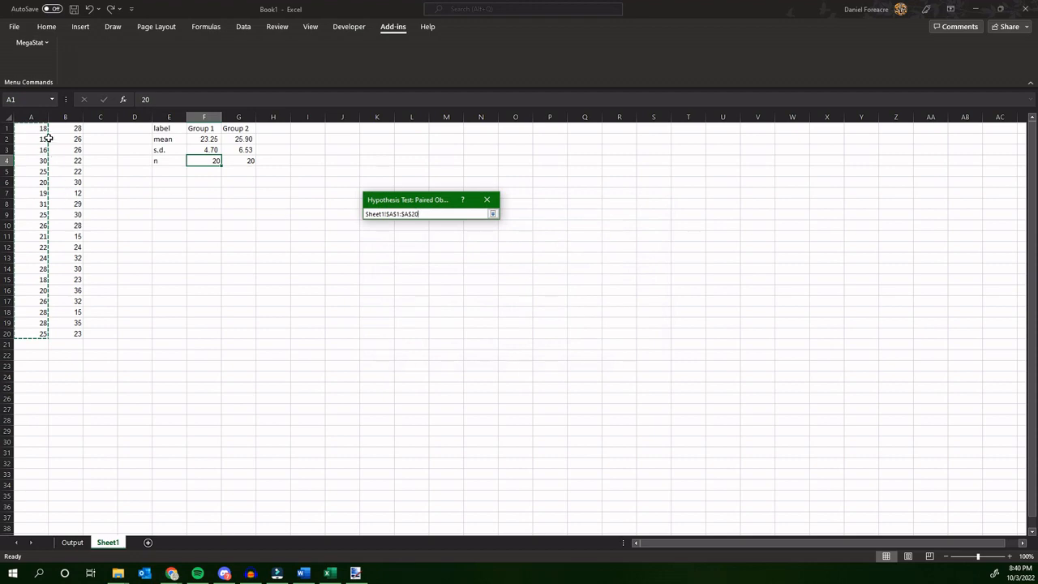
click(492, 213)
click(564, 268)
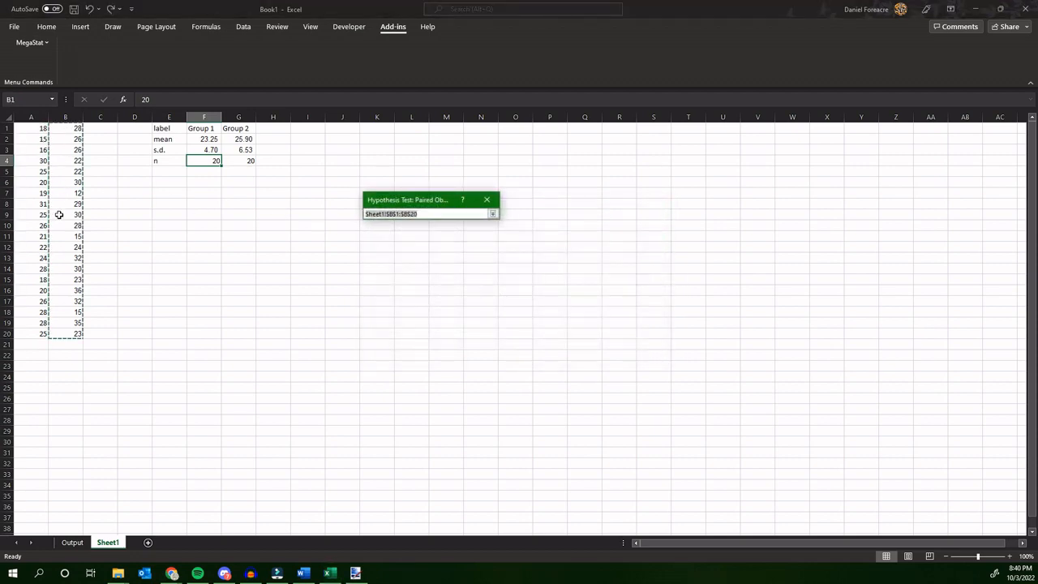
click(493, 214)
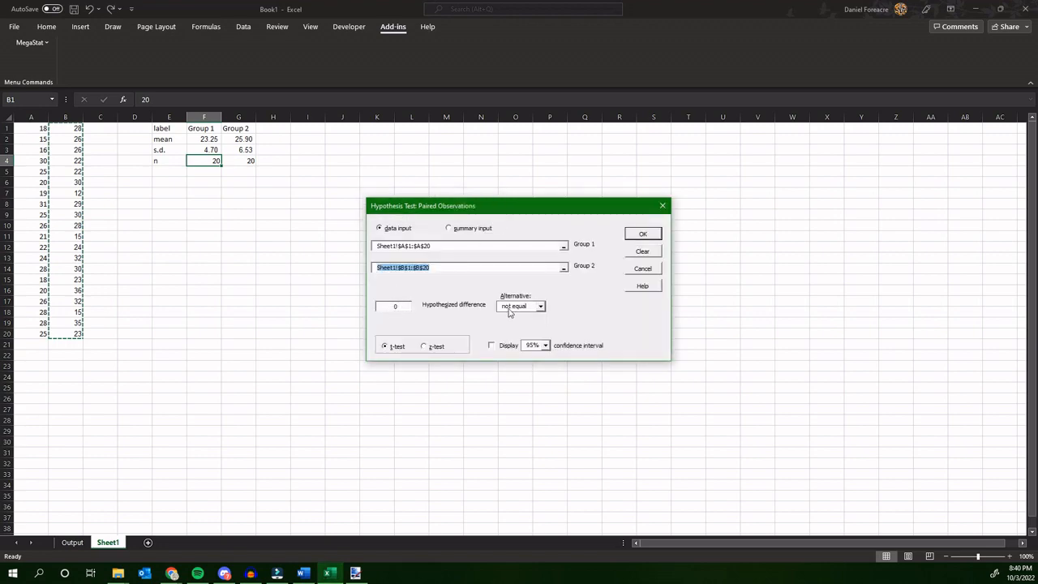
click(642, 235)
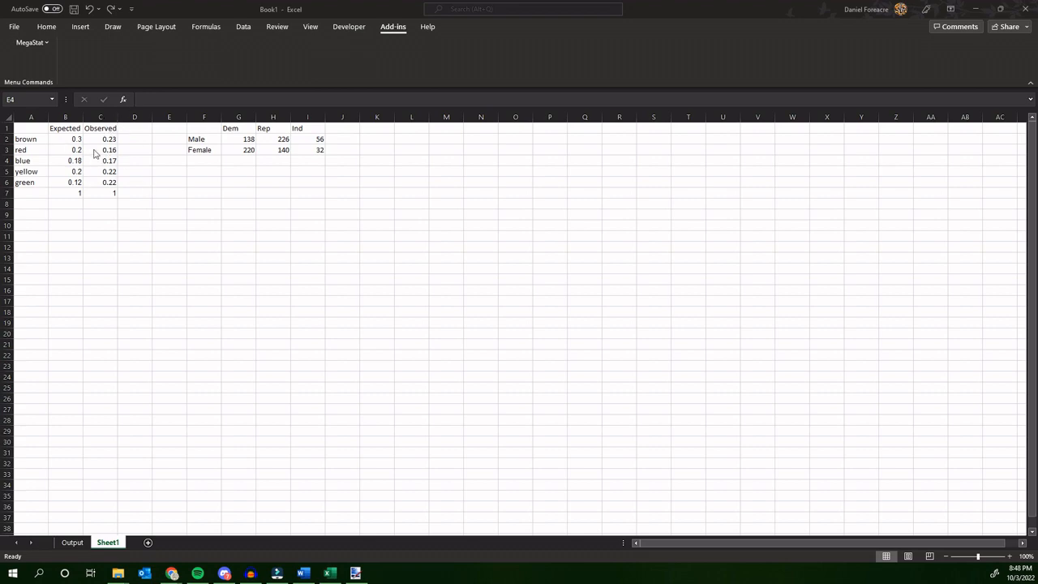
Open MegaStat's Goodness of Fit Test and set the observed values to C2:C6 on Sheet1
click(35, 45)
click(35, 45)
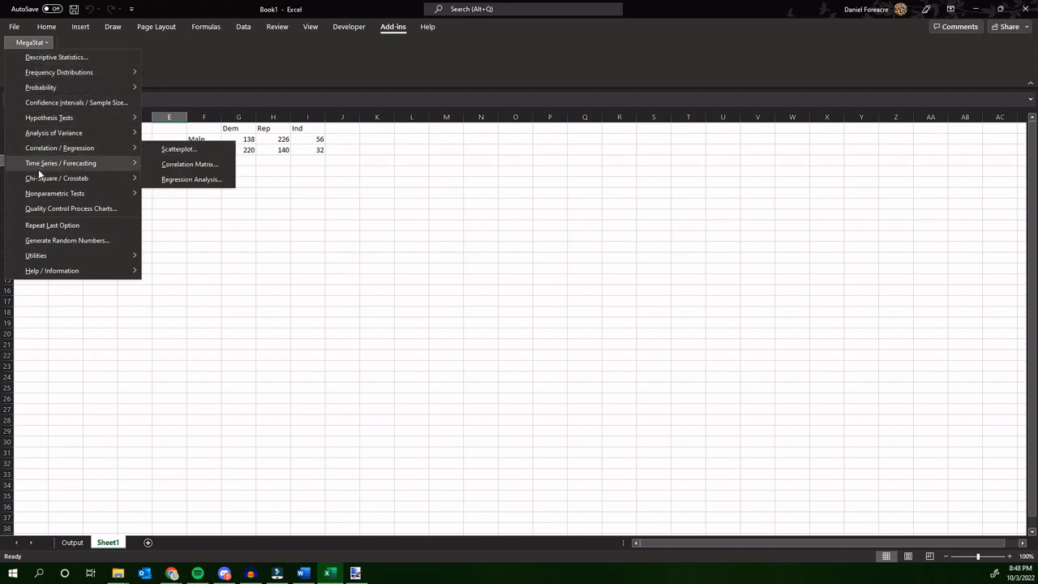
mouse_move(41, 185)
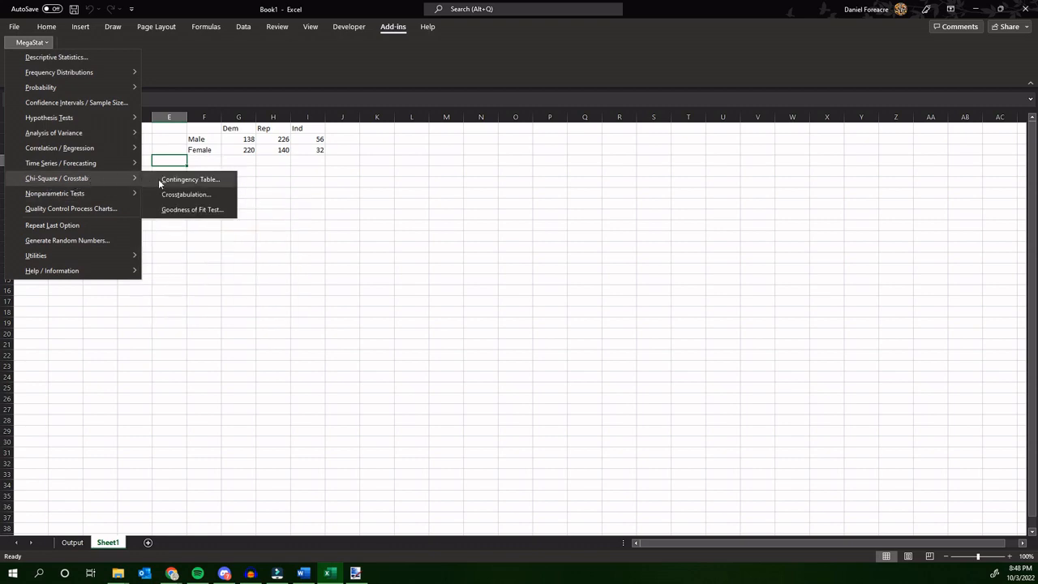
click(191, 210)
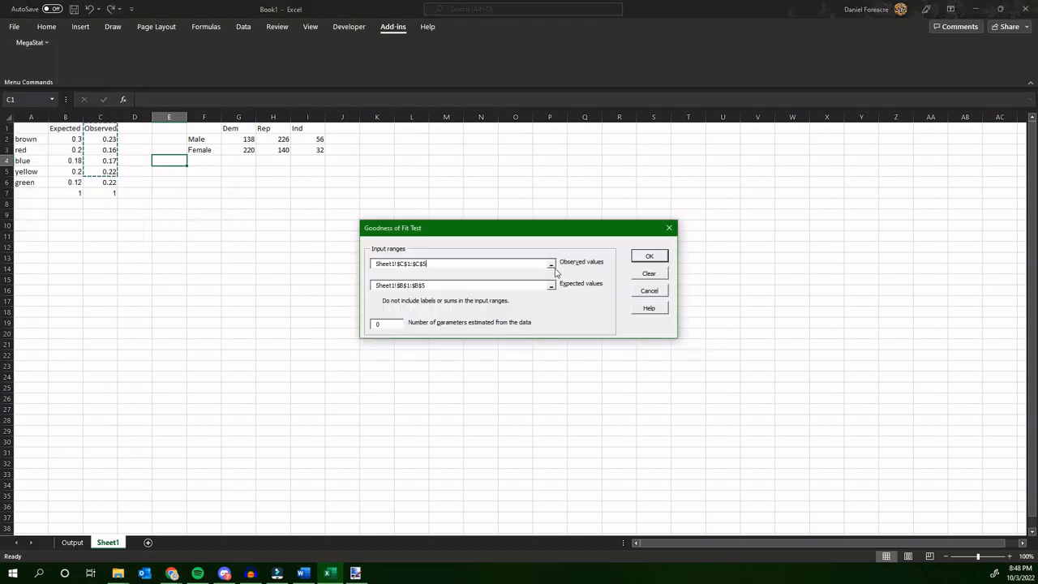
click(102, 138)
drag(102, 138, 112, 183)
Set the expected values to B2:B6 and run the Goodness of Fit Test with 0 parameters estimated from the data
click(552, 286)
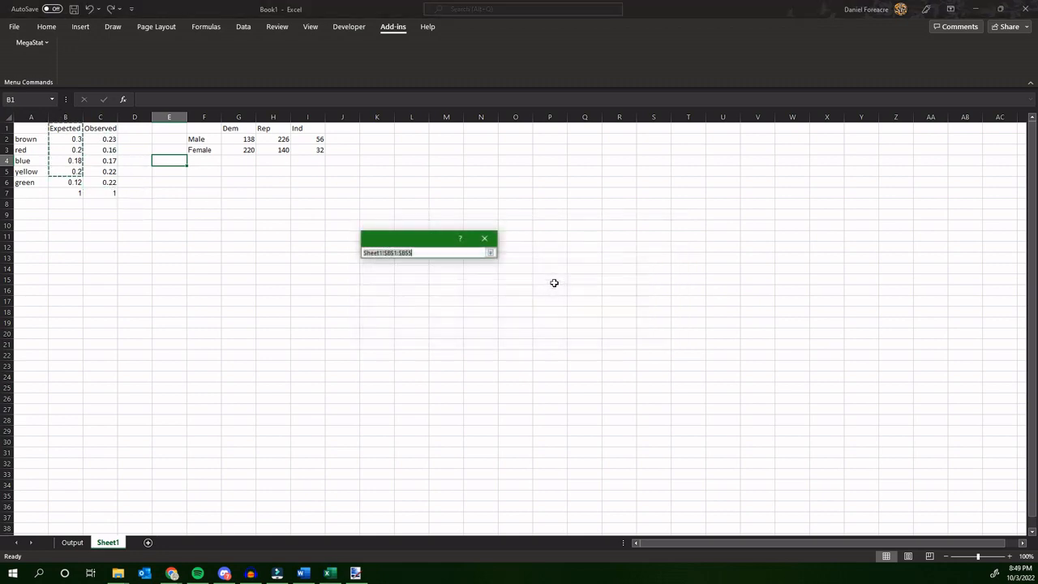
drag(71, 138, 73, 180)
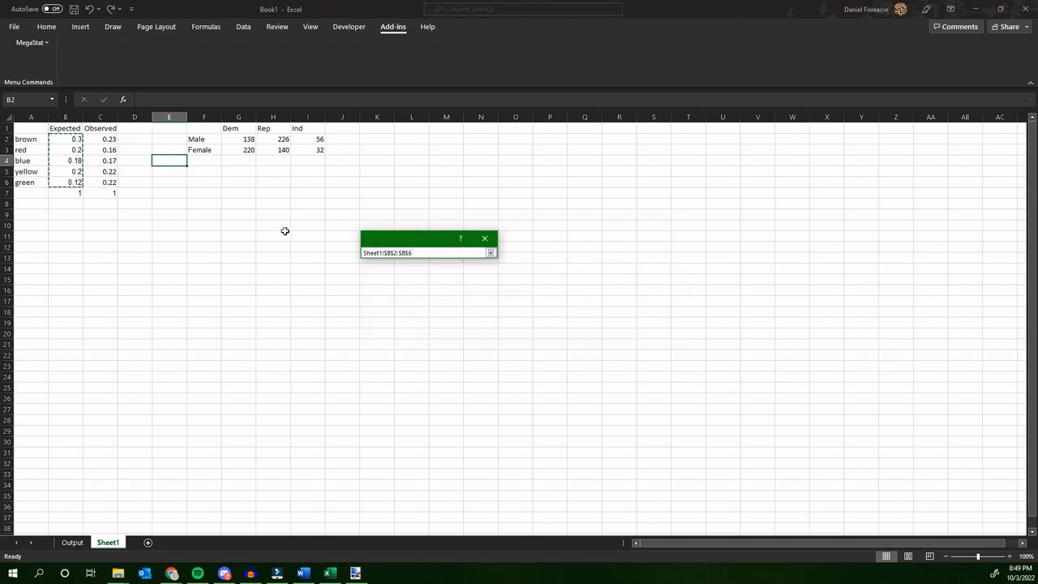
click(489, 253)
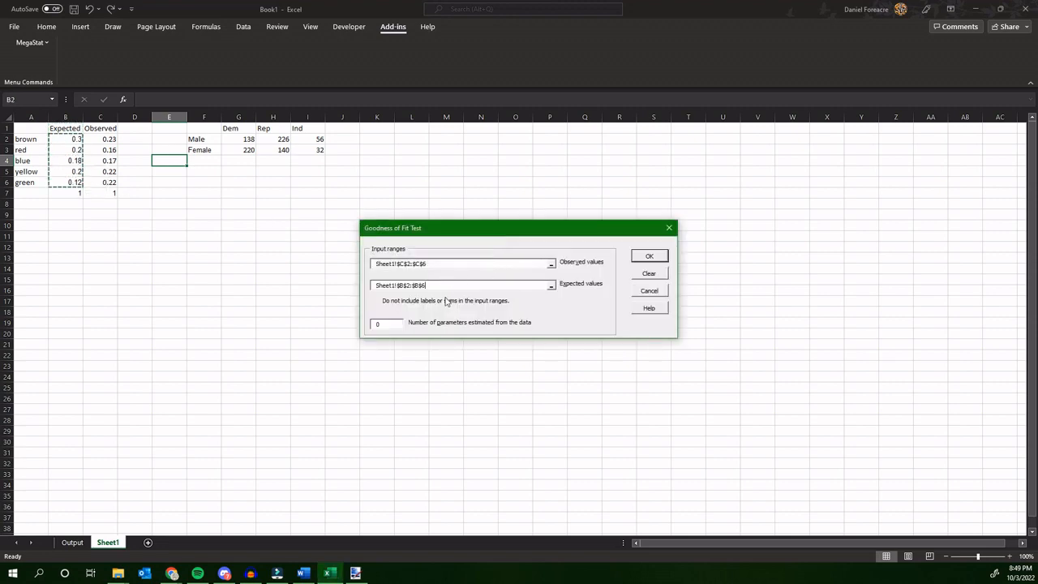
click(649, 257)
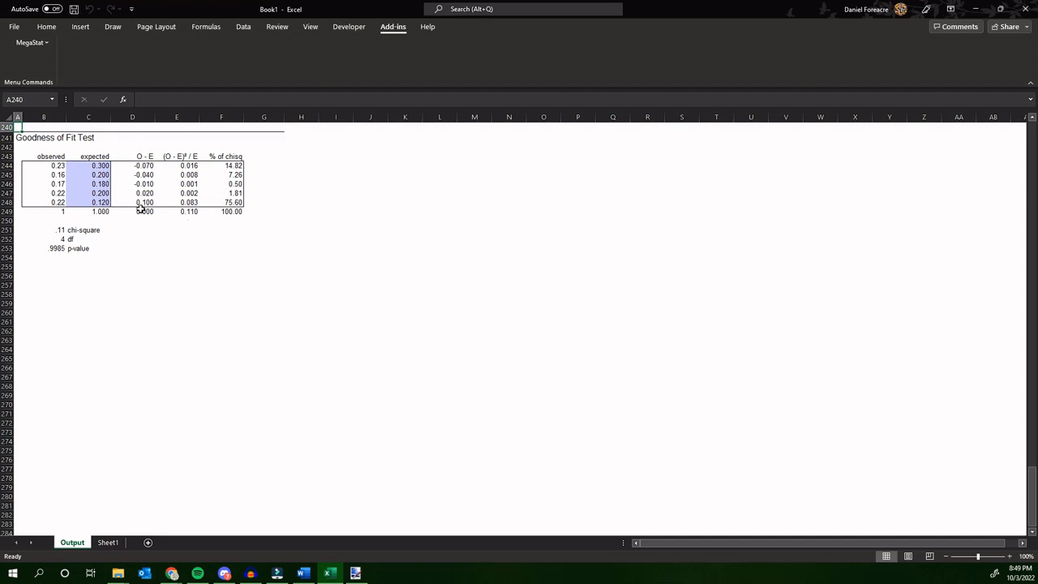
Run MegaStat's Contingency Table Test for Independence on G2:I3 of Sheet1 with the chi-square output option
click(105, 543)
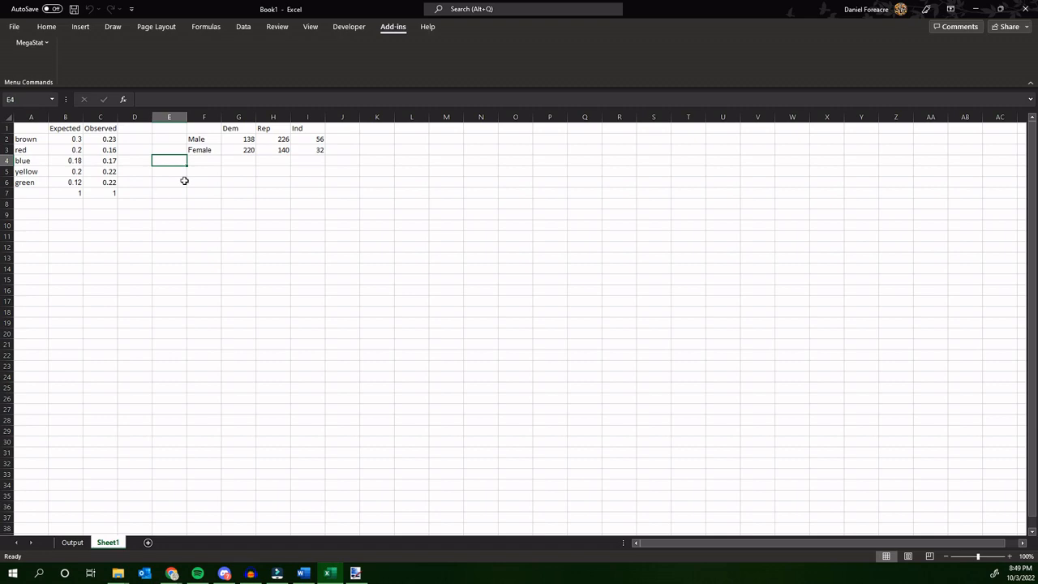
click(31, 42)
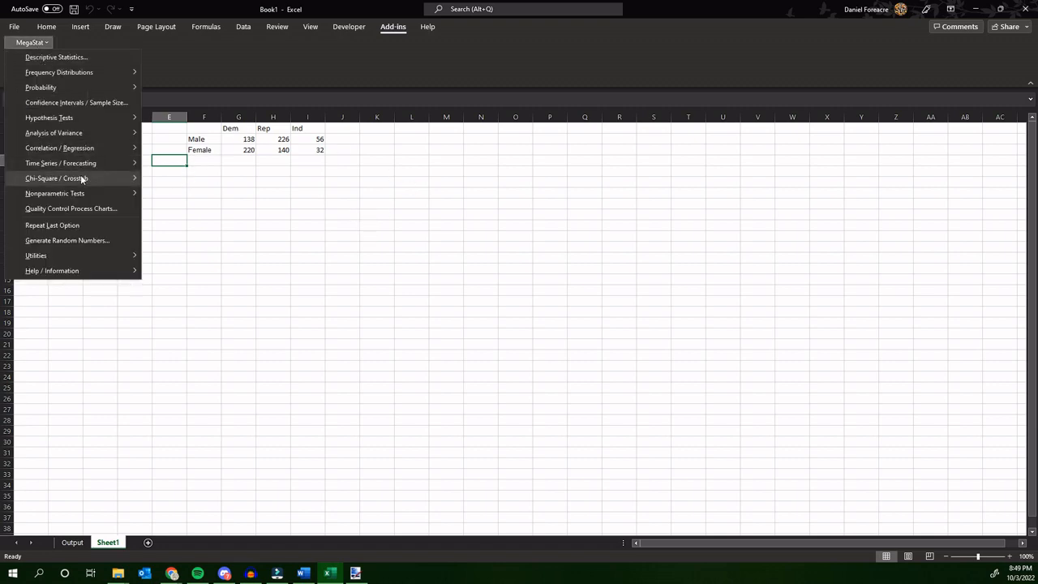
mouse_move(82, 179)
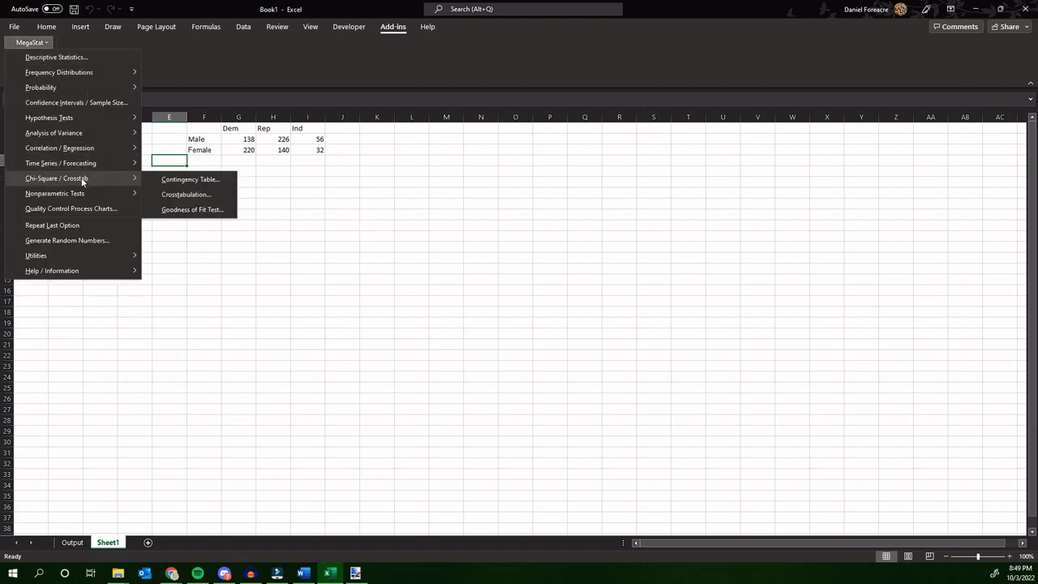
click(202, 181)
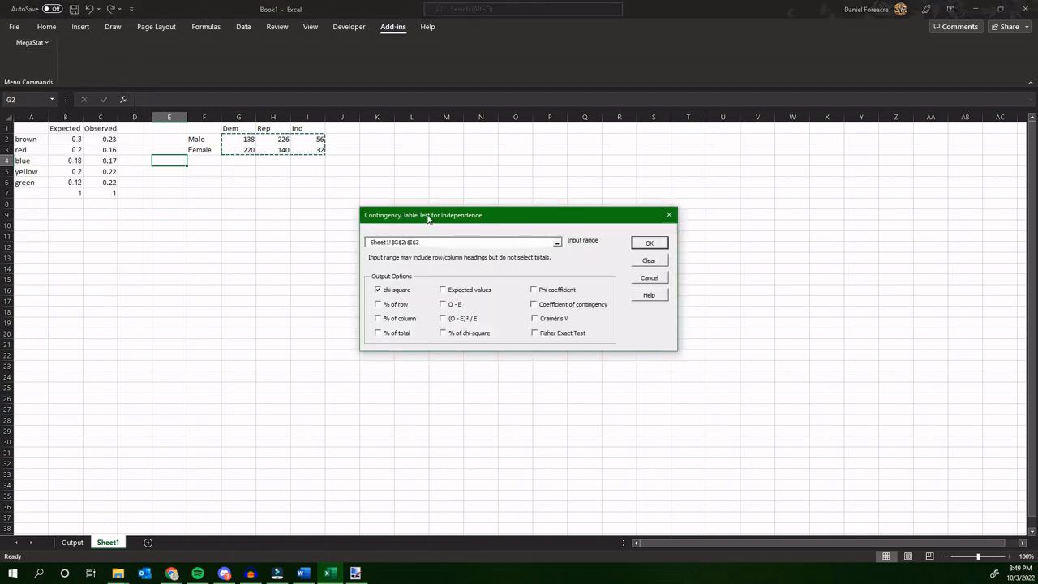
click(557, 243)
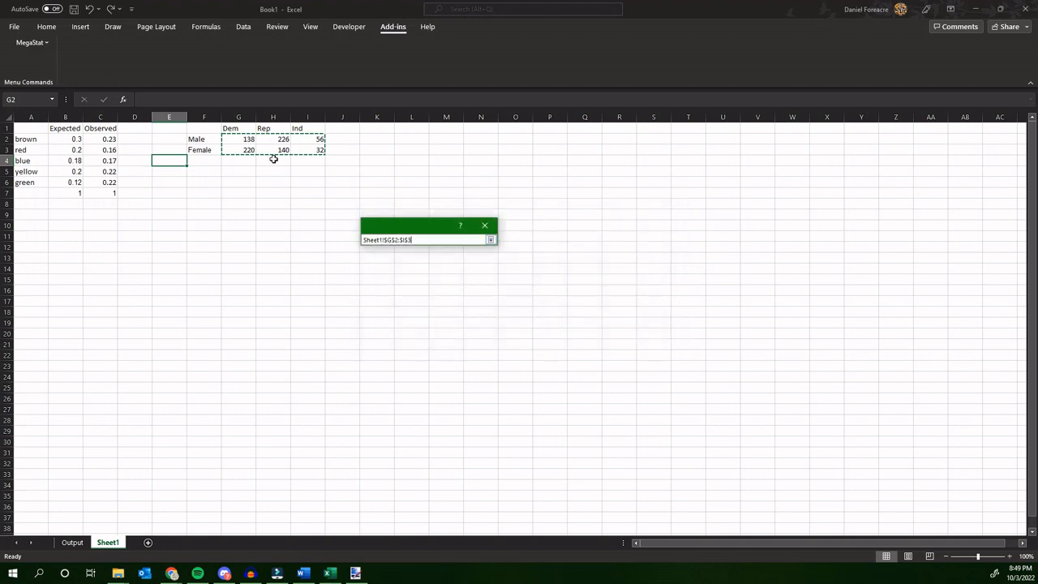
drag(239, 139, 311, 150)
click(490, 241)
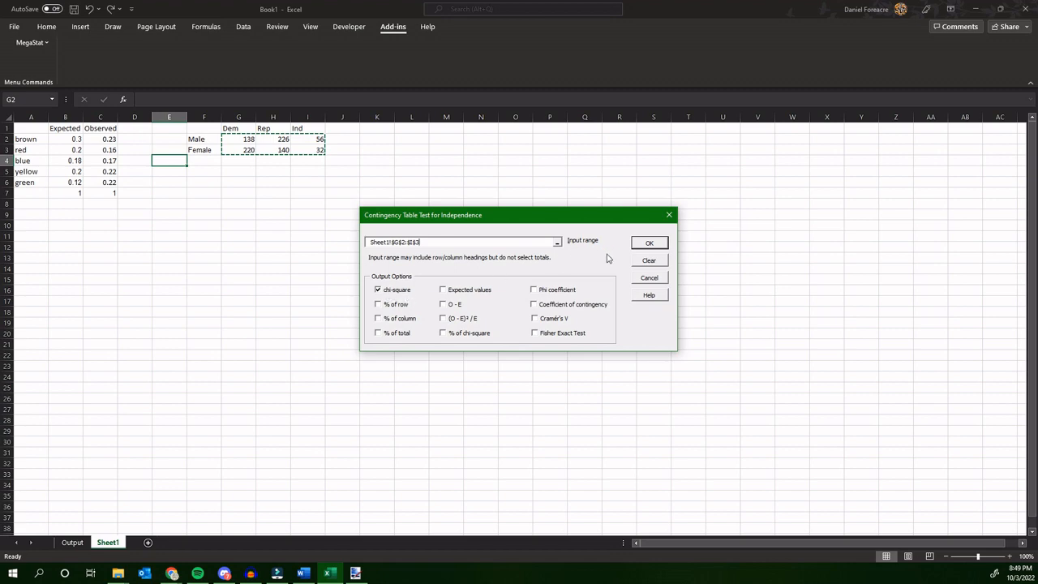
click(648, 243)
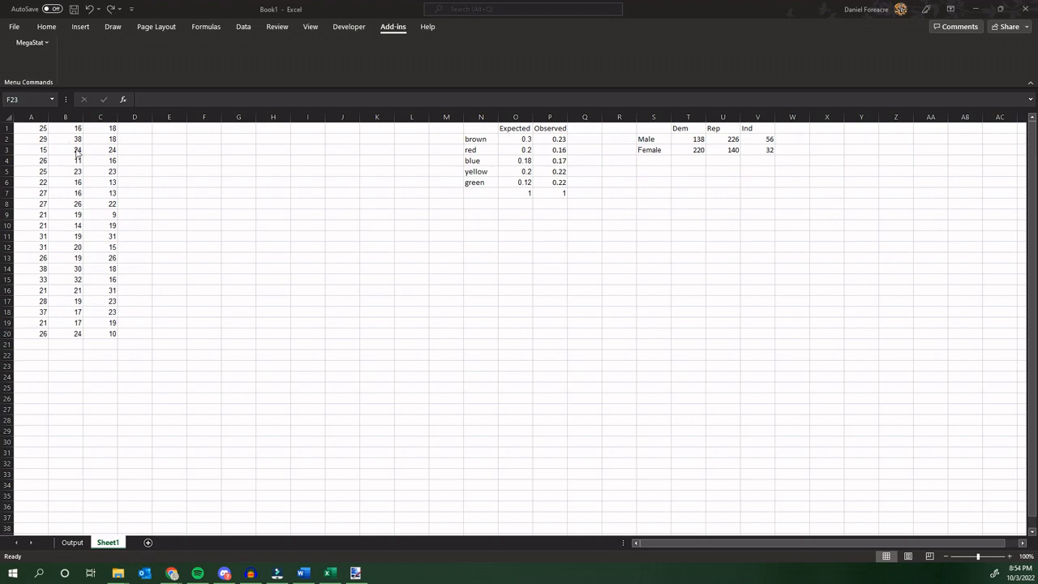
Run MegaStat's One-Factor ANOVA on A1:C20 of Sheet1 with post-hoc analysis when p < .05 and data plotting on
click(39, 43)
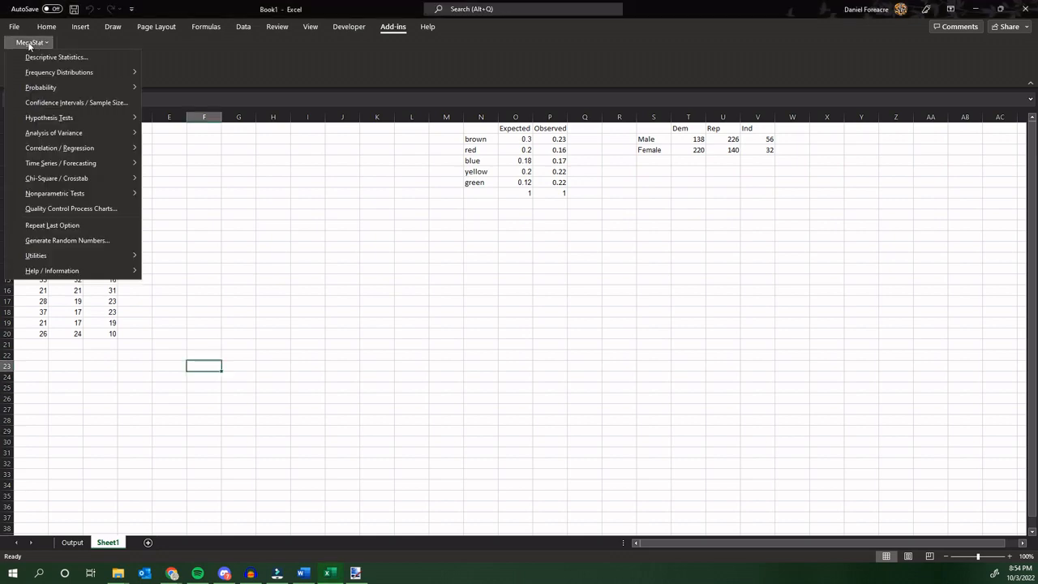
mouse_move(35, 136)
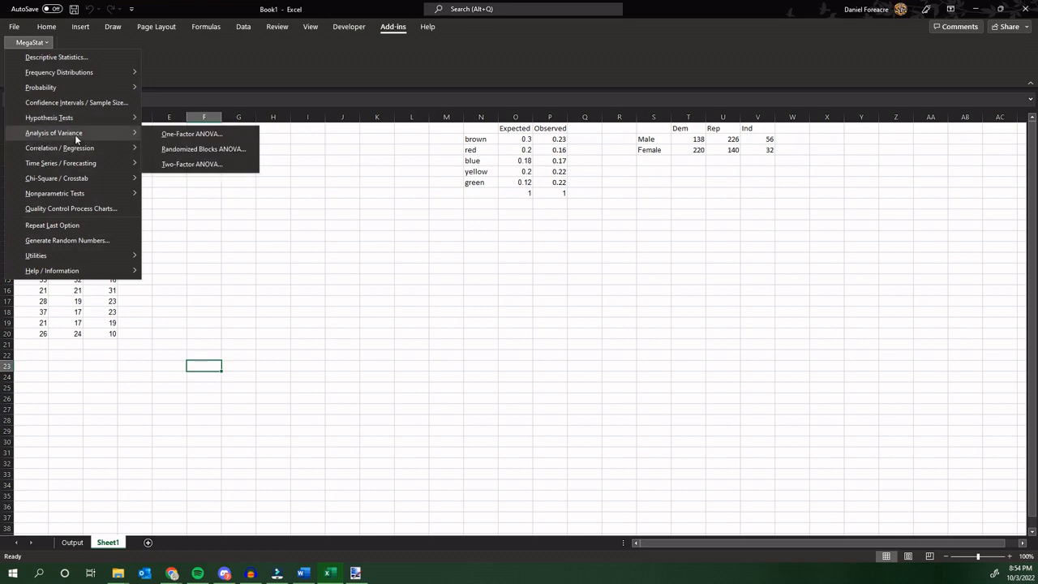
click(210, 139)
click(565, 252)
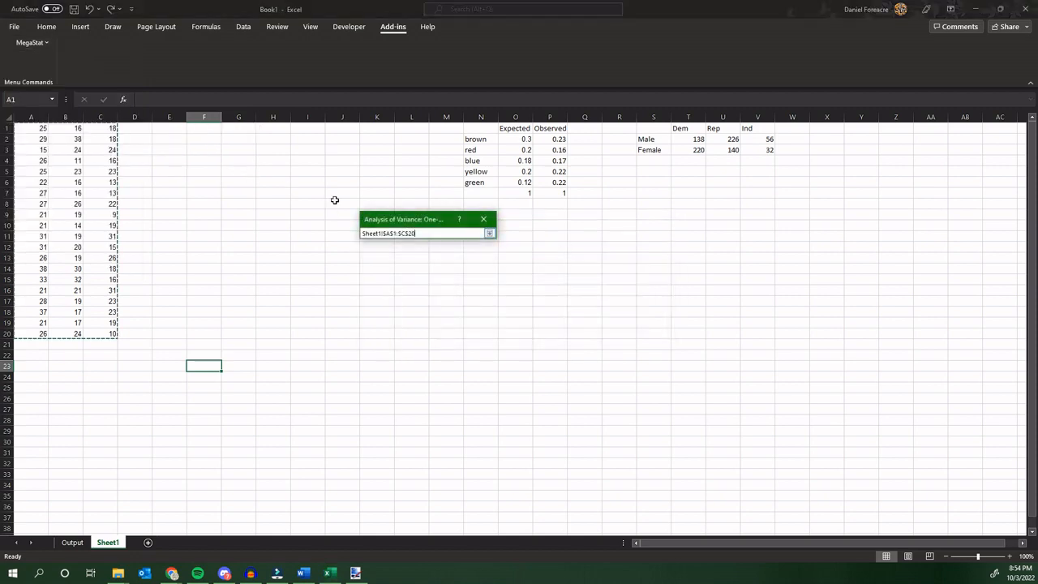
drag(36, 130, 108, 333)
click(489, 232)
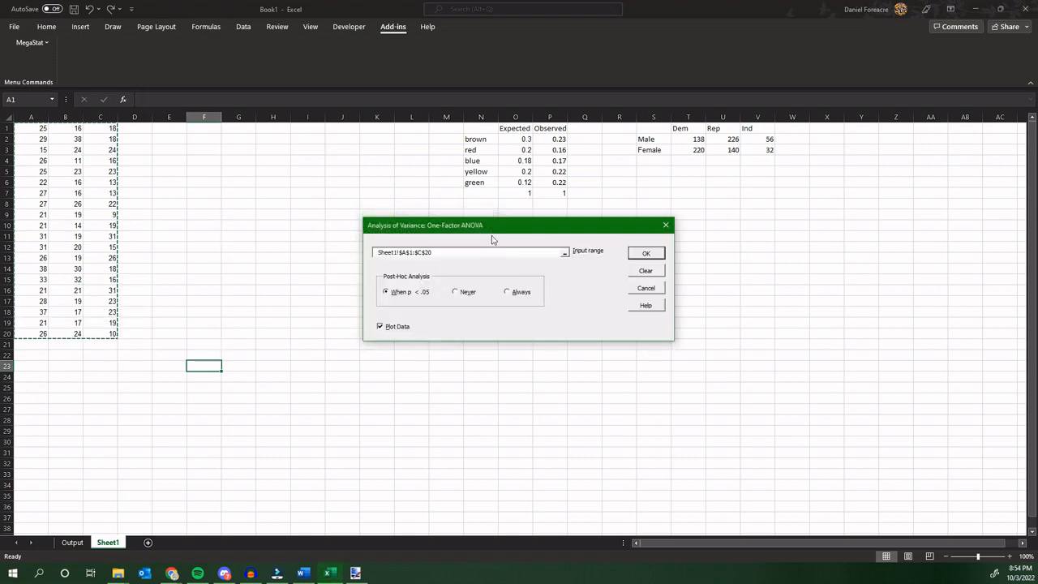
click(647, 254)
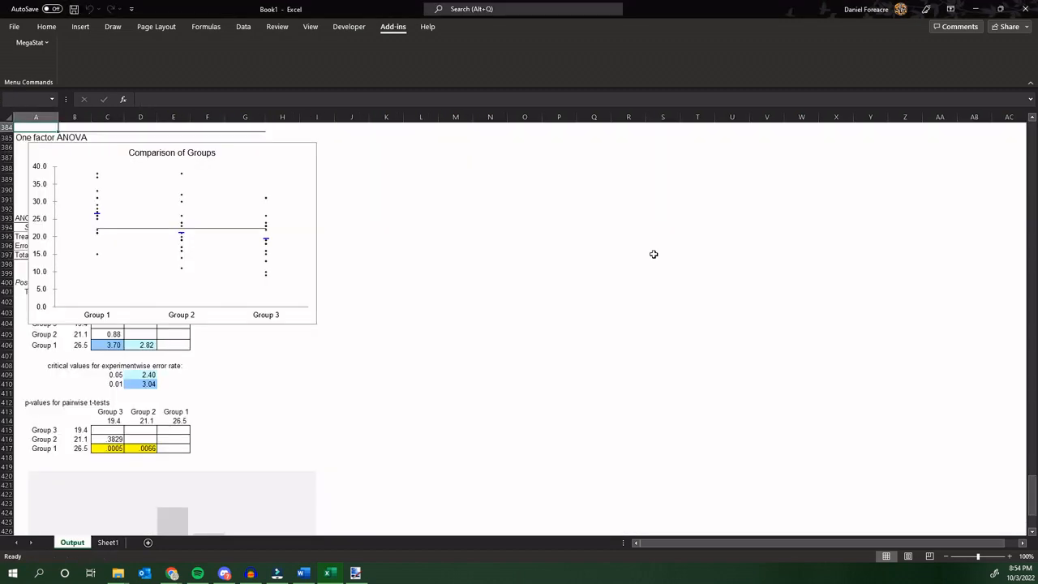
Move the Comparison of Groups chart that covers the ANOVA table to the empty area around columns N to V
scroll(316, 317, down, 2)
click(297, 151)
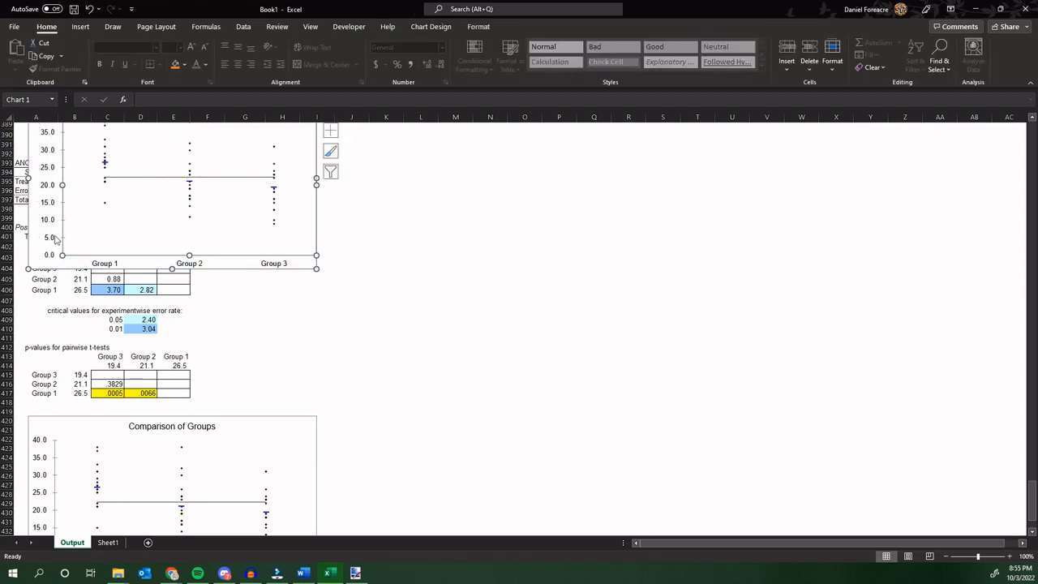
drag(27, 231, 475, 232)
scroll(211, 299, down, 2)
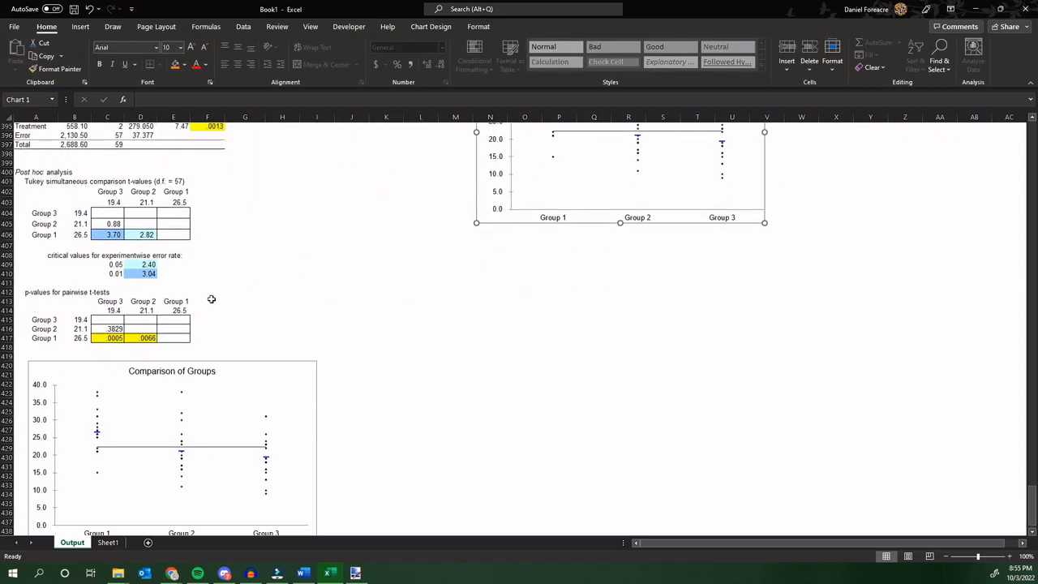
Examine the ANOVA table's F statistic and p-value, the post hoc comparisons and the Comparison of Groups chart below them
scroll(259, 294, up, 1)
scroll(242, 285, up, 1)
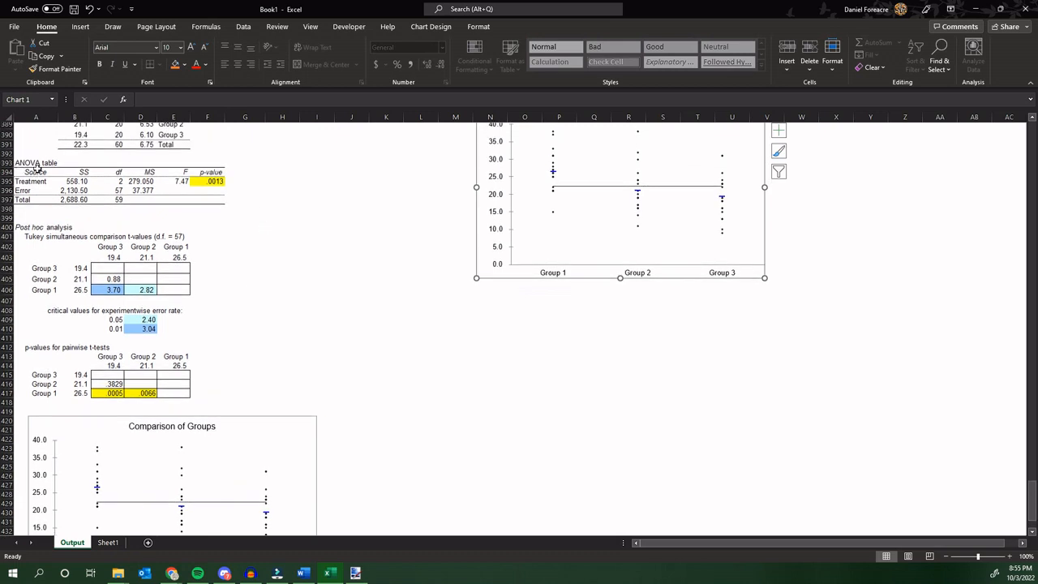
click(182, 180)
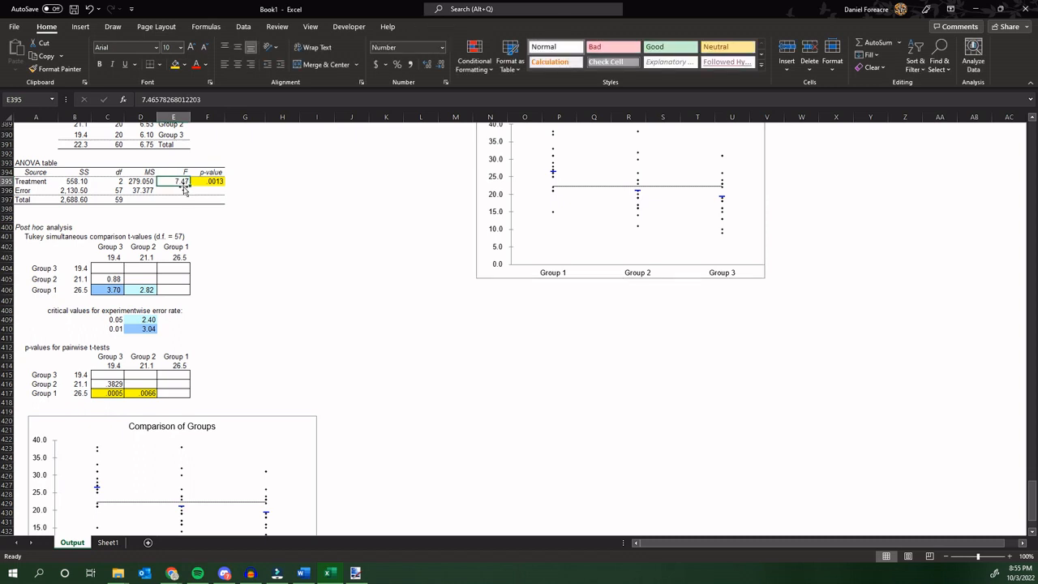
click(214, 182)
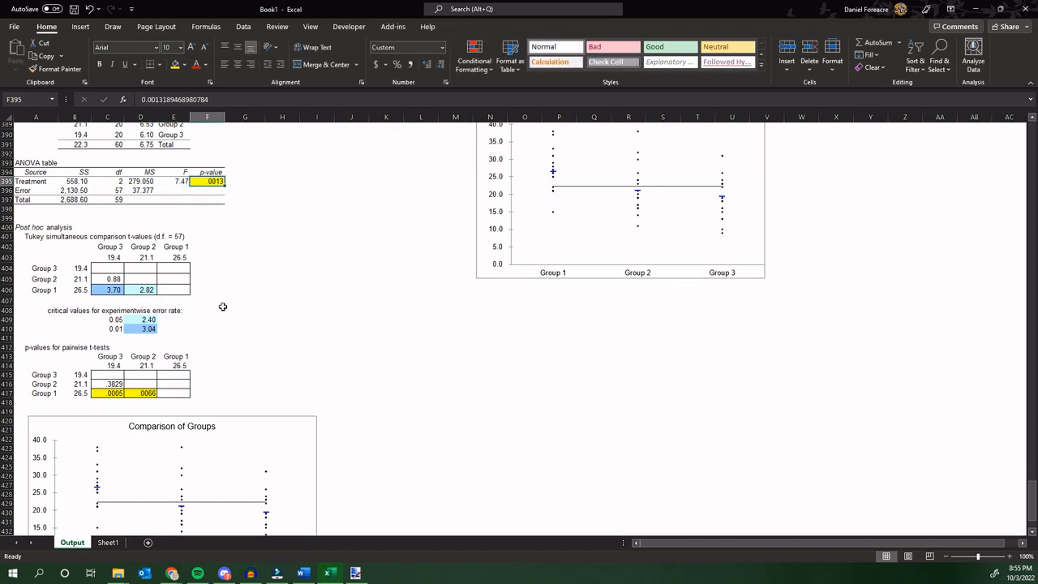
scroll(223, 307, down, 3)
scroll(223, 306, down, 2)
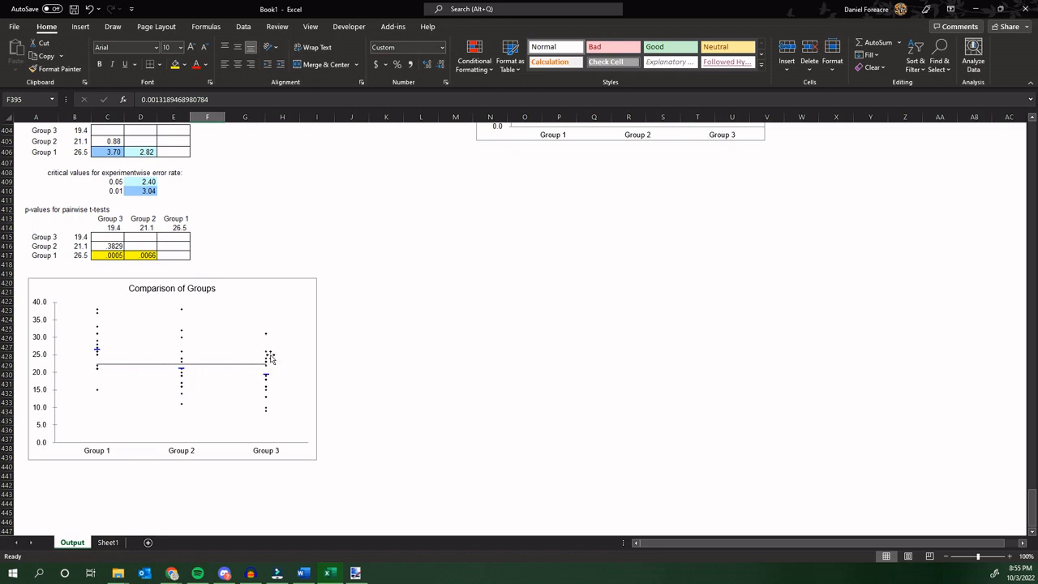
scroll(268, 361, up, 3)
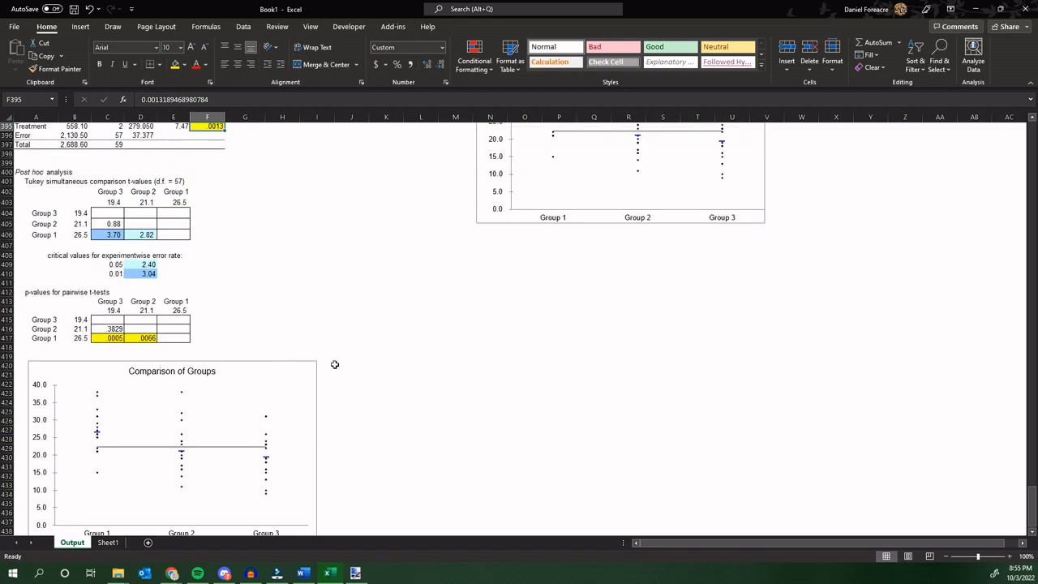